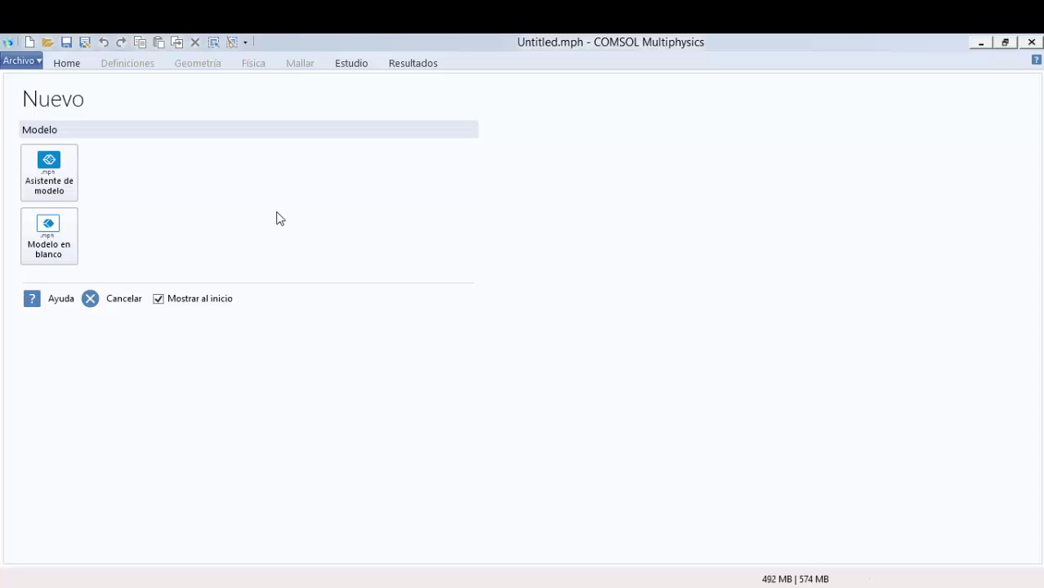
# Start a new model with the model wizard, using 0D space dimension and adding the Ingeniería de reacciones (re) physics
pyautogui.click(63, 174)
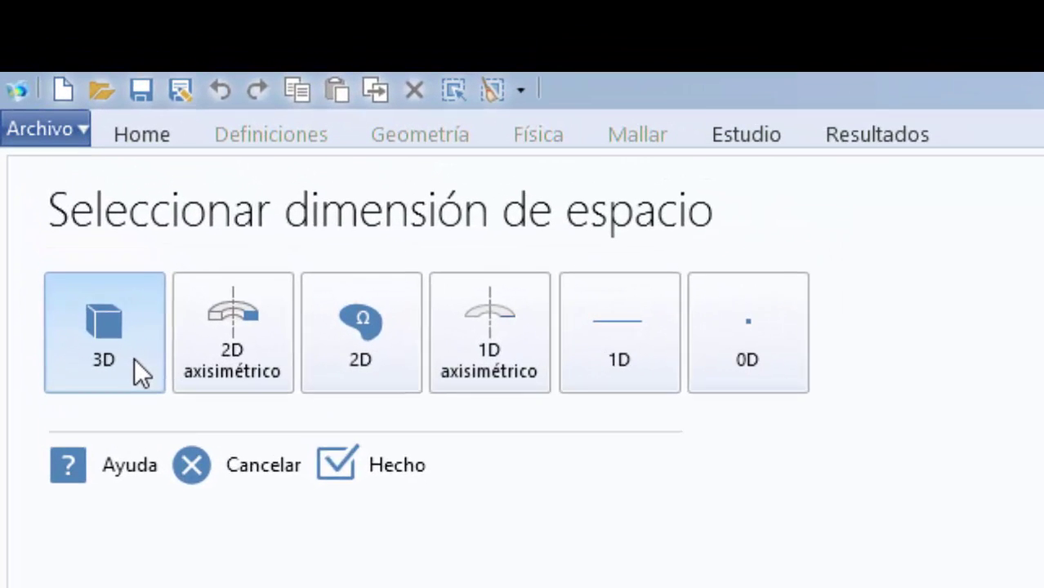
pyautogui.click(761, 327)
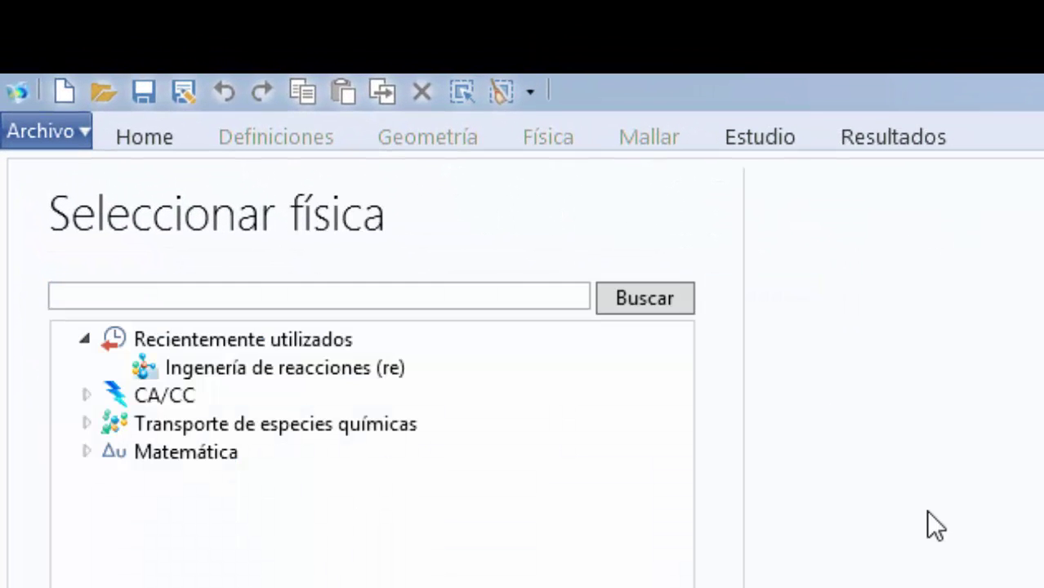
pyautogui.click(334, 374)
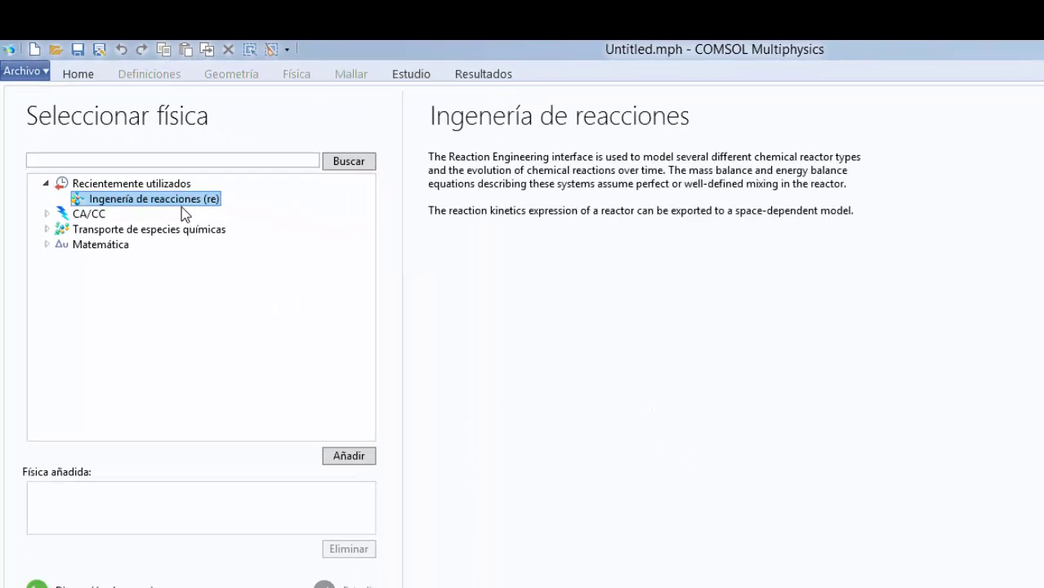
pyautogui.click(340, 462)
pyautogui.click(347, 585)
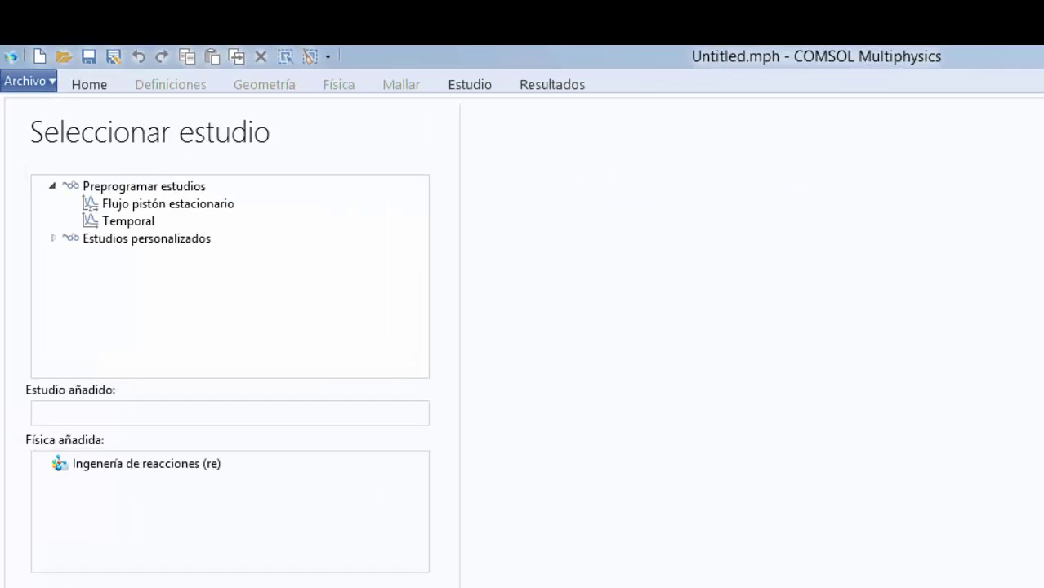
# Add a Temporal study to the model and finish the wizard
pyautogui.click(112, 195)
pyautogui.click(270, 479)
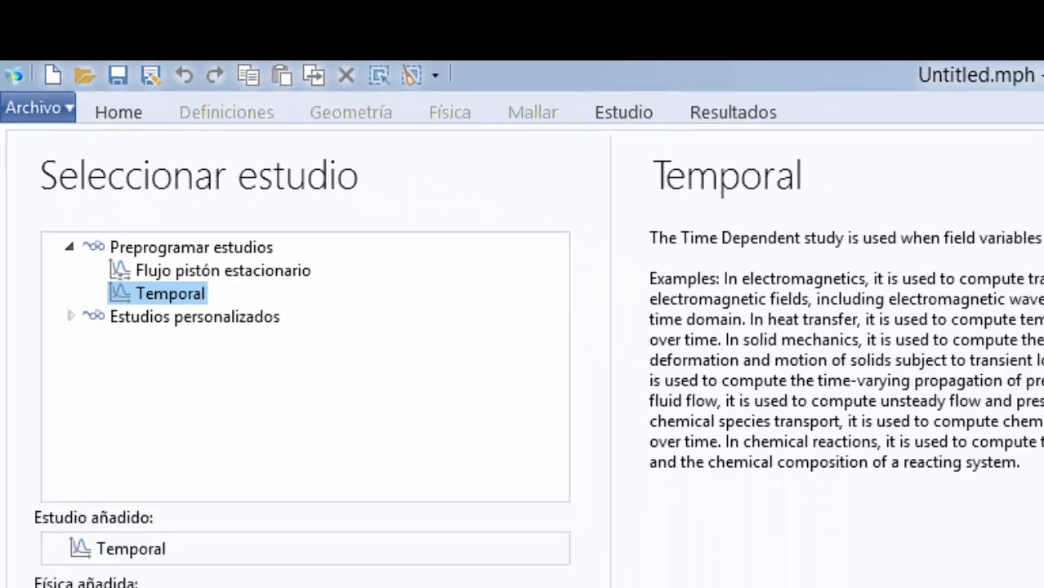
pyautogui.click(195, 529)
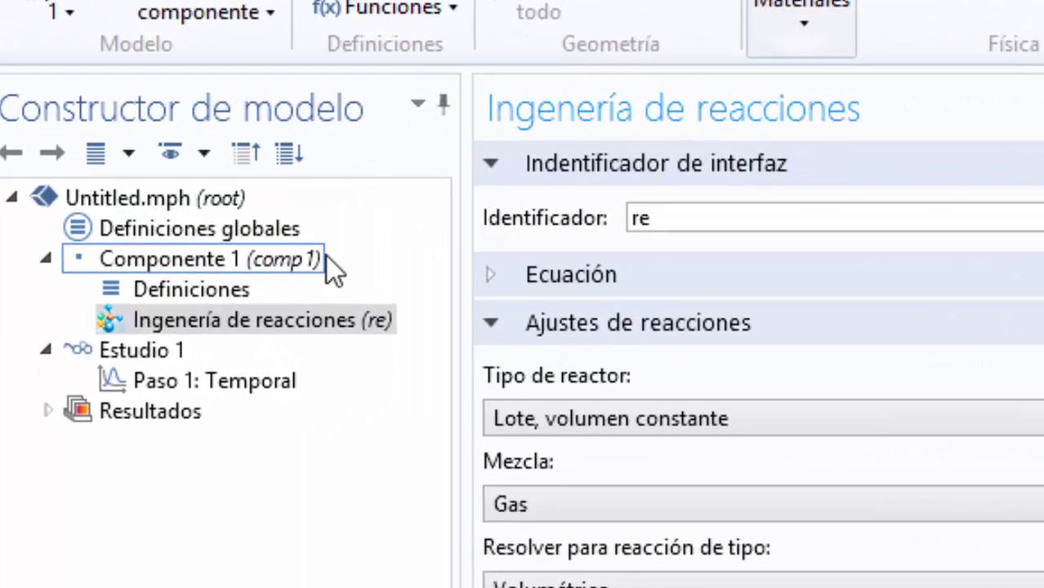
# Configure the reaction engineering interface as CSTR, volumen constante with a Líquido mixture and calculation of thermodynamic properties enabled
pyautogui.click(326, 320)
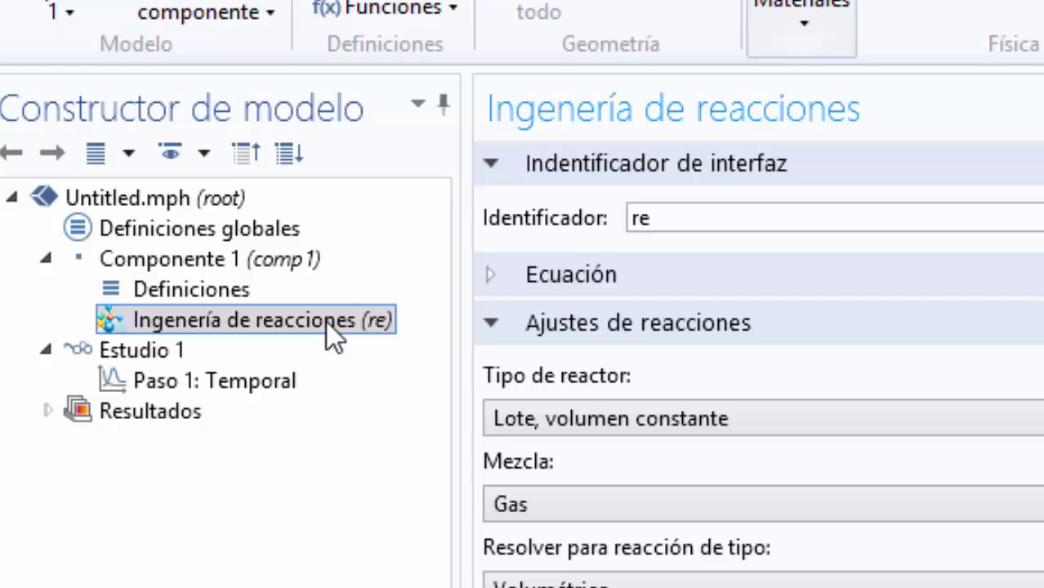
pyautogui.click(229, 321)
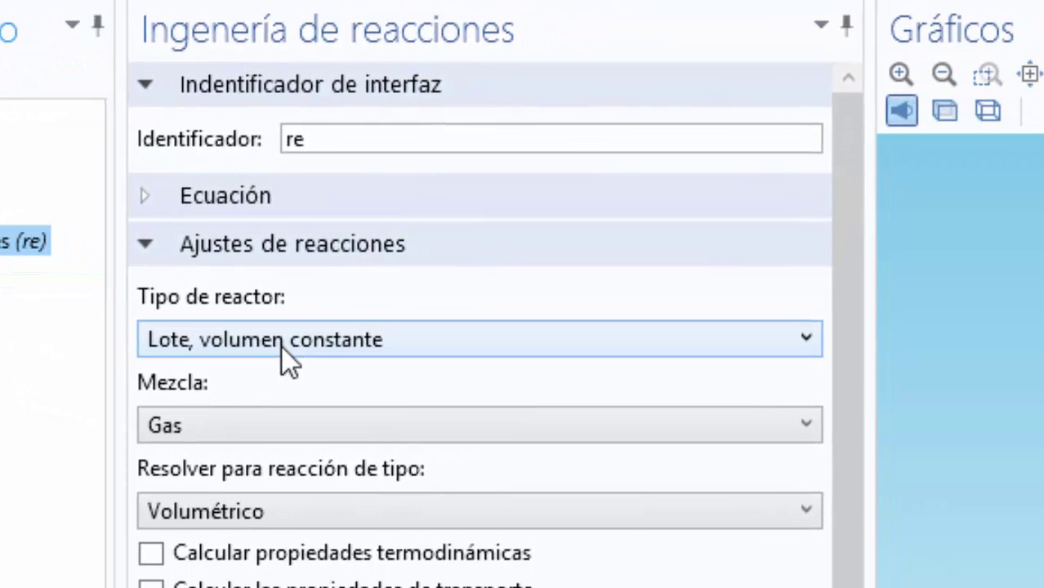
pyautogui.click(281, 346)
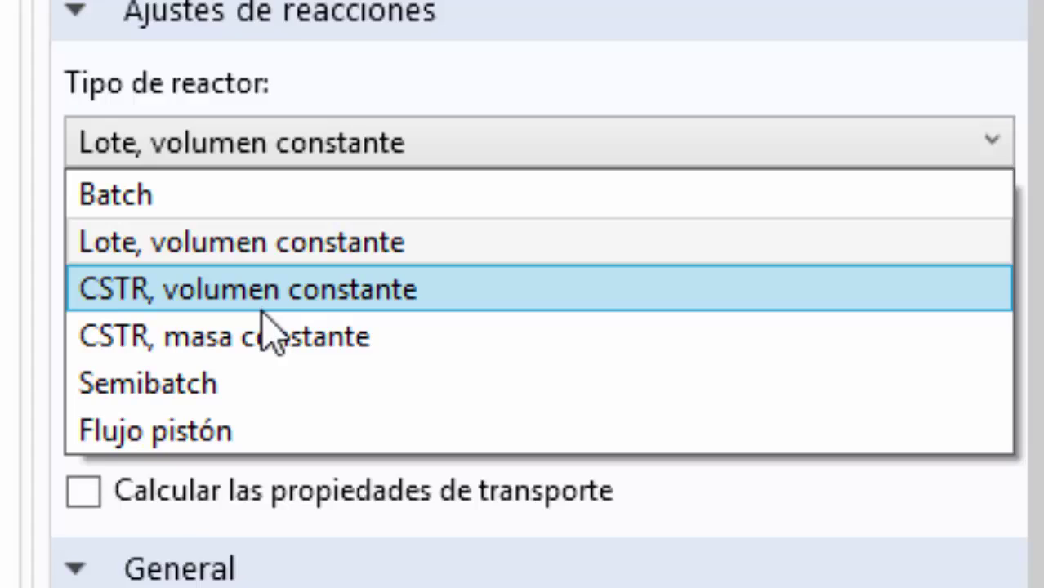
pyautogui.click(206, 288)
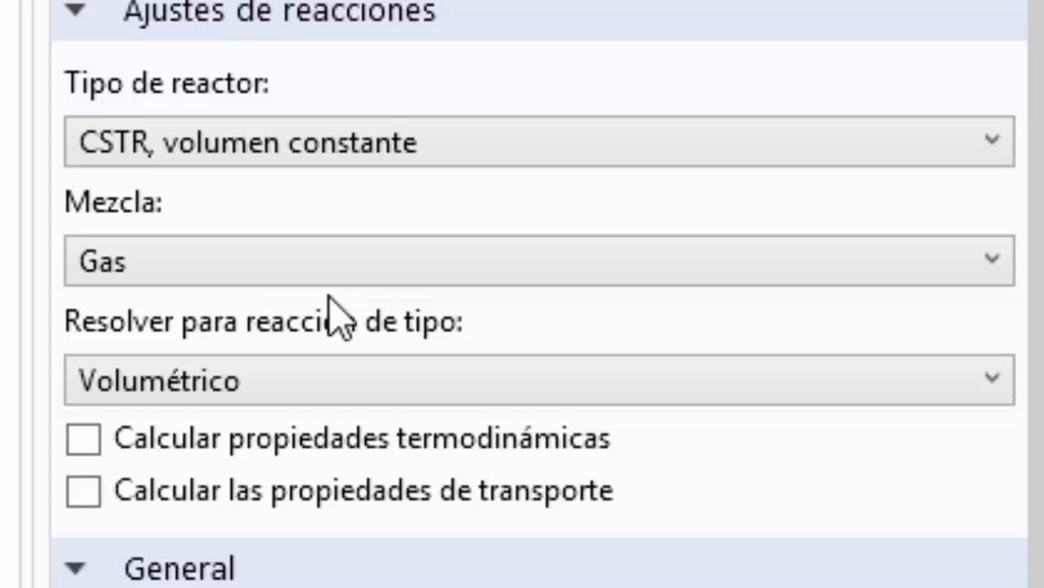
pyautogui.click(359, 278)
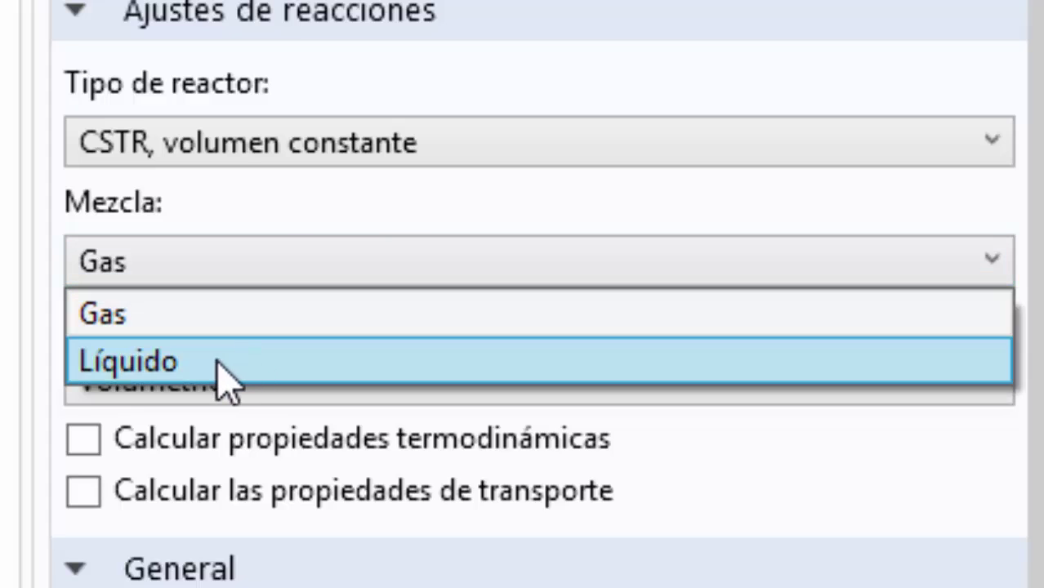
pyautogui.click(227, 364)
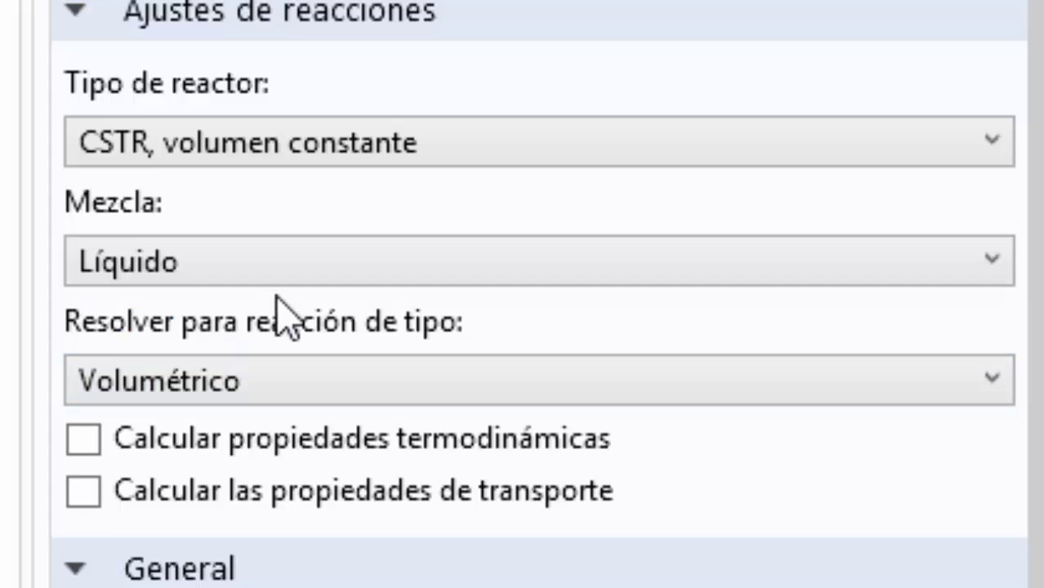
pyautogui.click(90, 433)
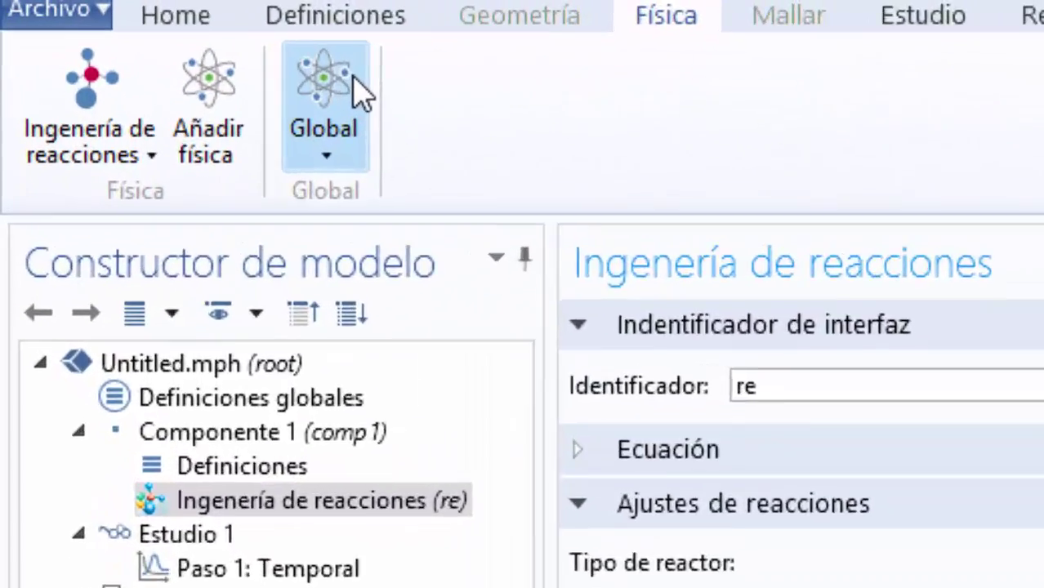
# Add a reaction to the reaction engineering interface with the formula PrO+W0=>PrOH
pyautogui.click(204, 49)
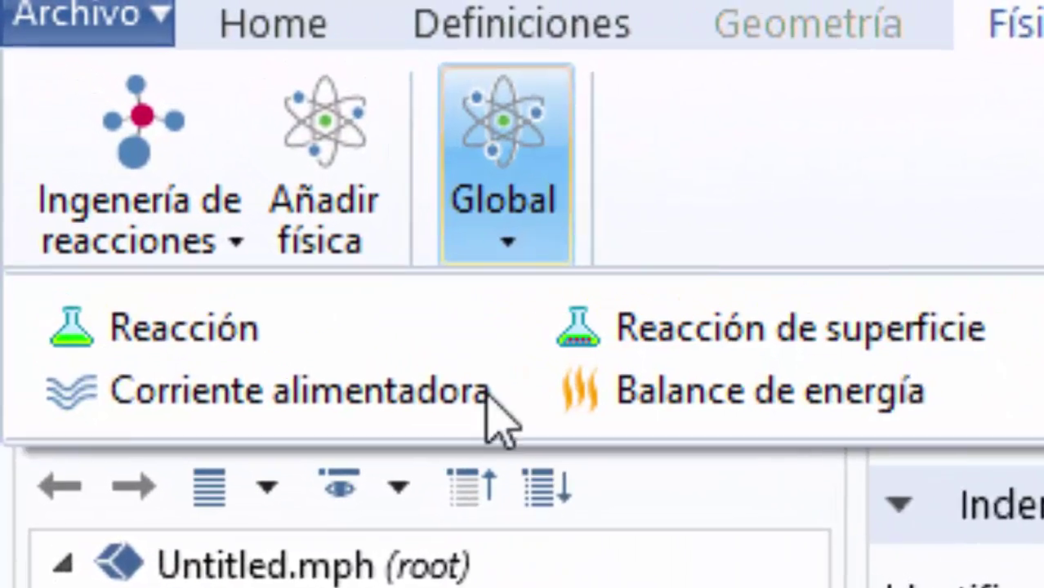
pyautogui.click(260, 329)
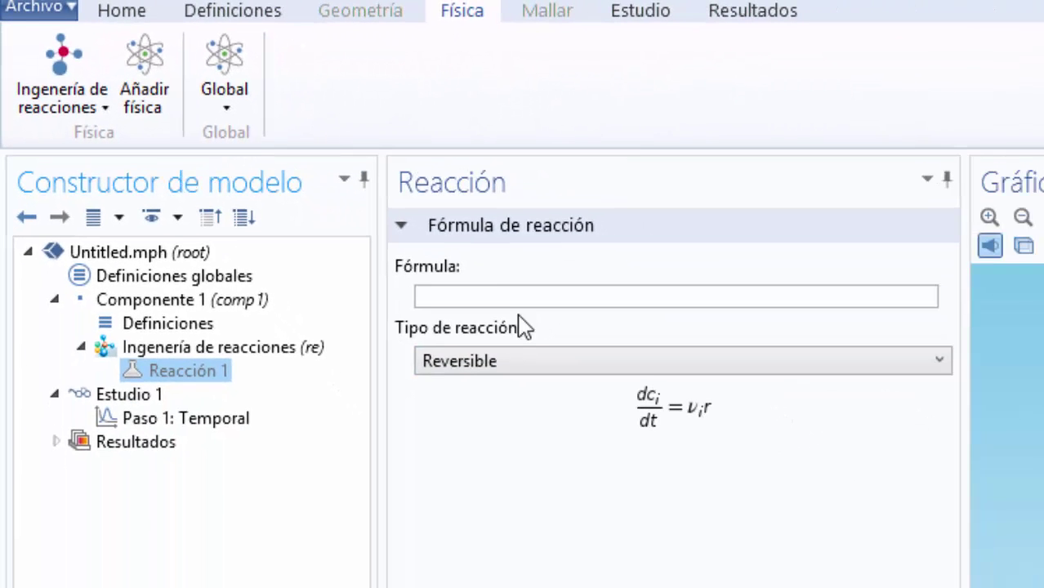
pyautogui.click(846, 511)
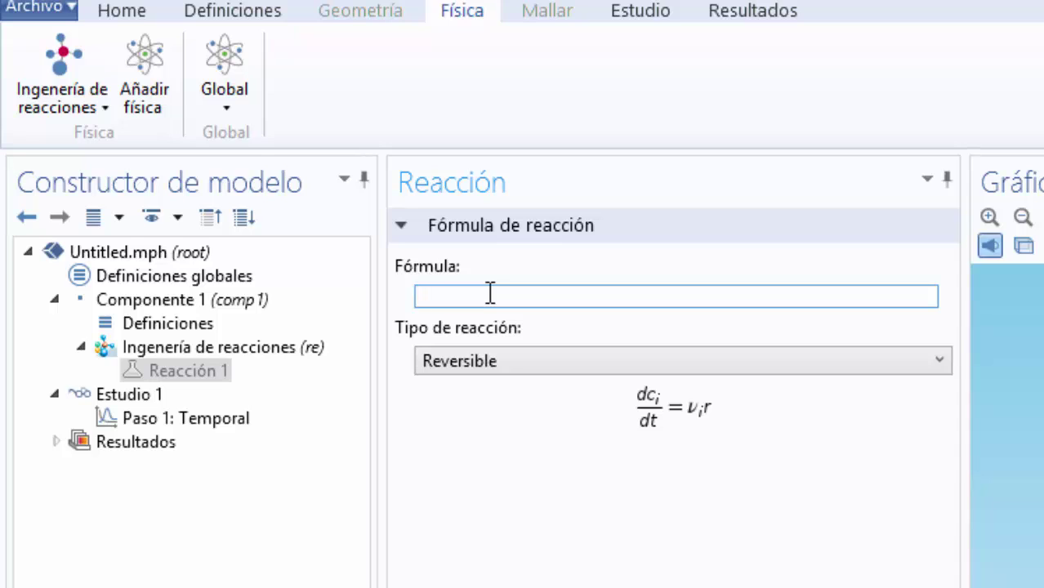
pyautogui.write('PrO+W0>')
pyautogui.press('BackSpace')
pyautogui.write('=> p')
pyautogui.press('BackSpace')
pyautogui.write('PrOH')
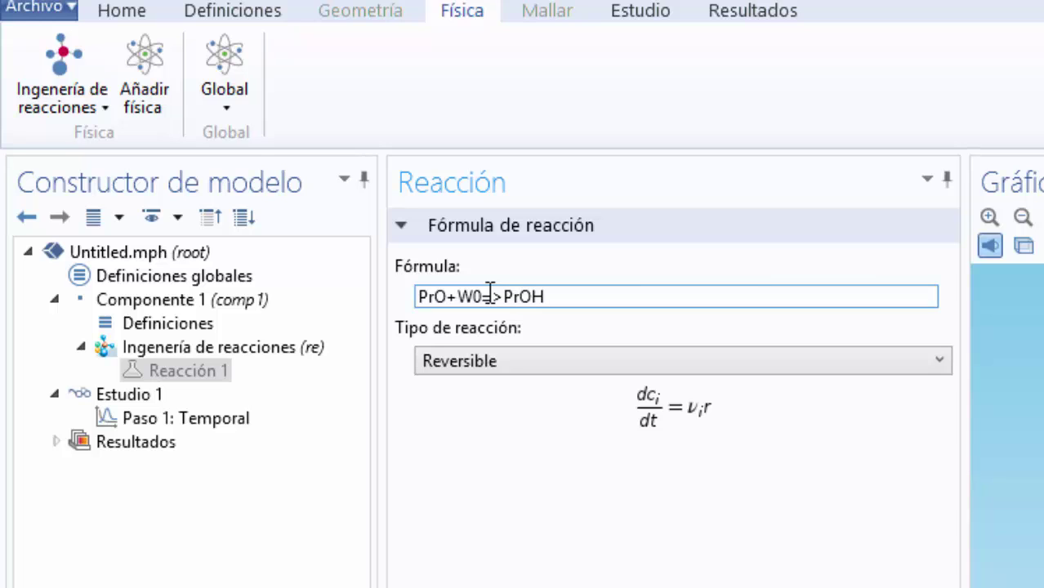
pyautogui.click(513, 467)
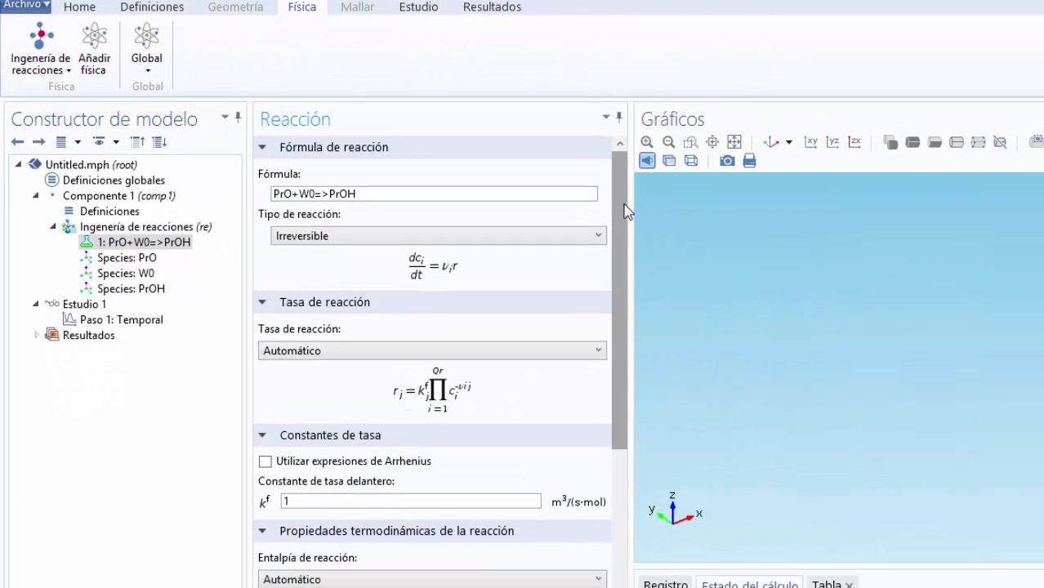
# Enable Arrhenius expressions for the reaction, with forward frequency factor 4.71e9 and forward activation energy 75358 J/mol
pyautogui.rightClick(618, 328)
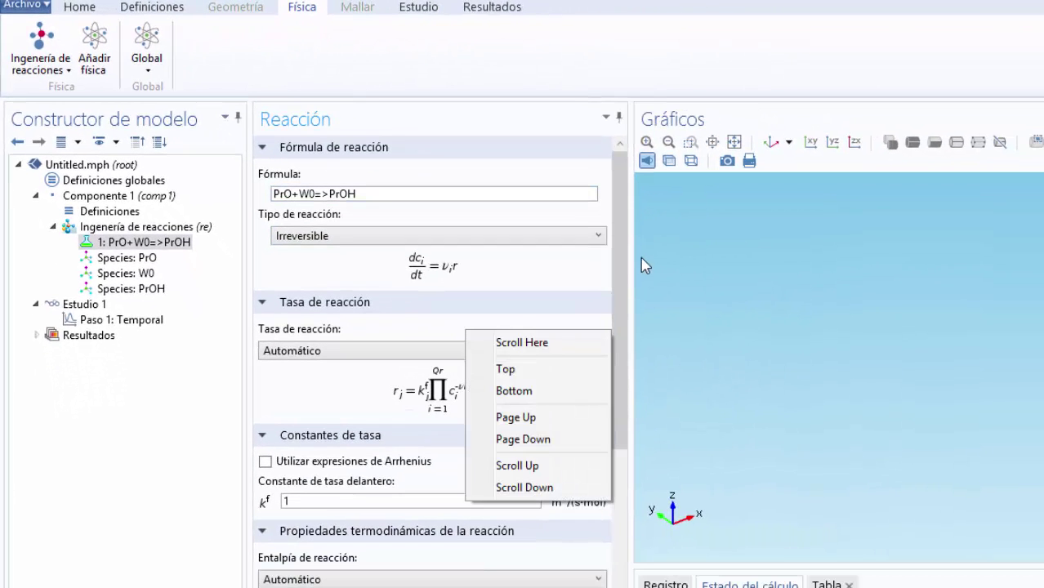
pyautogui.moveTo(626, 180); pyautogui.dragTo(627, 358)
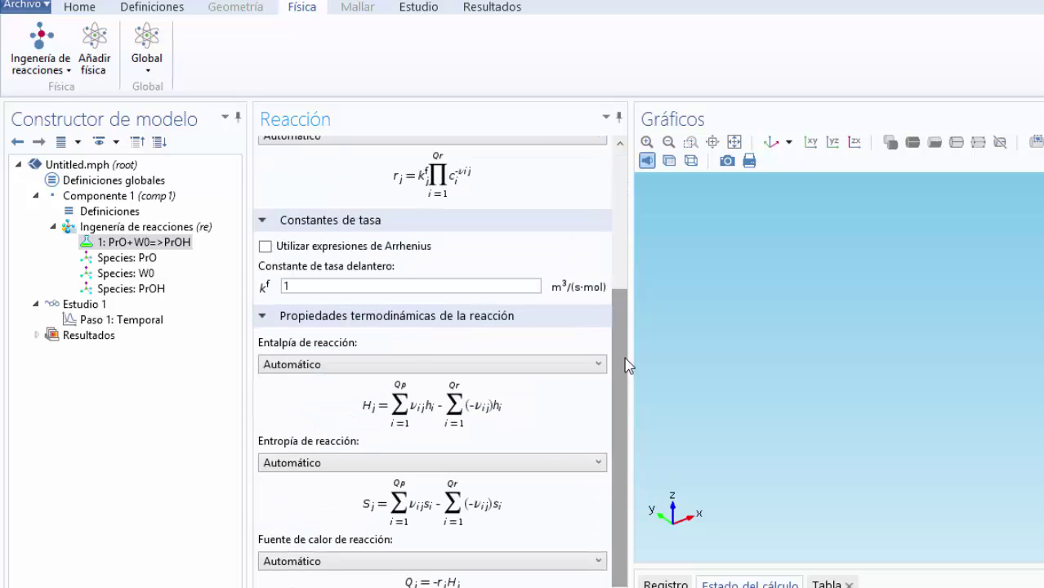
pyautogui.click(265, 247)
pyautogui.click(318, 335)
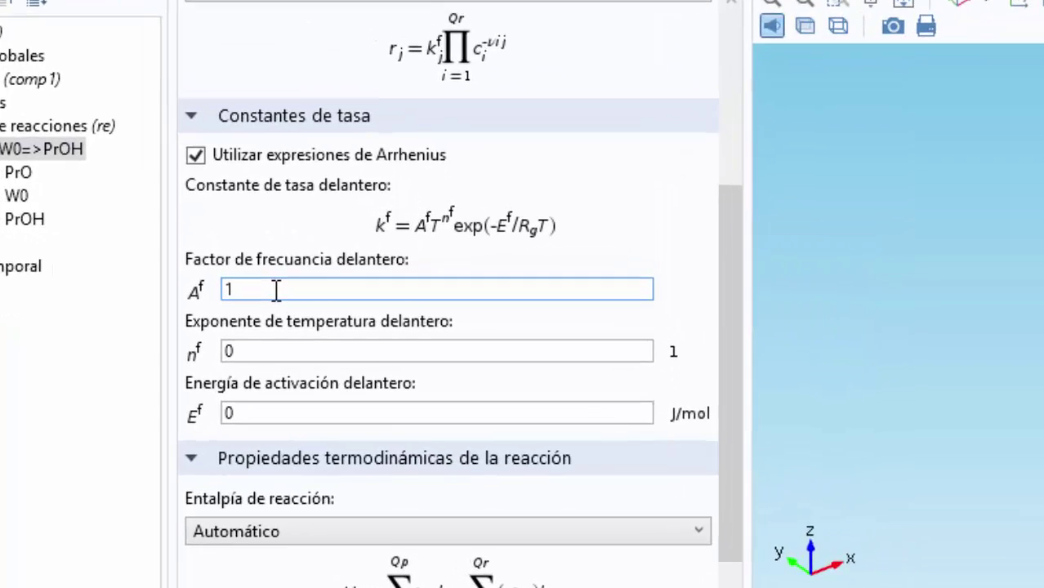
pyautogui.press('BackSpace')
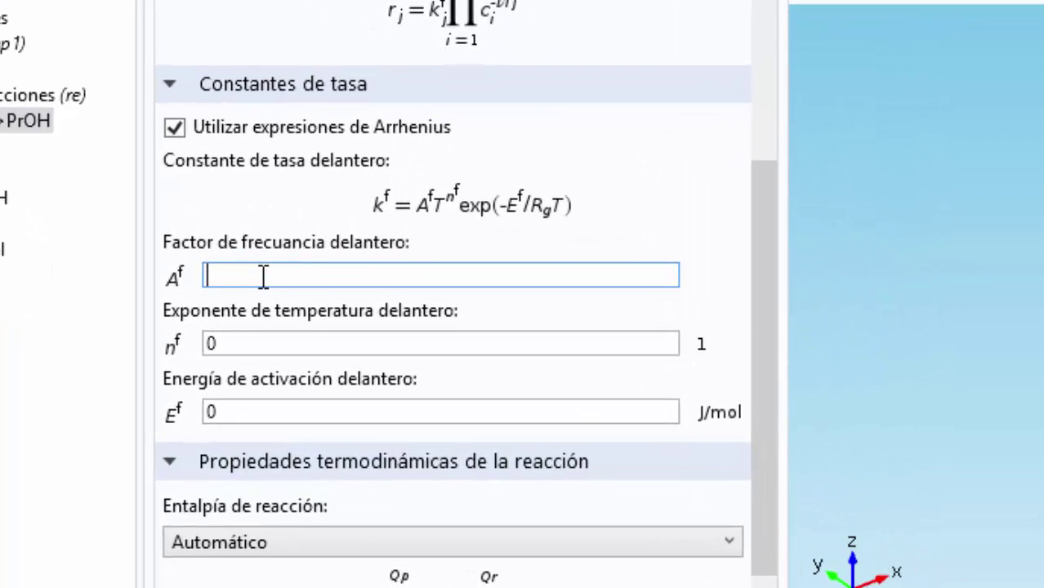
pyautogui.write('4.71e9')
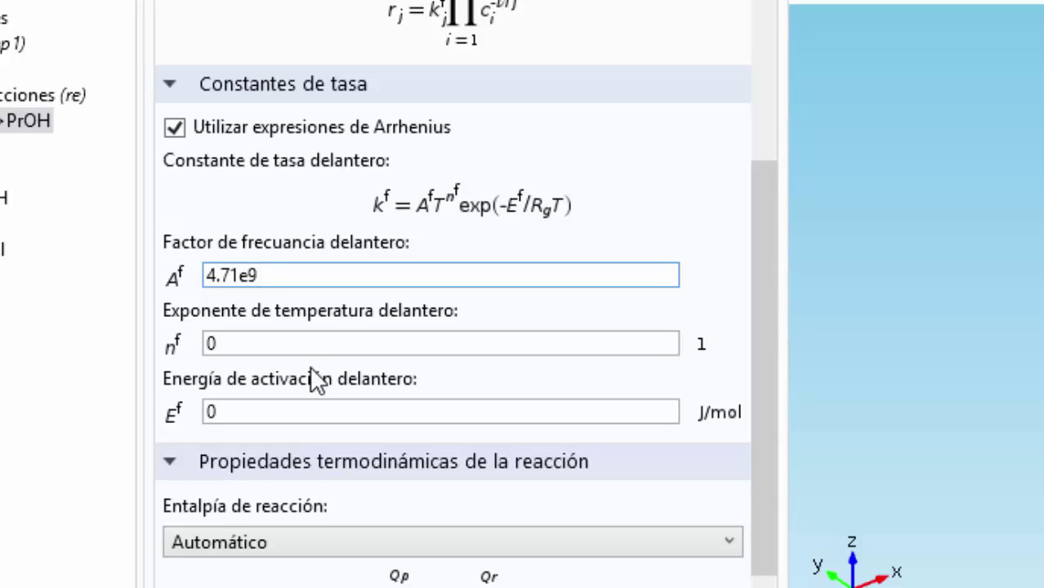
pyautogui.click(321, 406)
pyautogui.press('BackSpace')
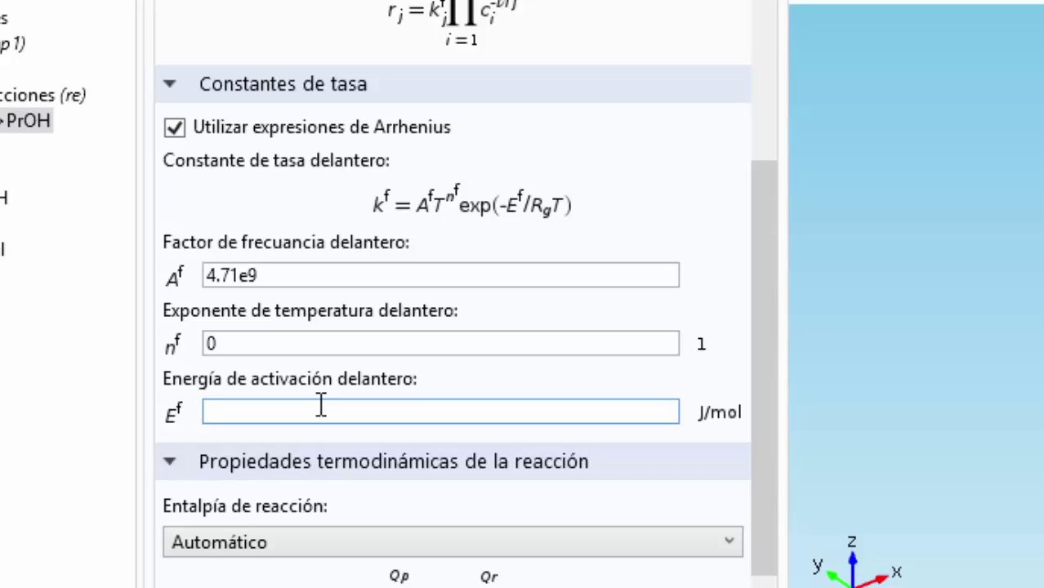
pyautogui.write('75358')
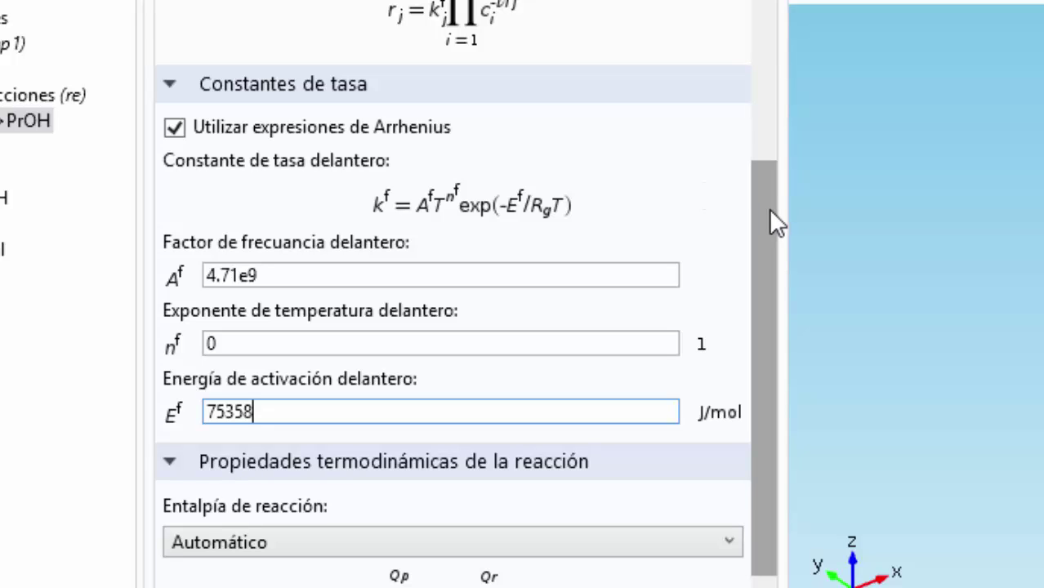
# Make the reaction rate user-defined and reduce its expression to kf_1*c_PrO
pyautogui.moveTo(768, 215); pyautogui.dragTo(756, 45)
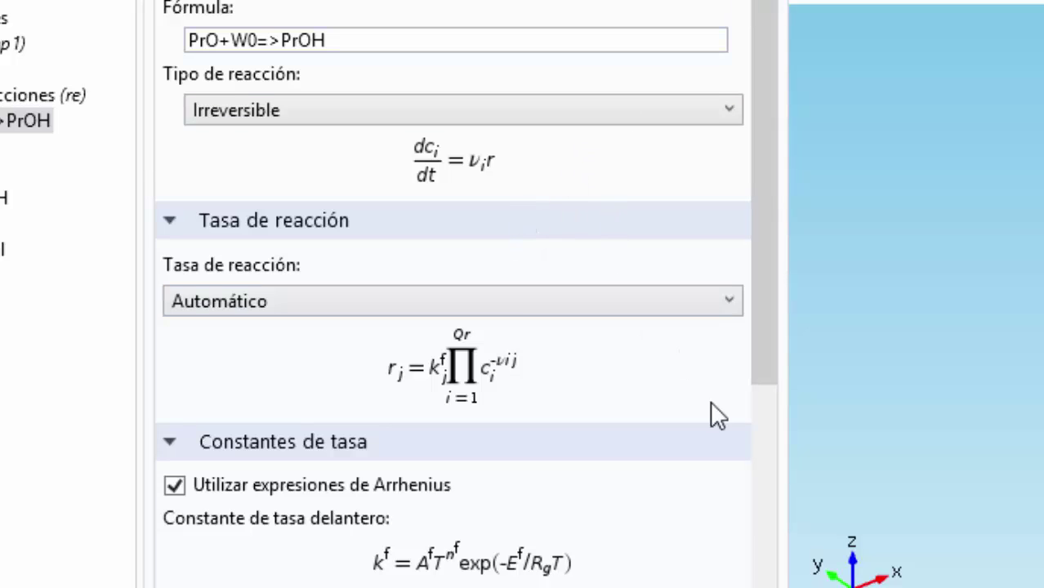
pyautogui.click(654, 302)
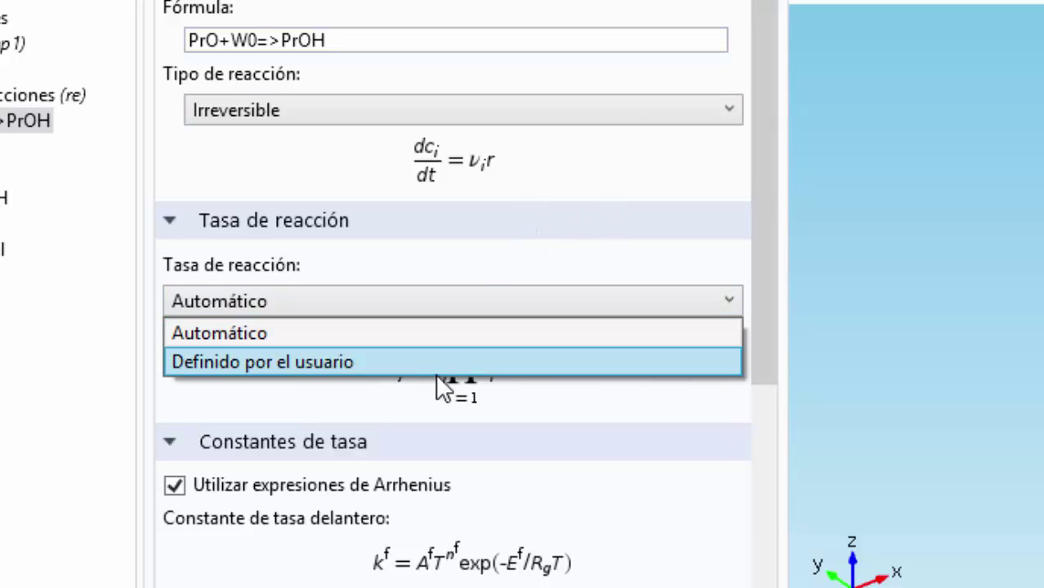
pyautogui.click(436, 372)
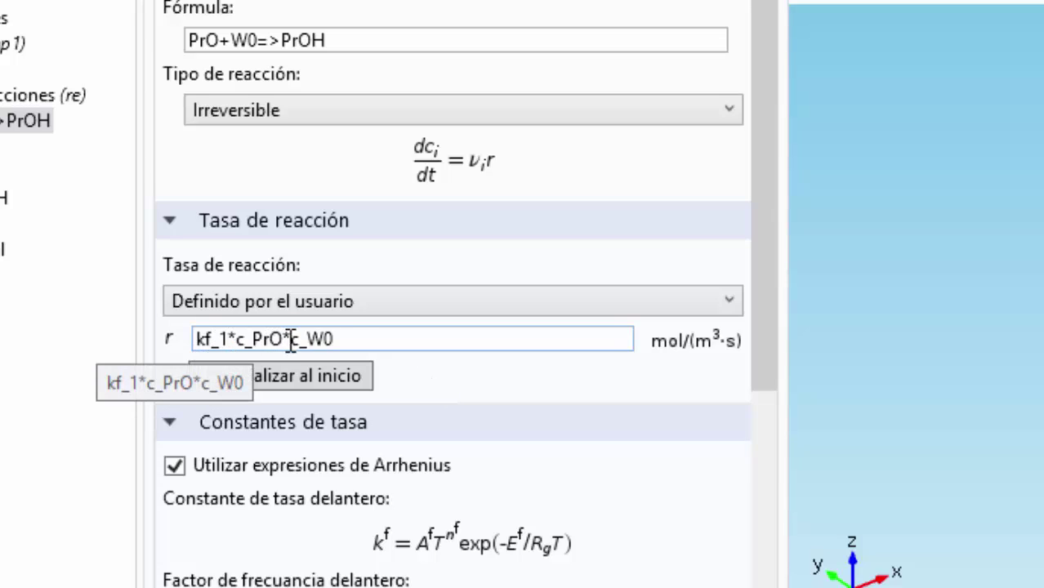
pyautogui.click(359, 340)
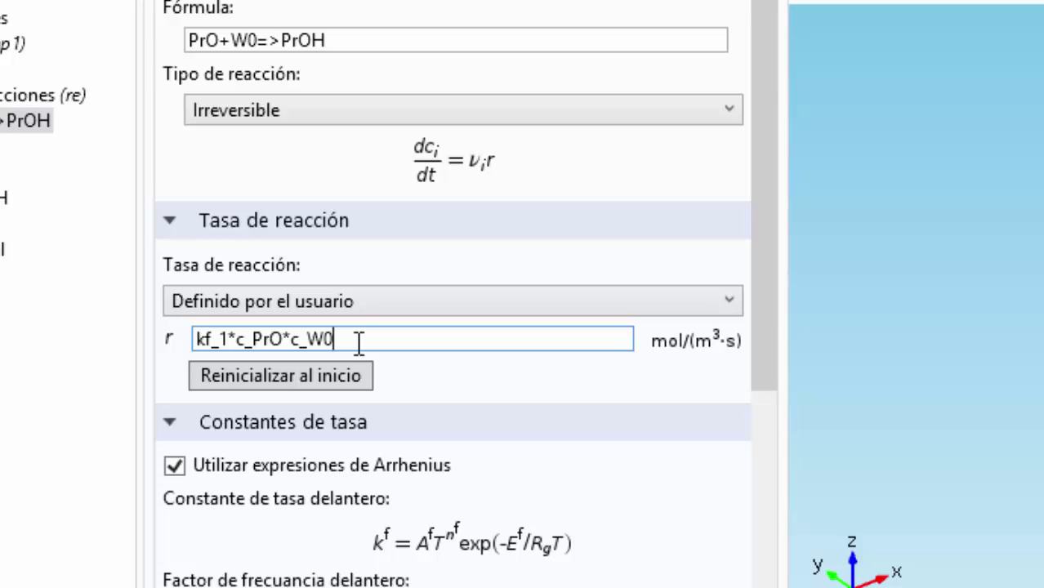
pyautogui.press('BackSpace')
pyautogui.press('BackSpace')
pyautogui.press('BackSpace')
pyautogui.press('BackSpace')
pyautogui.press('BackSpace')
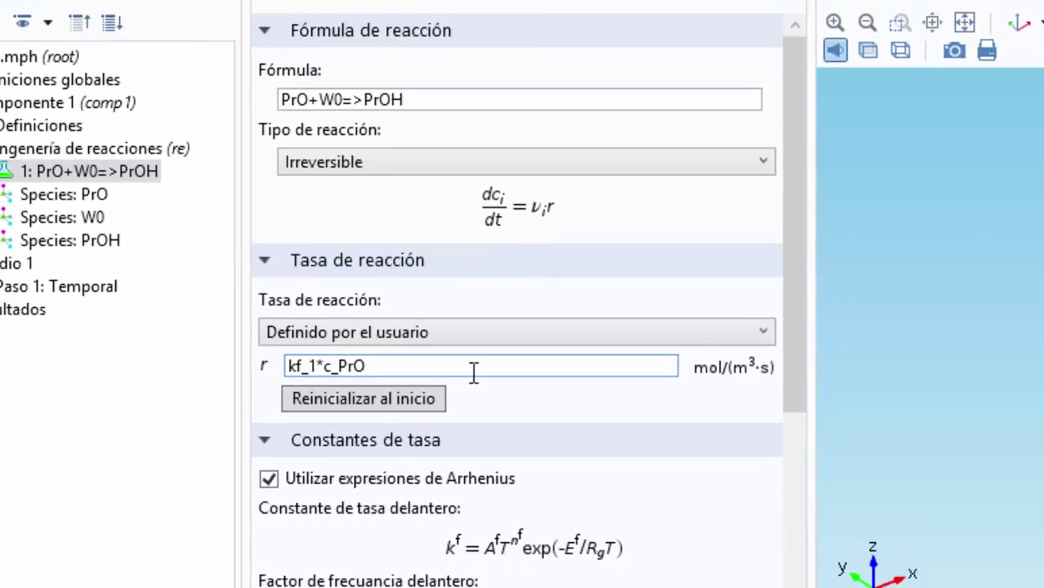
pyautogui.click(579, 404)
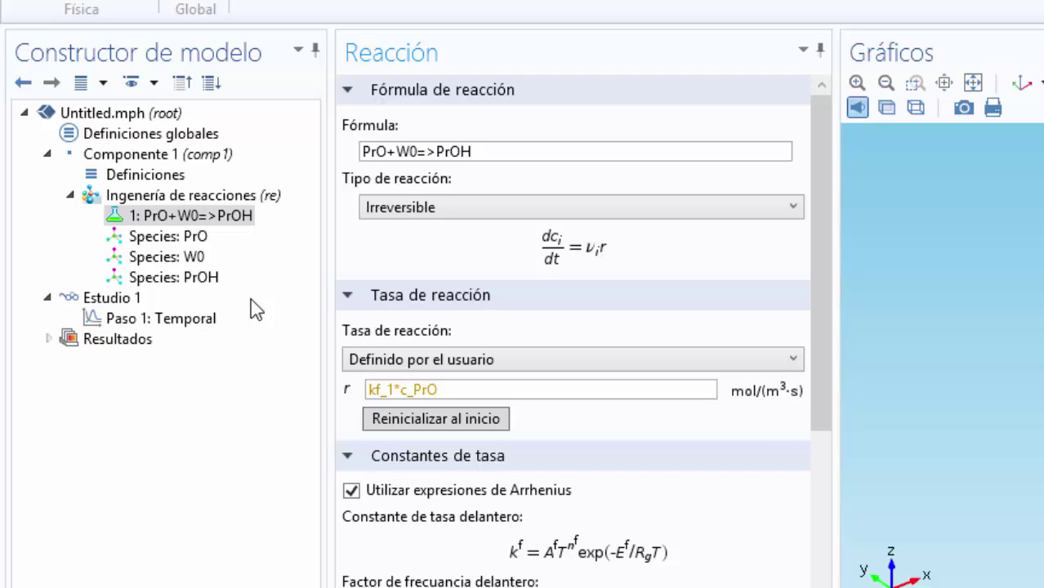
# Correct the reaction formula to PrO+W=>PrOH and delete the leftover species W0
pyautogui.click(419, 151)
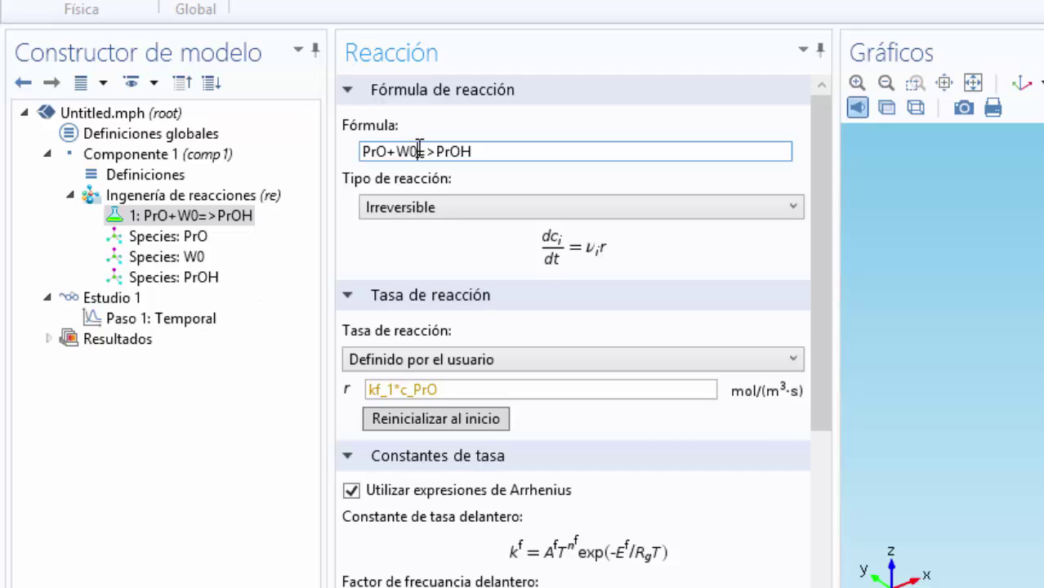
pyautogui.press('BackSpace')
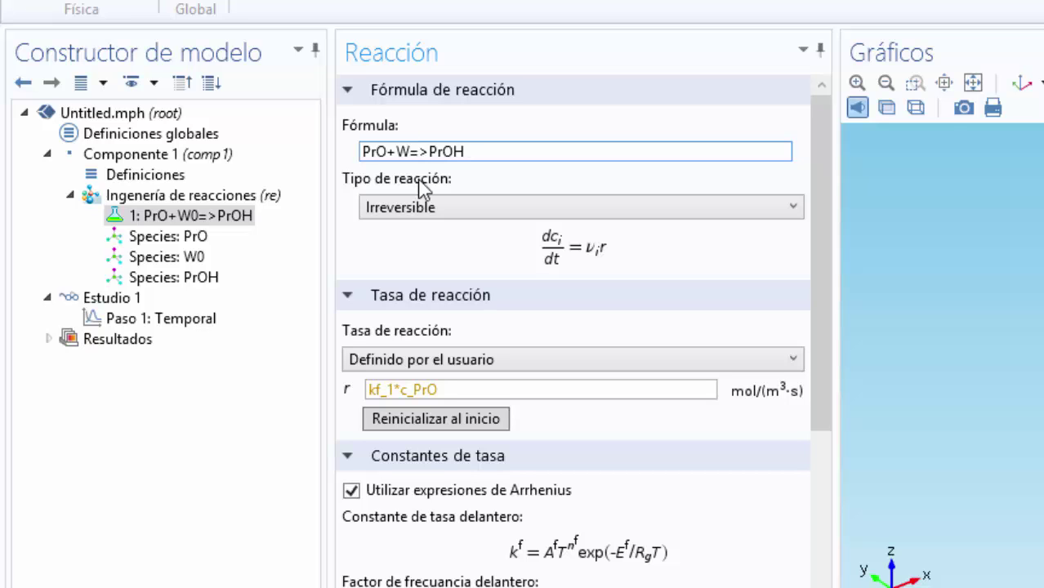
pyautogui.click(303, 286)
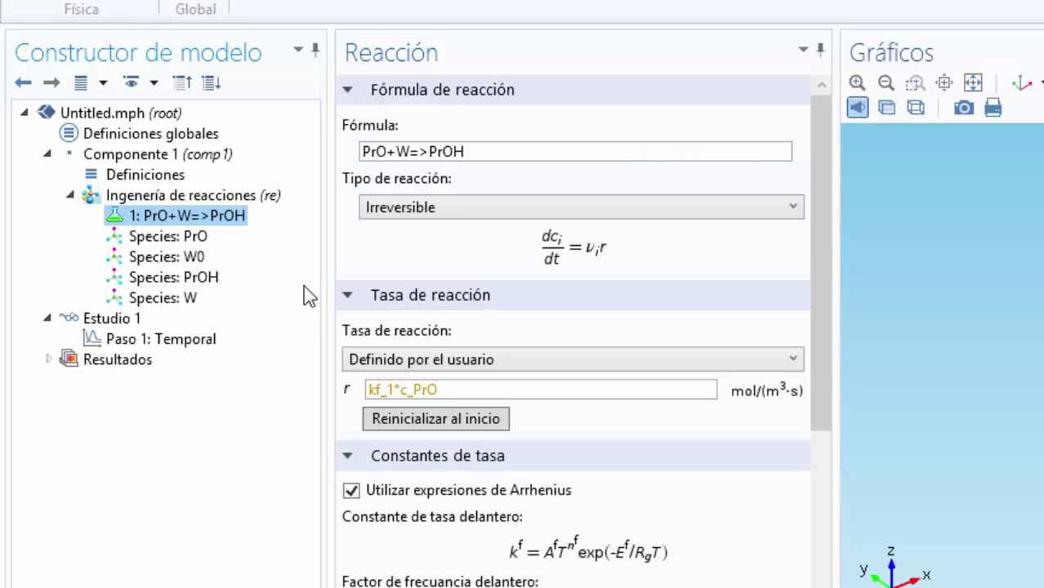
pyautogui.click(193, 261)
pyautogui.press('Delete')
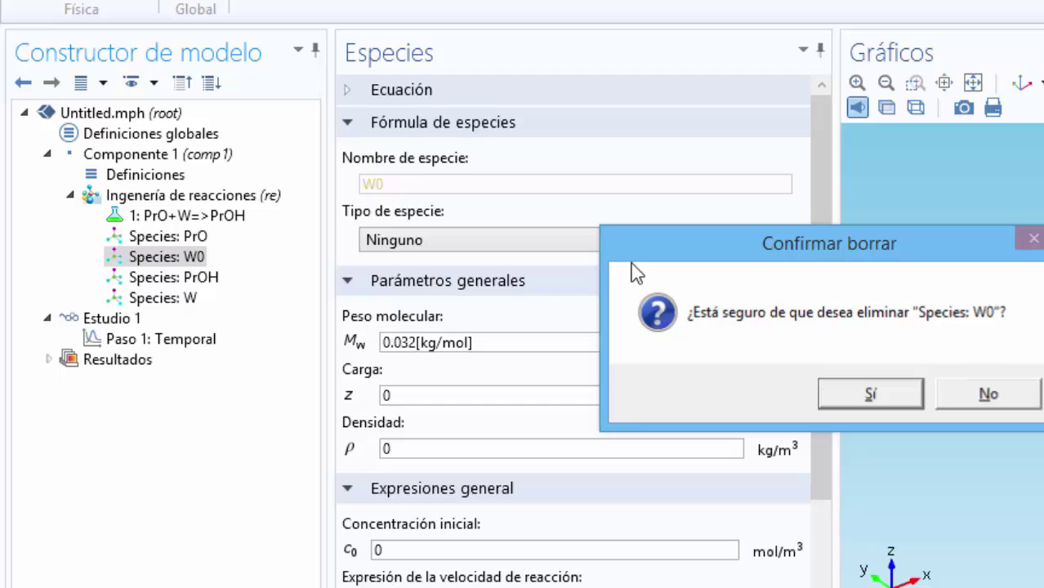
pyautogui.press('Return')
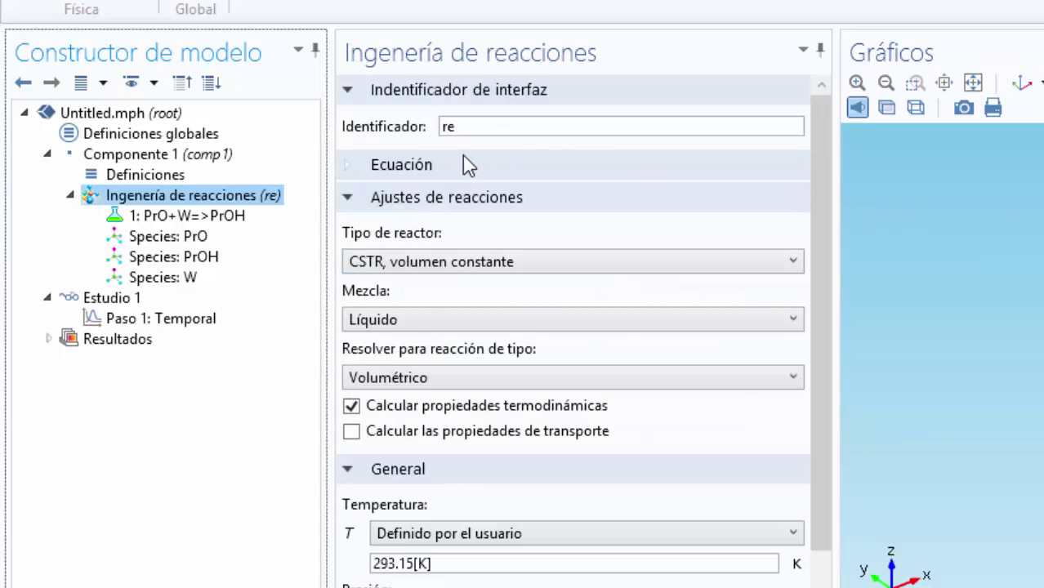
# Add a new species named MeOH to the reaction engineering interface
pyautogui.click(200, 222)
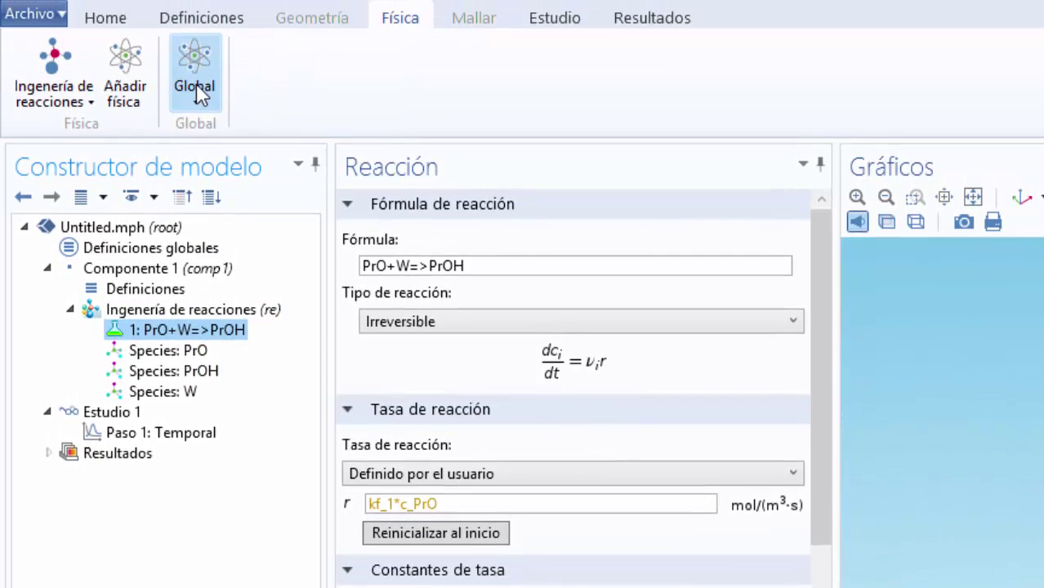
pyautogui.click(196, 112)
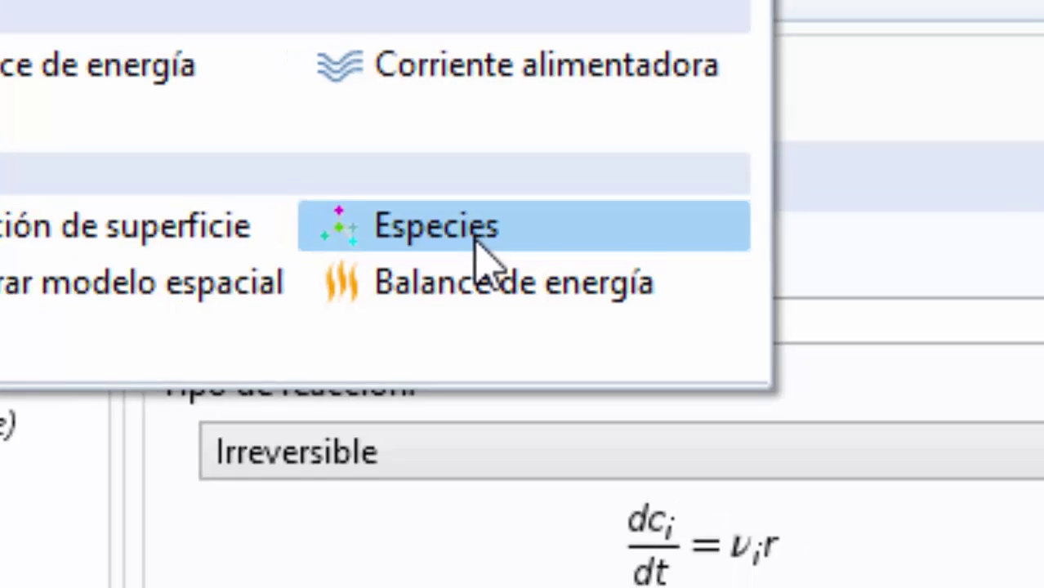
pyautogui.click(513, 235)
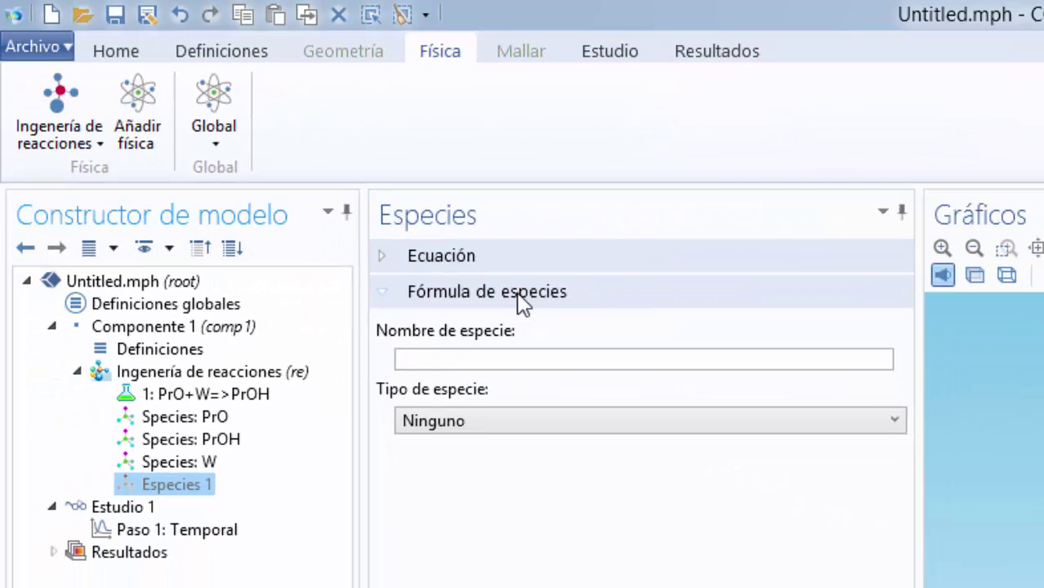
pyautogui.click(456, 357)
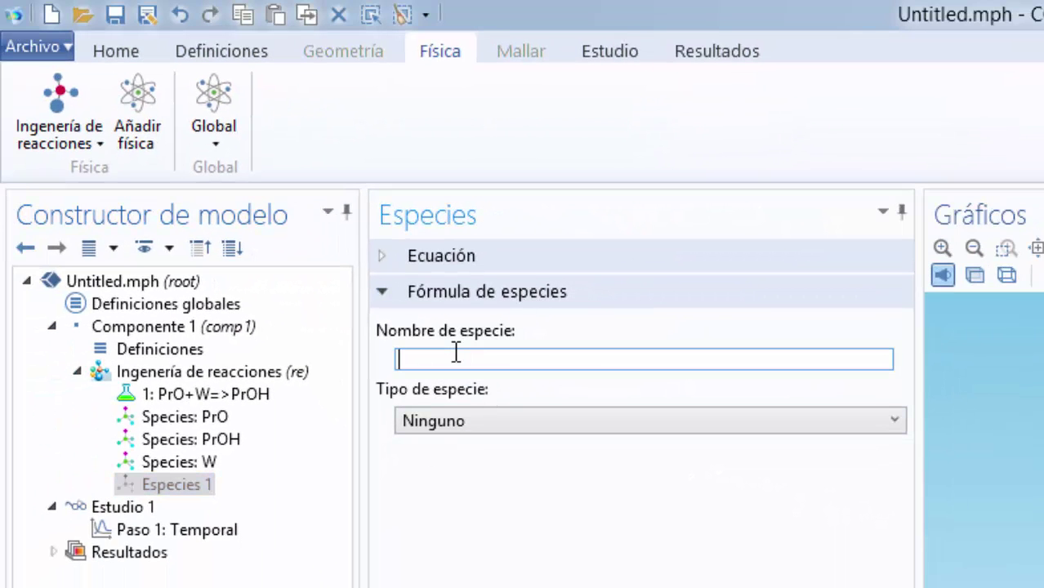
pyautogui.write('m')
pyautogui.press('BackSpace')
pyautogui.write('MeOH')
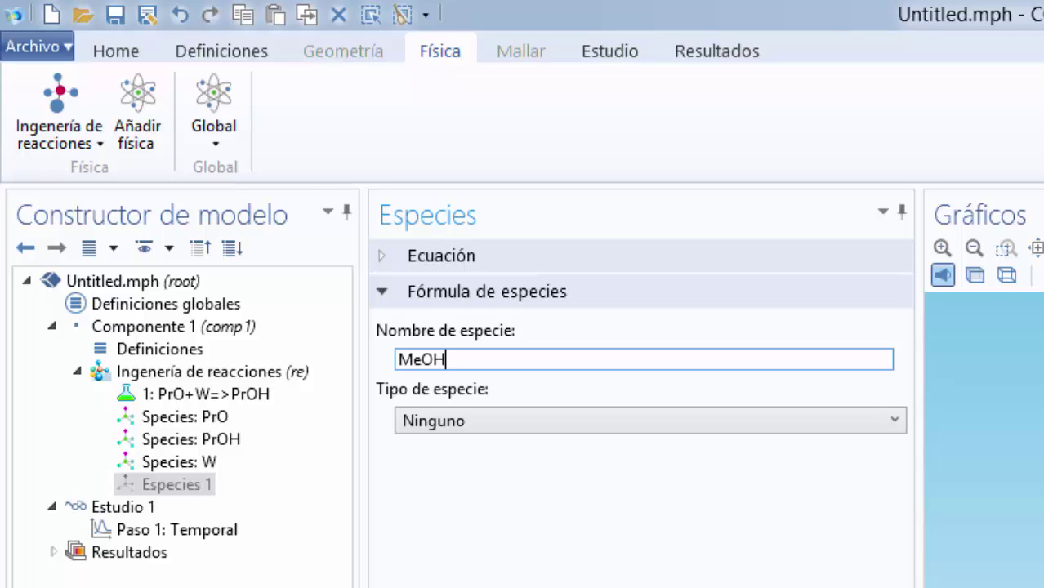
pyautogui.press('Return')
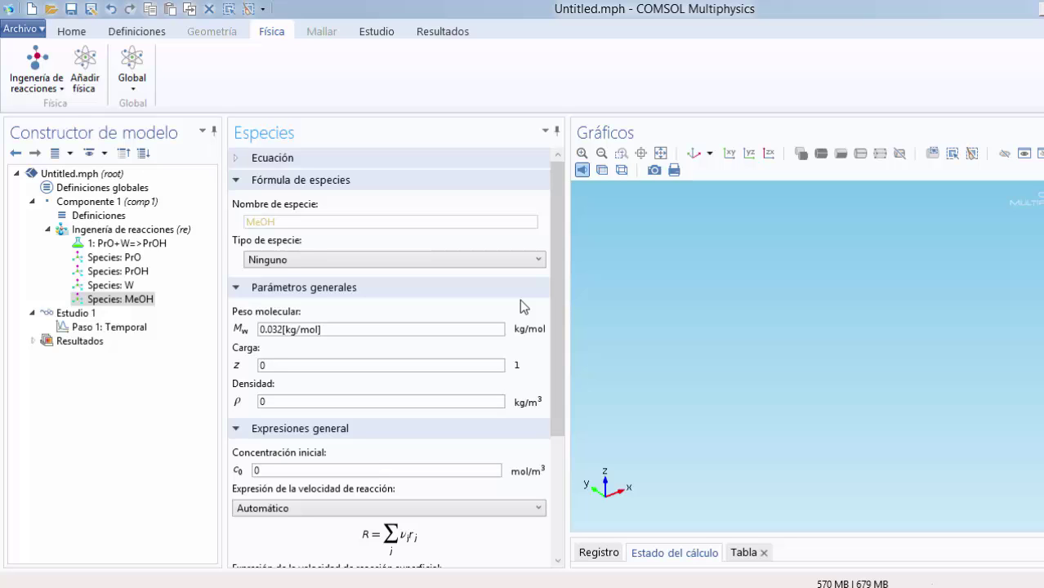
# Add a feed stream (Corriente alimentadora) with volumetric rate 3.47e-3 m³/s and feed temperature Tfeed
pyautogui.click(139, 62)
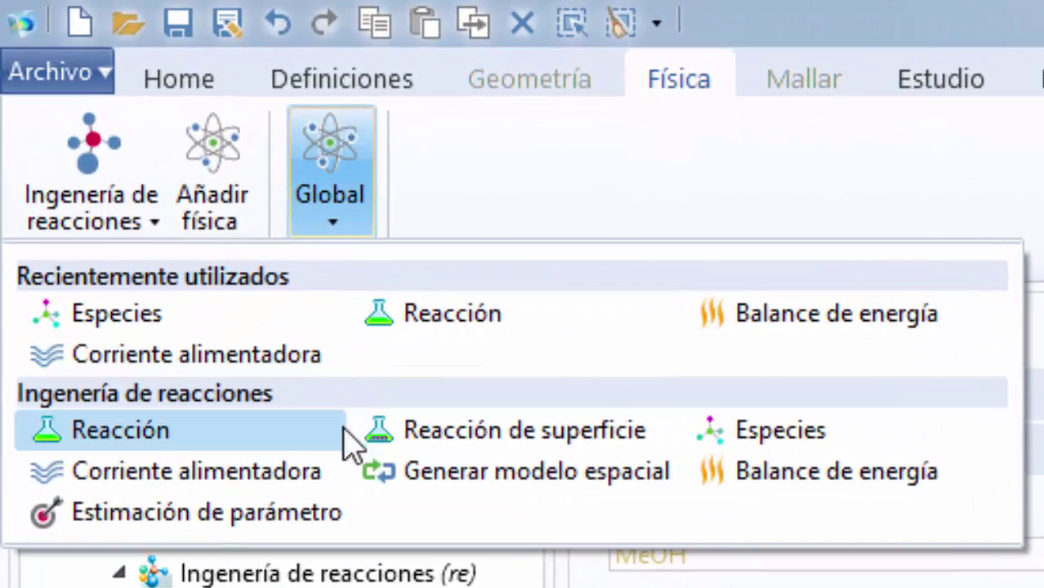
pyautogui.click(320, 466)
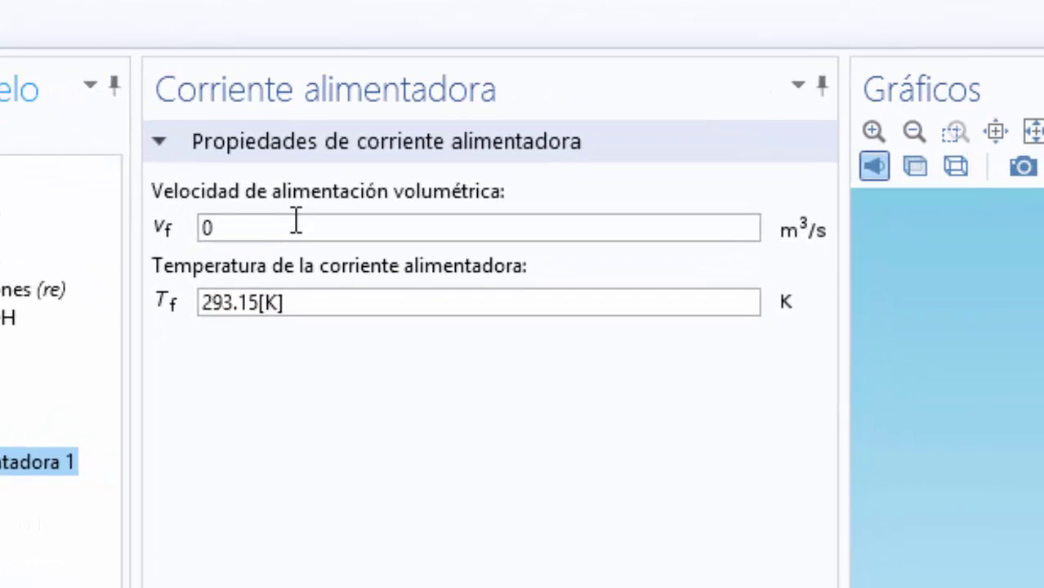
pyautogui.click(477, 317)
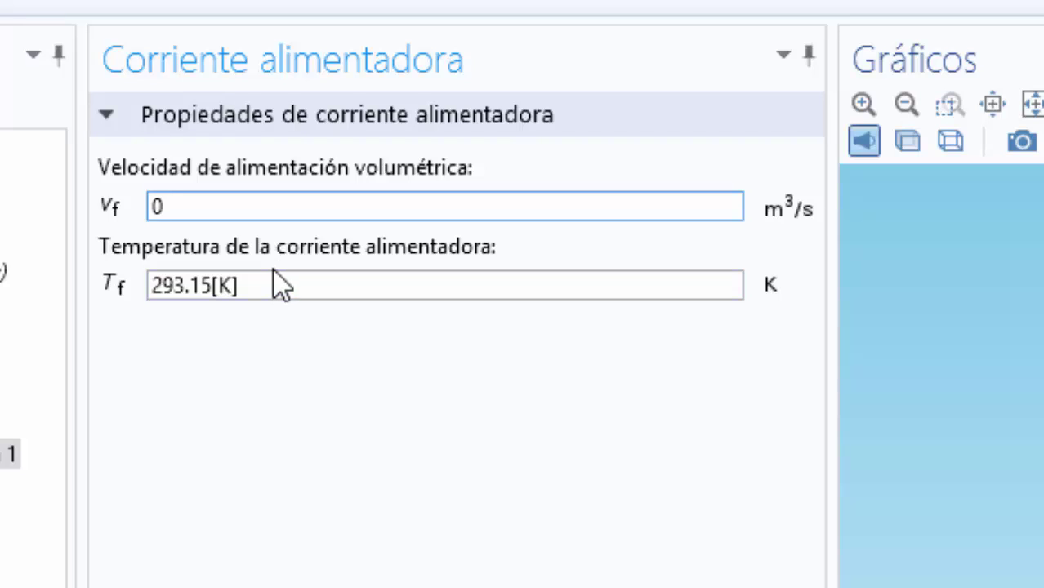
pyautogui.press('BackSpace')
pyautogui.write('3.47e-3')
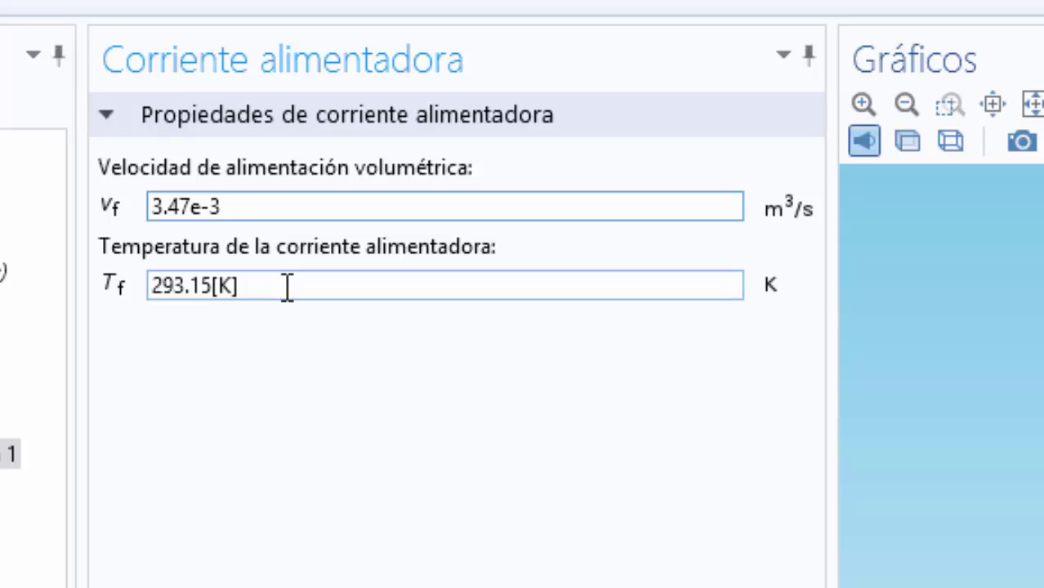
pyautogui.moveTo(245, 284); pyautogui.dragTo(94, 288)
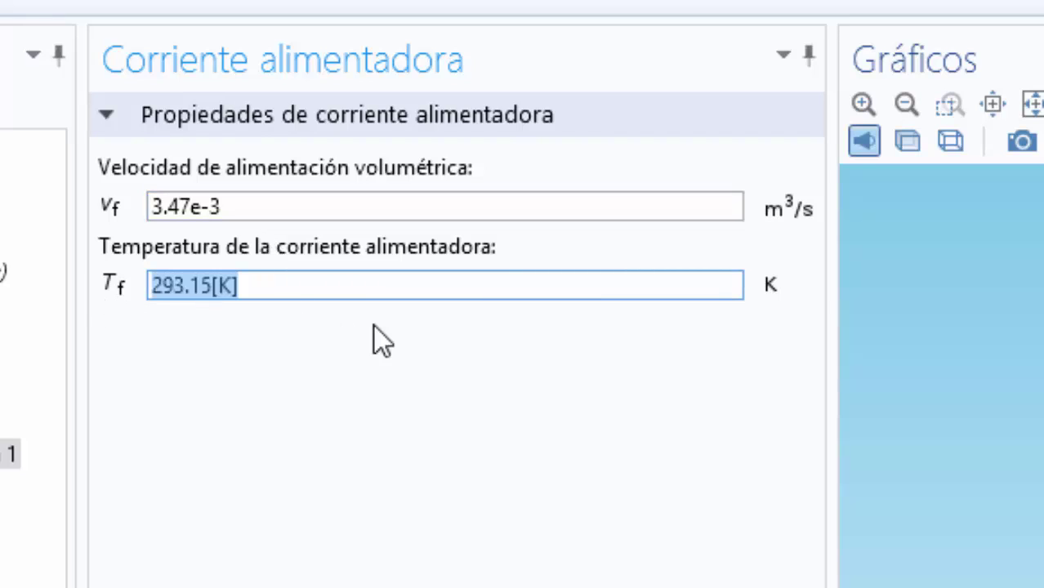
pyautogui.write('T')
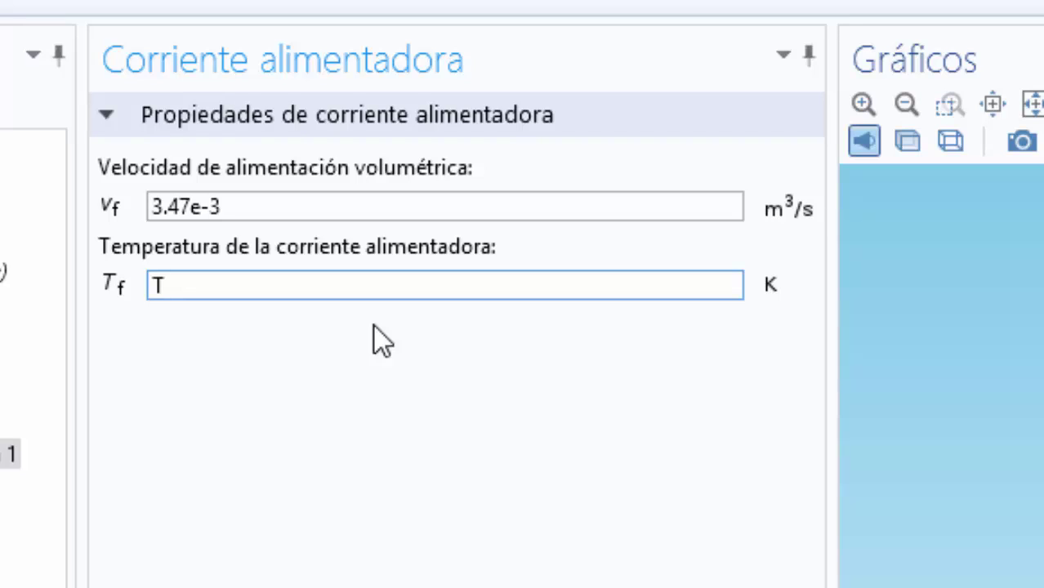
pyautogui.write('feed')
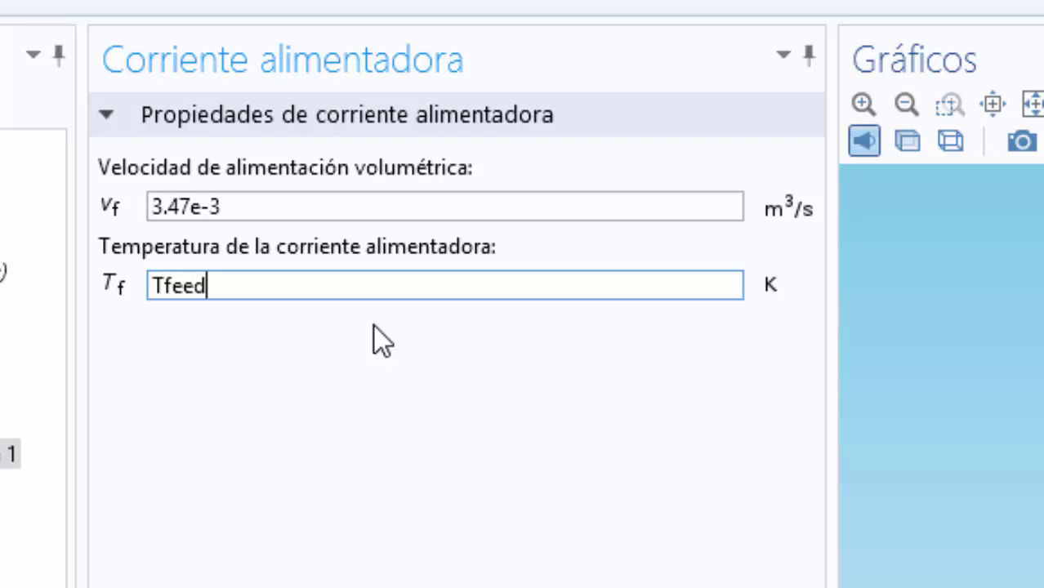
pyautogui.click(333, 431)
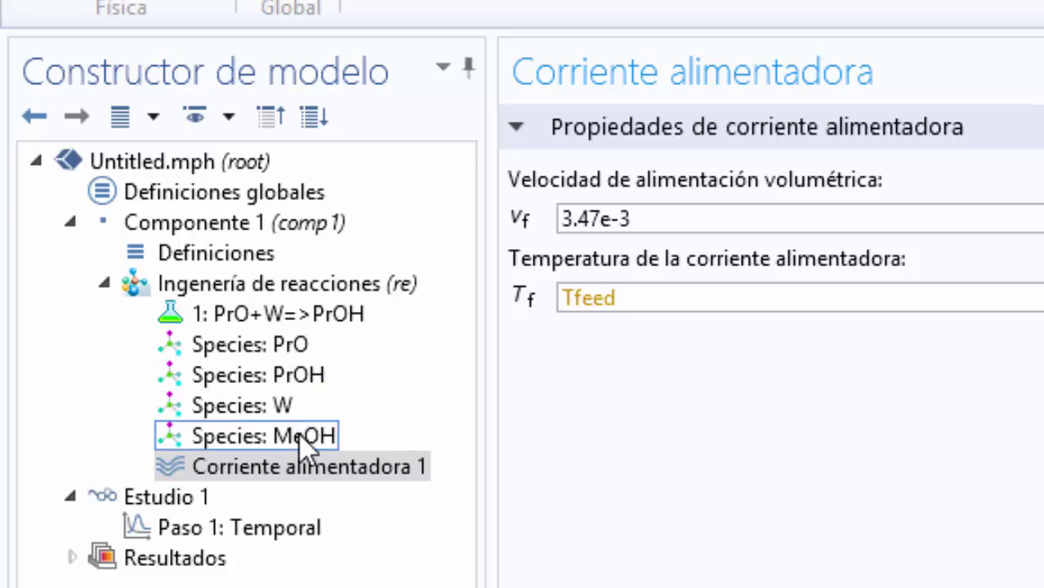
# Assign species PrO to Corriente alimentadora 1 with a feed concentration of 2903 mol/m³
pyautogui.click(260, 339)
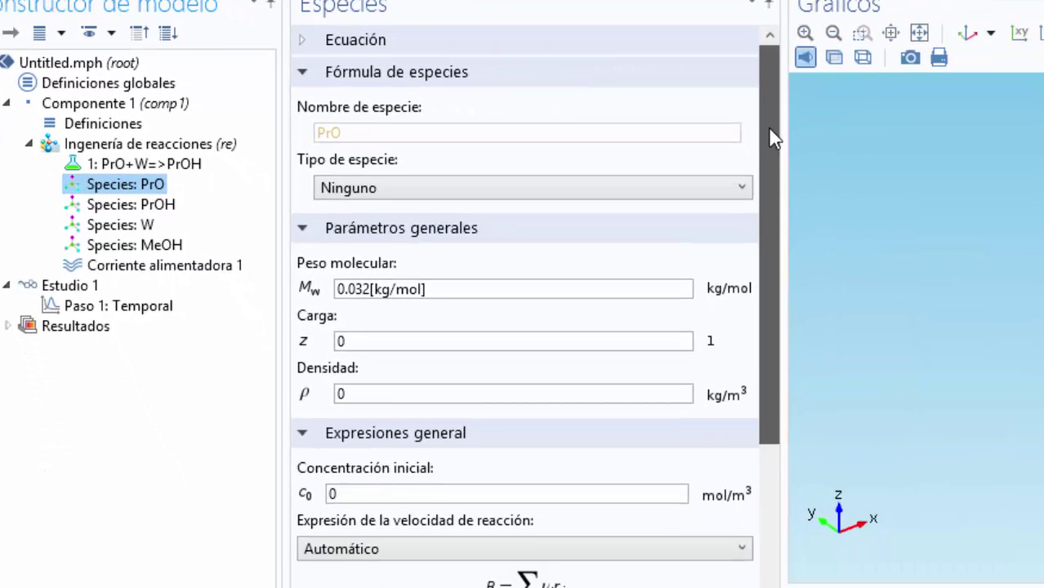
pyautogui.moveTo(772, 139); pyautogui.dragTo(767, 330)
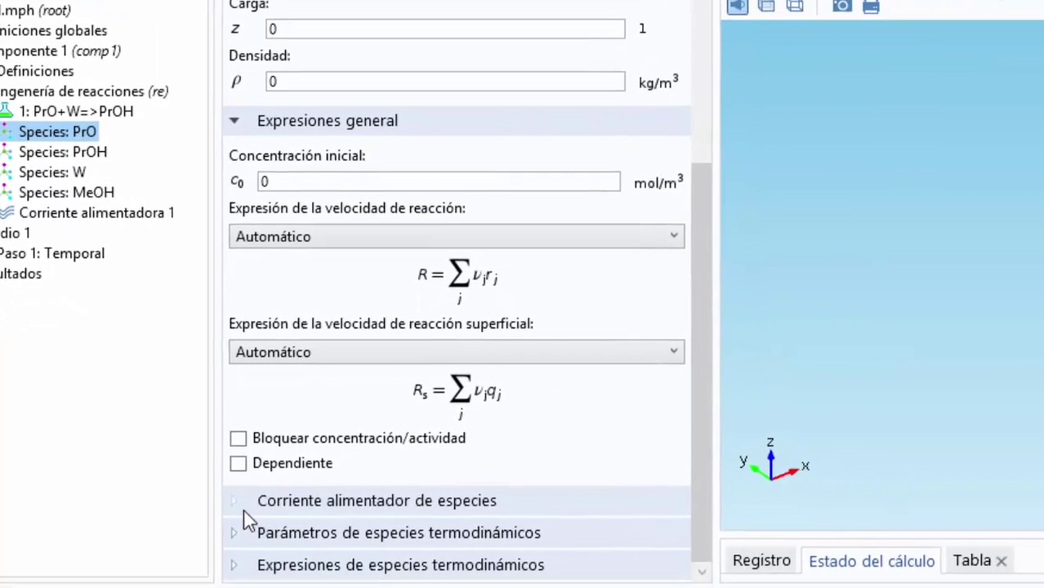
pyautogui.click(302, 554)
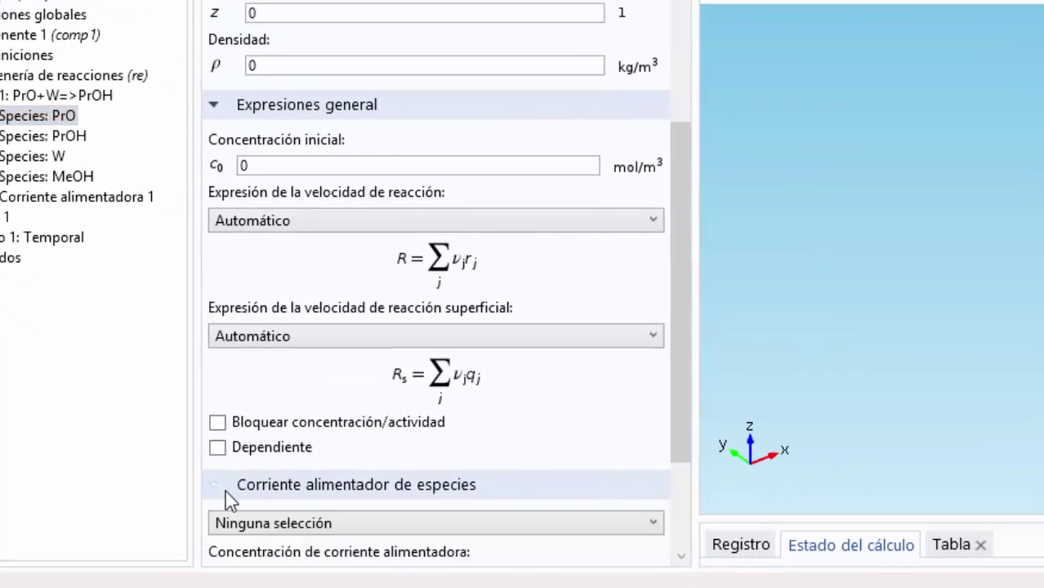
pyautogui.moveTo(686, 317); pyautogui.dragTo(669, 412)
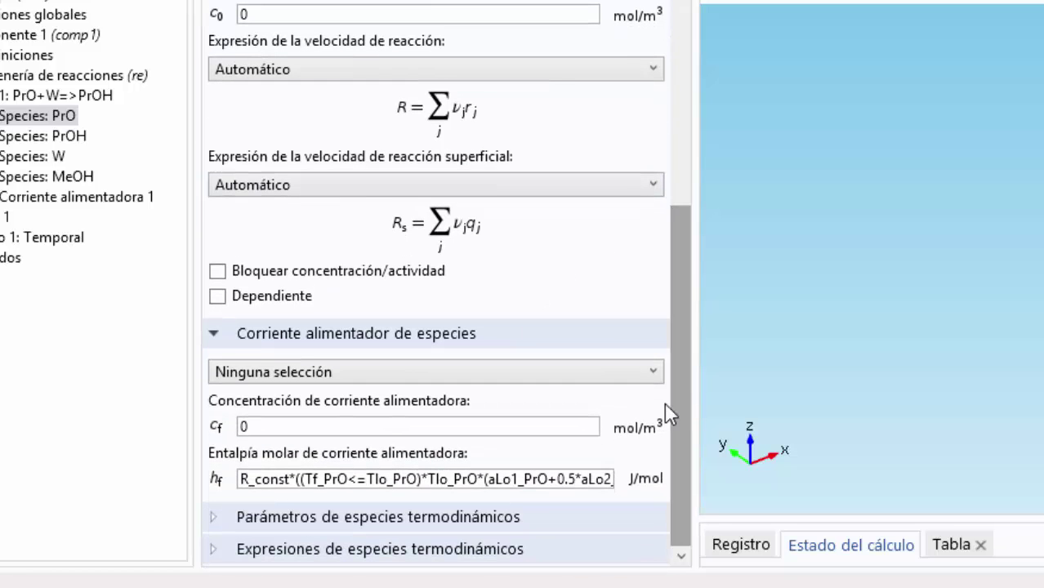
pyautogui.click(319, 374)
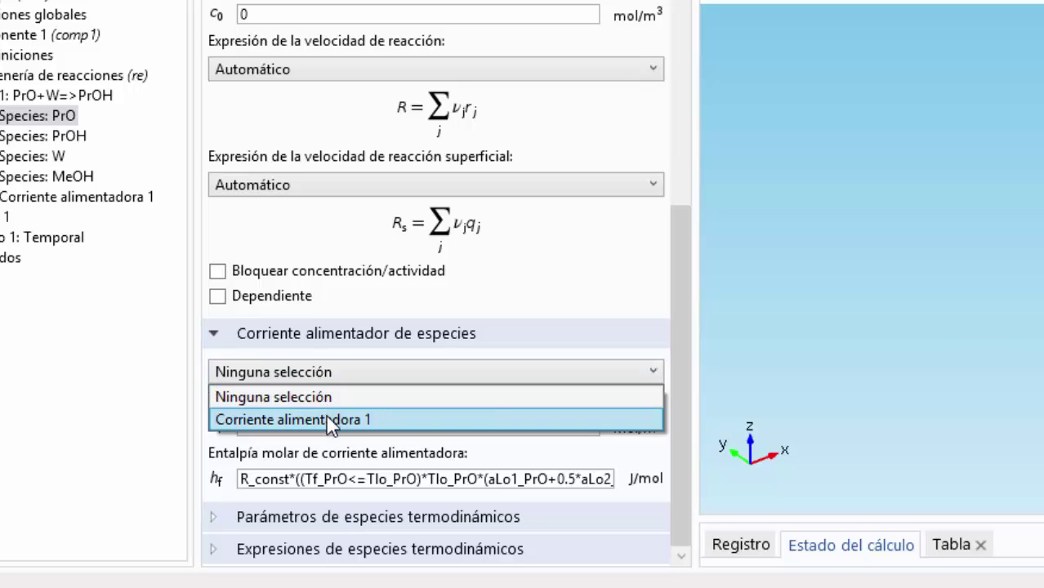
pyautogui.click(329, 420)
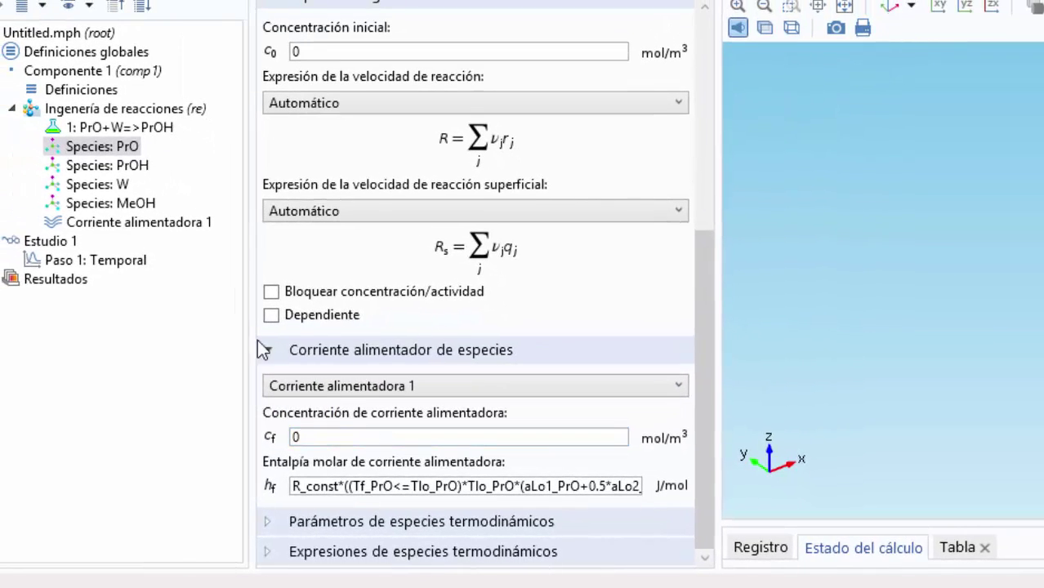
pyautogui.click(171, 232)
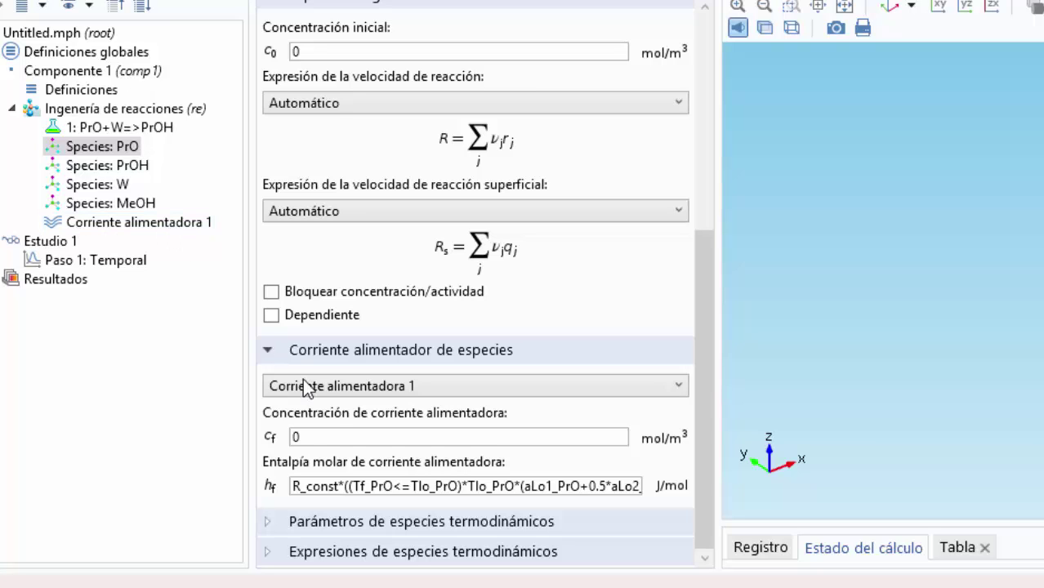
pyautogui.click(339, 436)
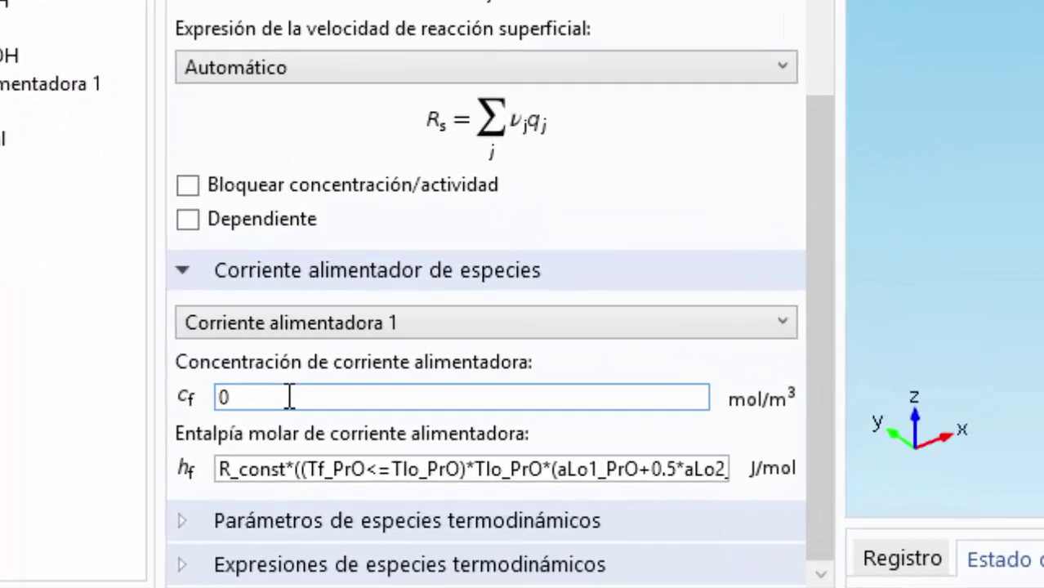
pyautogui.press('BackSpace')
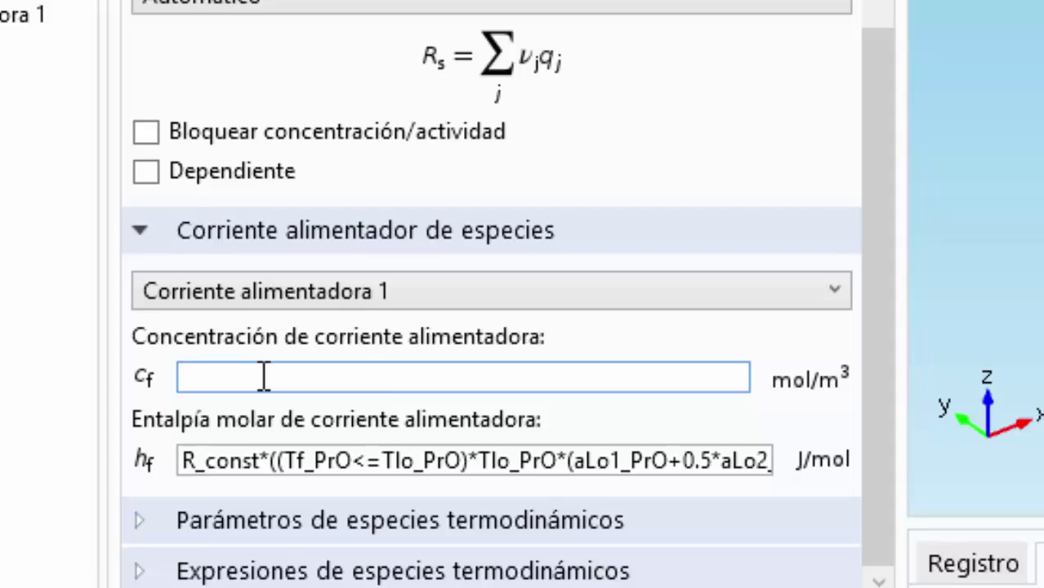
pyautogui.write('2903')
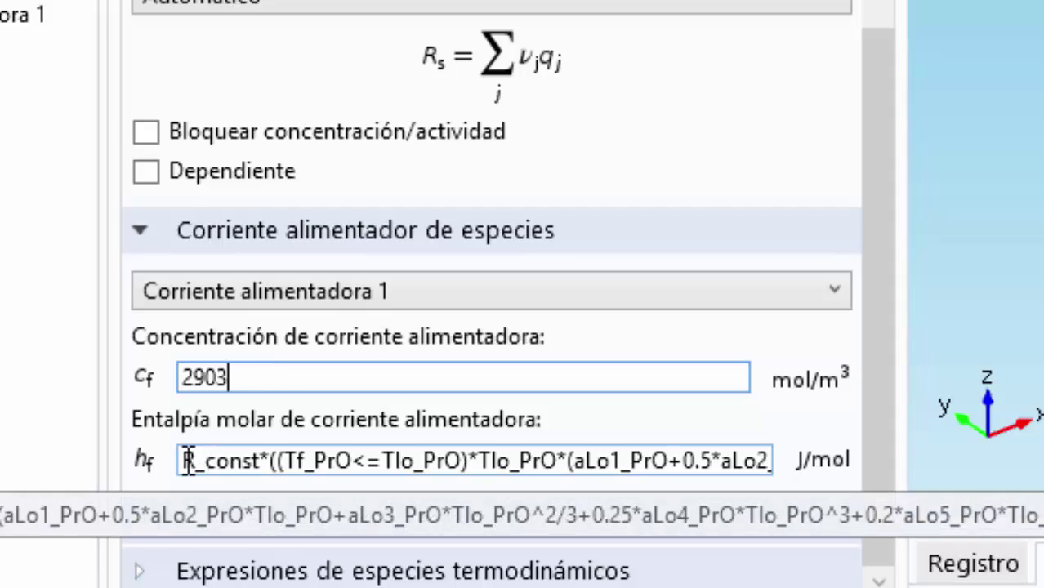
# Replace the feed-stream molar enthalpy expression of species PrO with hf_pro
pyautogui.moveTo(187, 460); pyautogui.dragTo(928, 429)
pyautogui.press('Right')
pyautogui.press('Right')
pyautogui.press('Right')
pyautogui.press('Right')
pyautogui.press('Right')
pyautogui.press('Right')
pyautogui.press('Right')
pyautogui.press('Right')
pyautogui.press('Right')
pyautogui.press('Right')
pyautogui.press('Right')
pyautogui.press('Right')
pyautogui.press('Right')
pyautogui.press('Right')
pyautogui.press('Right')
pyautogui.press('Right')
pyautogui.press('Right')
pyautogui.press('Right')
pyautogui.press('Right')
pyautogui.press('Right')
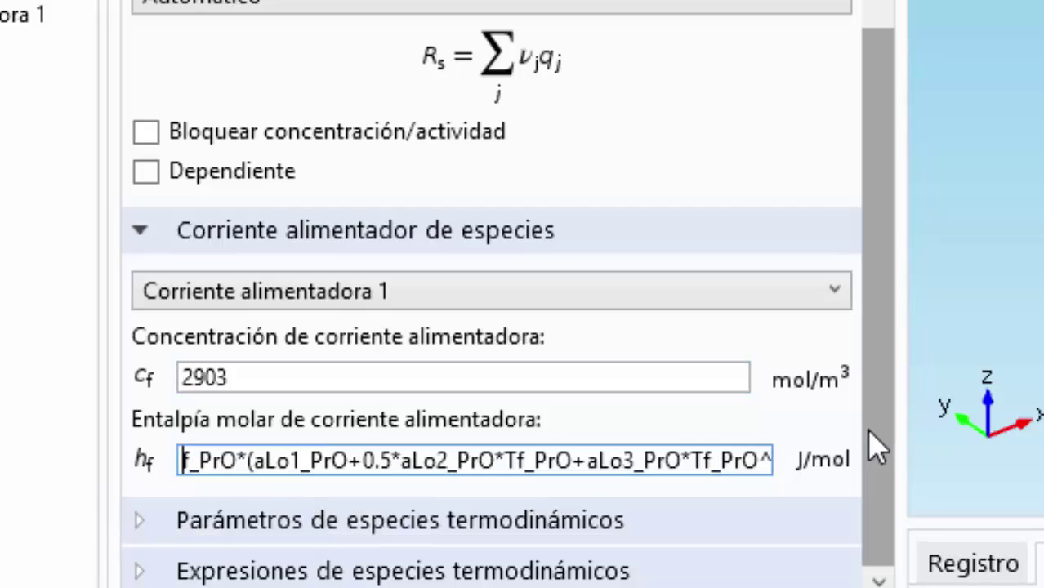
pyautogui.press('Right')
pyautogui.press('Right')
pyautogui.press('Right')
pyautogui.press('Right')
pyautogui.press('Right')
pyautogui.press('Right')
pyautogui.press('Right')
pyautogui.press('Right')
pyautogui.press('Right')
pyautogui.press('Right')
pyautogui.press('Right')
pyautogui.press('Right')
pyautogui.press('Right')
pyautogui.press('Right')
pyautogui.press('Right')
pyautogui.press('Right')
pyautogui.press('Right')
pyautogui.press('Right')
pyautogui.press('Right')
pyautogui.press('Right')
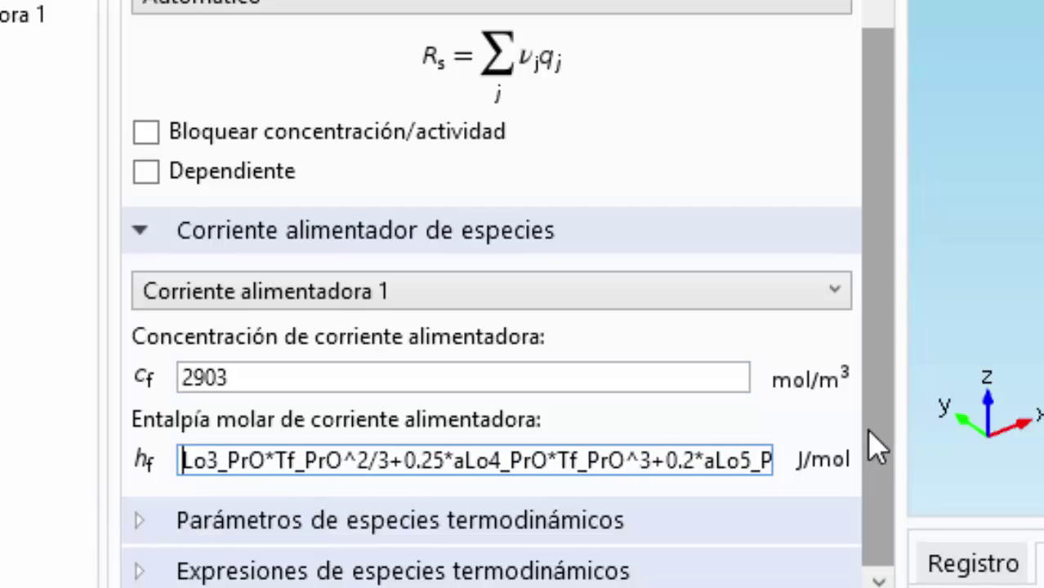
pyautogui.press('Right')
pyautogui.press('Right')
pyautogui.press('Right')
pyautogui.press('Right')
pyautogui.press('Right')
pyautogui.press('Right')
pyautogui.press('Right')
pyautogui.press('Right')
pyautogui.press('Right')
pyautogui.press('Right')
pyautogui.press('Right')
pyautogui.press('Right')
pyautogui.press('Right')
pyautogui.press('Right')
pyautogui.press('Right')
pyautogui.press('Right')
pyautogui.press('Right')
pyautogui.press('Right')
pyautogui.press('Right')
pyautogui.press('Right')
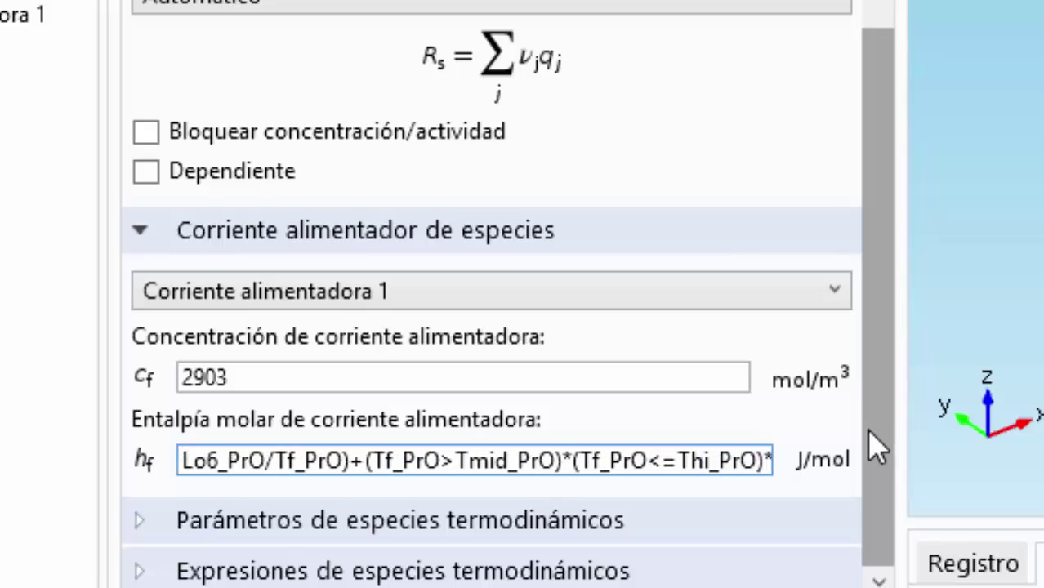
pyautogui.press('Right')
pyautogui.press('Right')
pyautogui.press('Right')
pyautogui.press('Right')
pyautogui.press('Right')
pyautogui.press('Right')
pyautogui.press('Right')
pyautogui.press('Right')
pyautogui.press('Right')
pyautogui.press('Right')
pyautogui.press('Right')
pyautogui.press('Right')
pyautogui.press('Right')
pyautogui.press('Right')
pyautogui.press('Right')
pyautogui.press('Right')
pyautogui.press('Right')
pyautogui.press('Right')
pyautogui.press('Right')
pyautogui.press('Right')
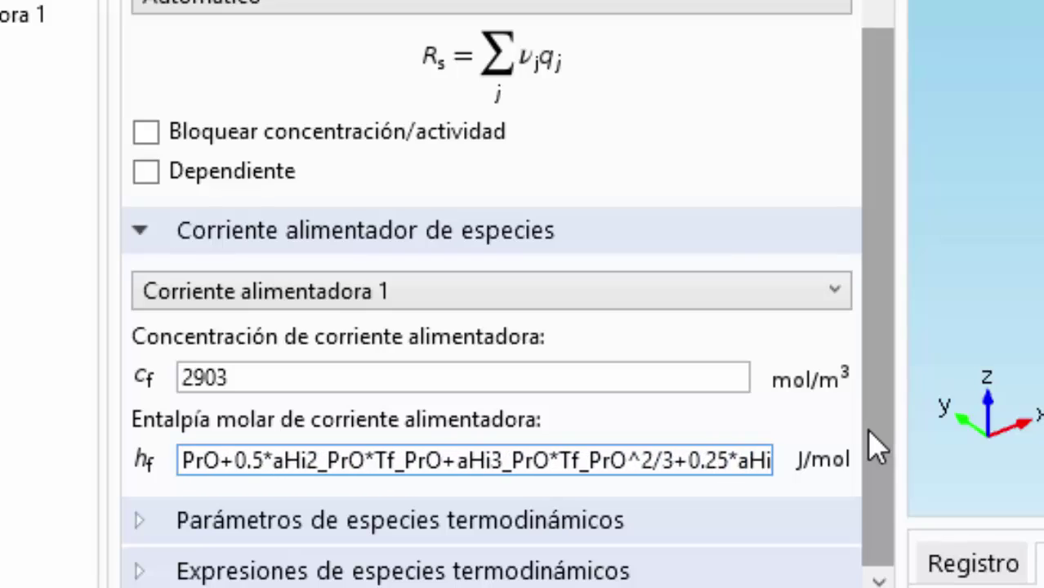
pyautogui.press('Right')
pyautogui.press('Right')
pyautogui.press('Right')
pyautogui.press('Right')
pyautogui.press('Right')
pyautogui.press('Right')
pyautogui.press('Right')
pyautogui.press('Right')
pyautogui.press('Right')
pyautogui.press('Right')
pyautogui.press('Right')
pyautogui.press('Right')
pyautogui.press('Right')
pyautogui.press('Right')
pyautogui.press('Right')
pyautogui.press('Right')
pyautogui.press('Right')
pyautogui.press('Right')
pyautogui.press('Right')
pyautogui.press('Right')
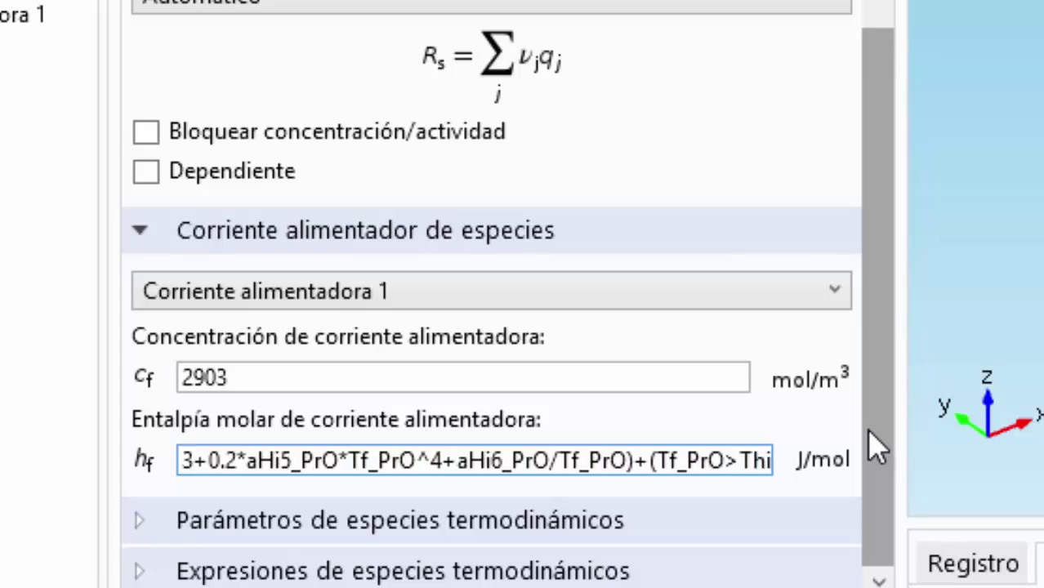
pyautogui.press('Right')
pyautogui.press('Right')
pyautogui.press('Right')
pyautogui.press('Right')
pyautogui.press('Right')
pyautogui.press('Right')
pyautogui.press('Right')
pyautogui.press('Right')
pyautogui.press('Right')
pyautogui.press('Right')
pyautogui.press('Right')
pyautogui.press('Right')
pyautogui.press('Right')
pyautogui.press('Right')
pyautogui.press('Right')
pyautogui.press('Right')
pyautogui.press('Right')
pyautogui.press('Right')
pyautogui.press('Right')
pyautogui.press('Right')
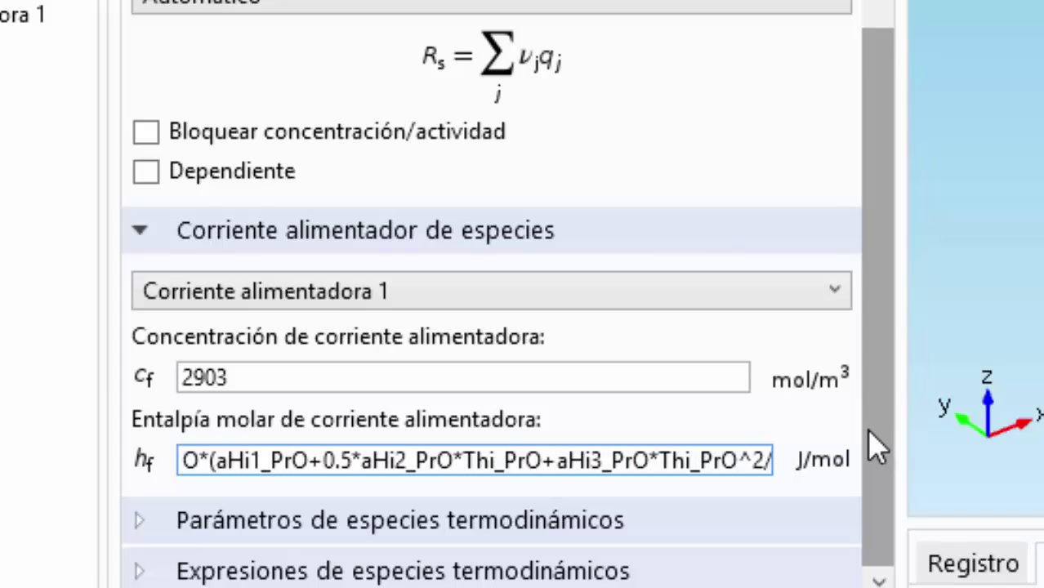
pyautogui.hotkey('ctrl', 'a')
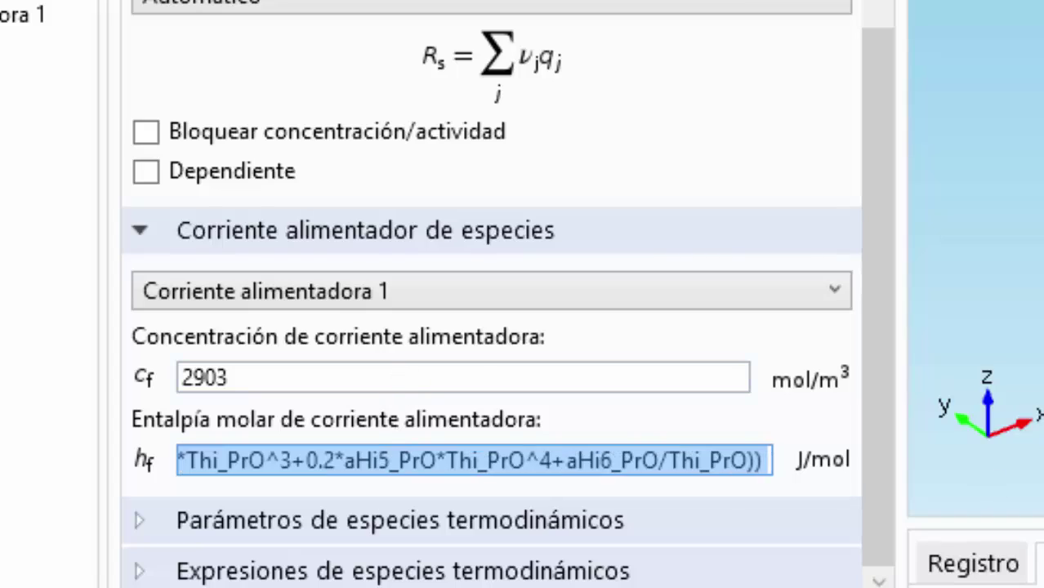
pyautogui.write('0.5*aHi2_PrO*Thi_Pr')
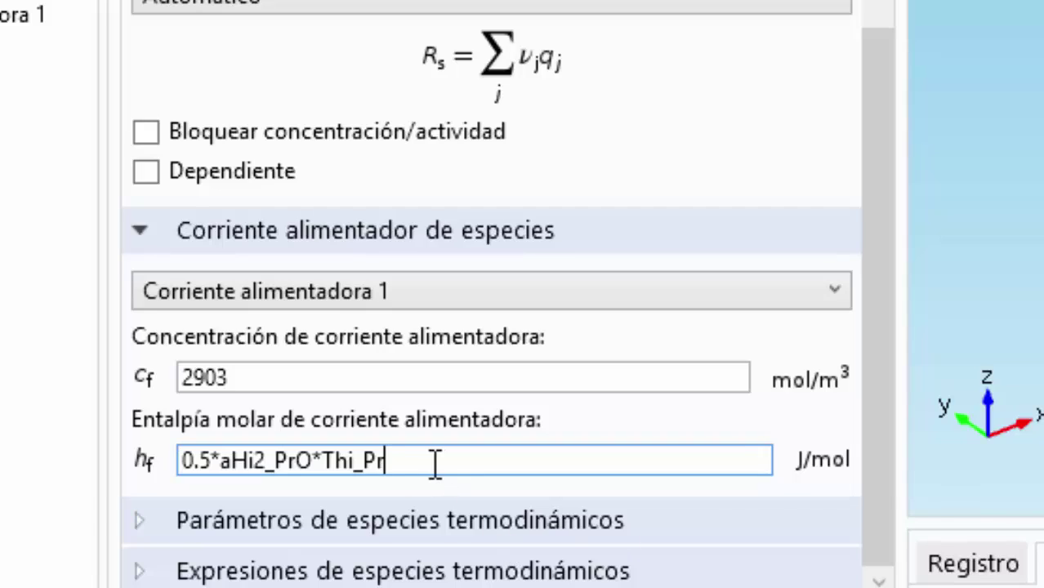
pyautogui.hotkey('ctrl', 'a')
pyautogui.press('BackSpace')
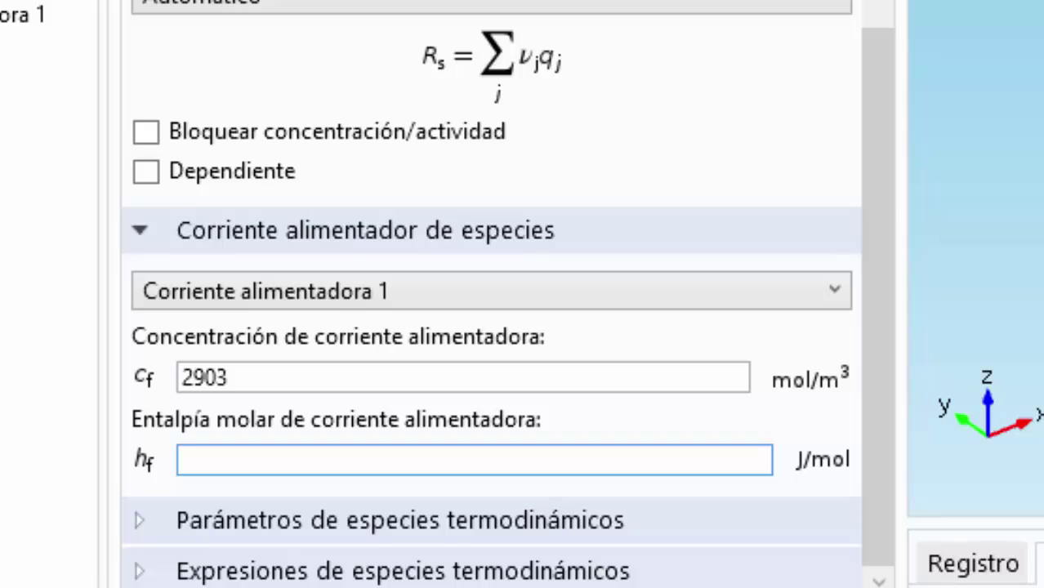
pyautogui.write('hf_')
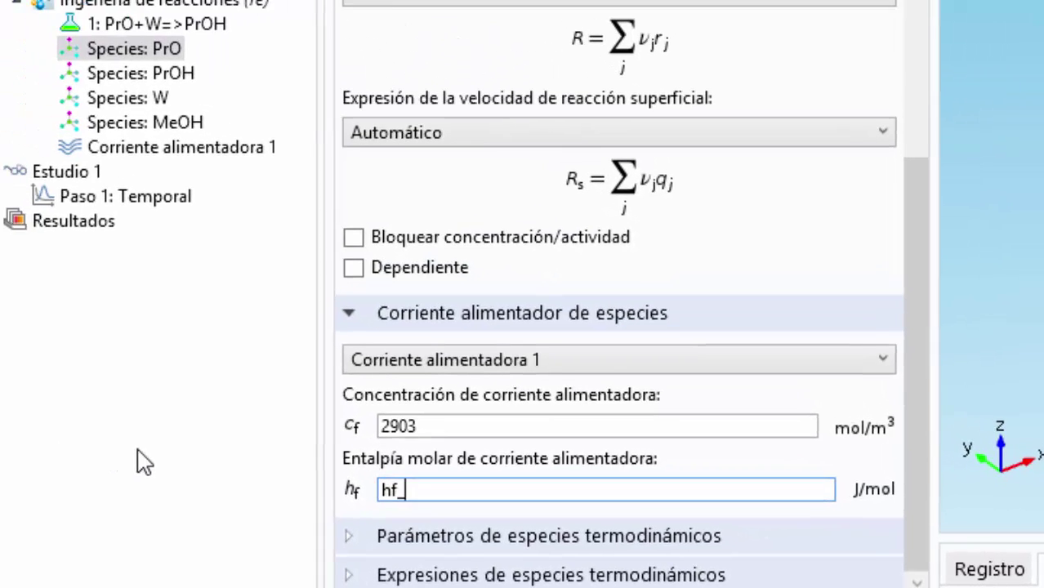
pyautogui.write('pro')
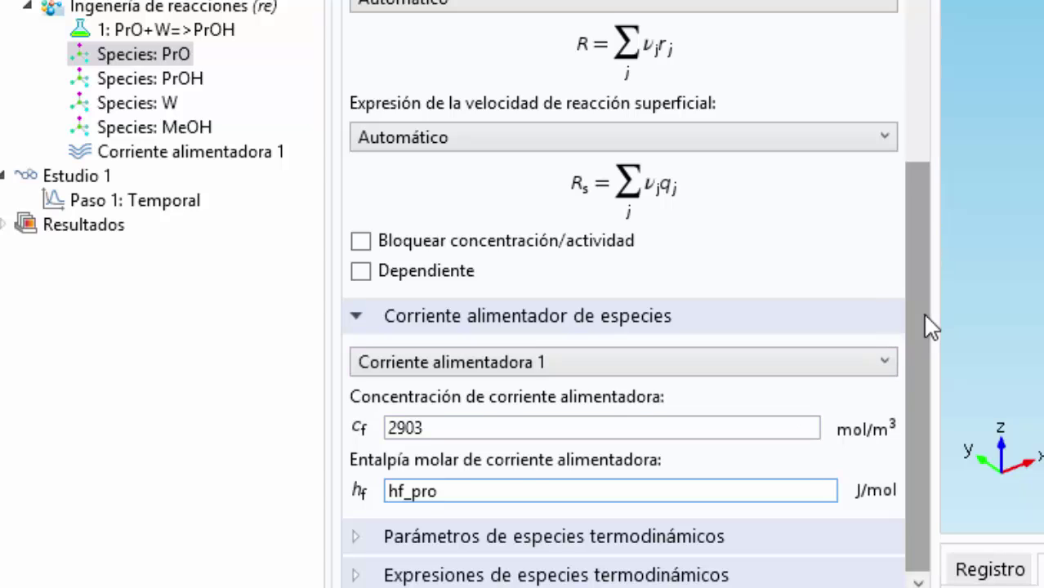
# Replace the molar enthalpy (Entalpía molar) in the thermodynamic expressions of species PrO with h_pro
pyautogui.click(359, 576)
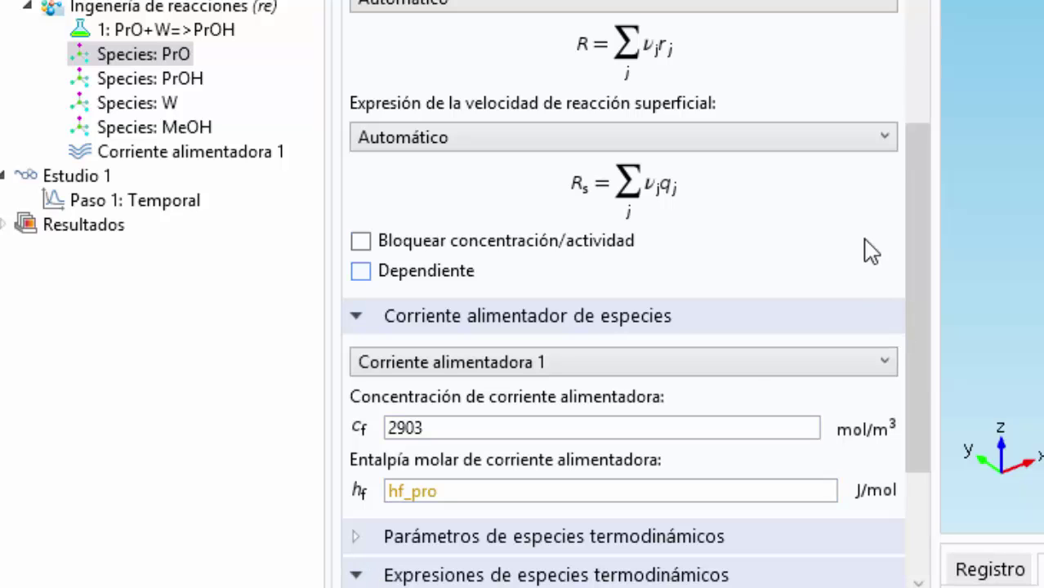
pyautogui.scroll(-5, 915, 204)
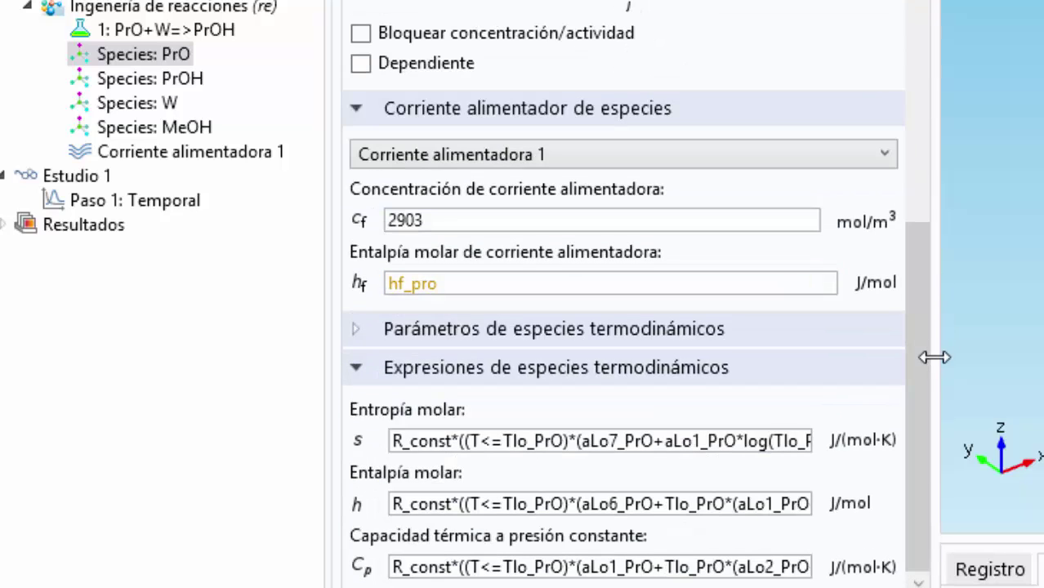
pyautogui.click(395, 504)
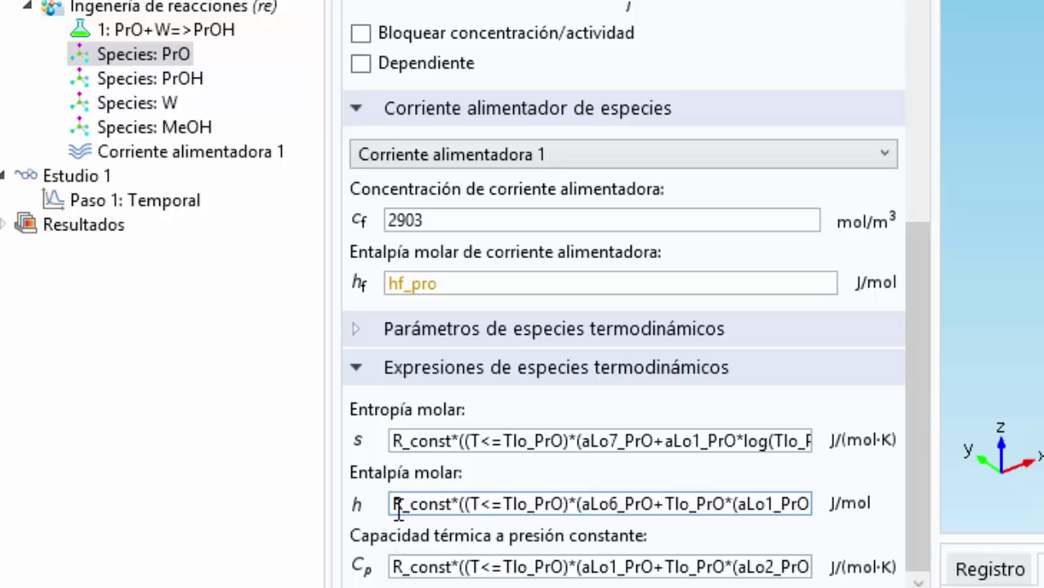
pyautogui.hotkey('ctrl', 'a')
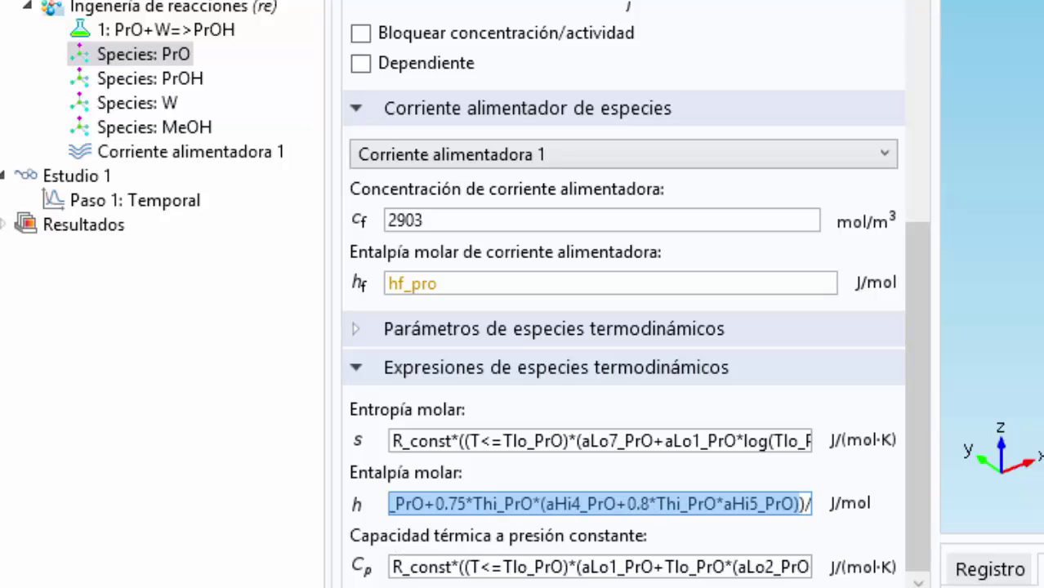
pyautogui.press('BackSpace')
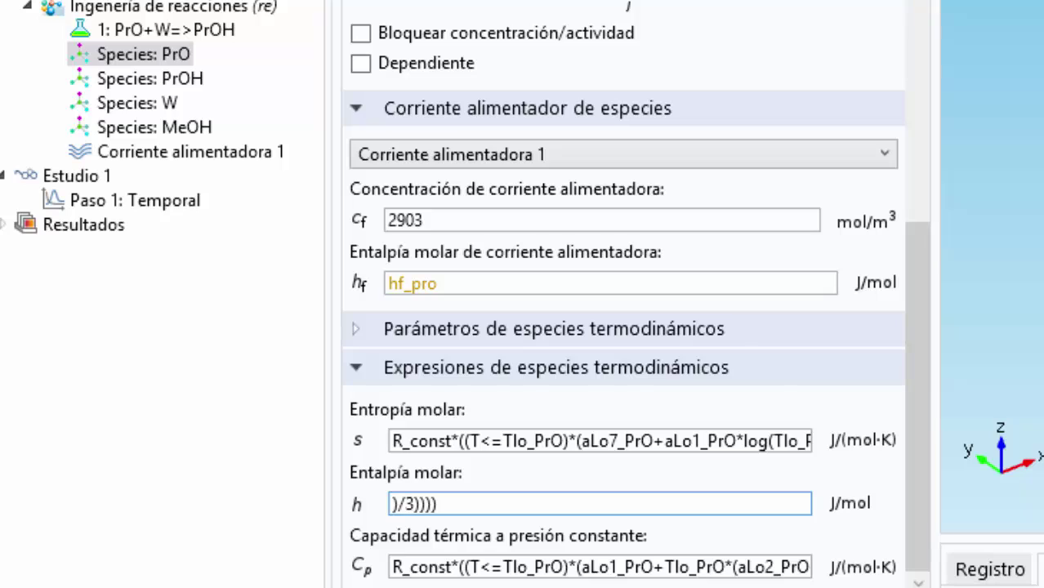
pyautogui.press('Delete')
pyautogui.press('Delete')
pyautogui.press('Delete')
pyautogui.press('Delete')
pyautogui.press('Delete')
pyautogui.press('Delete')
pyautogui.press('Delete')
pyautogui.write('h_pro')
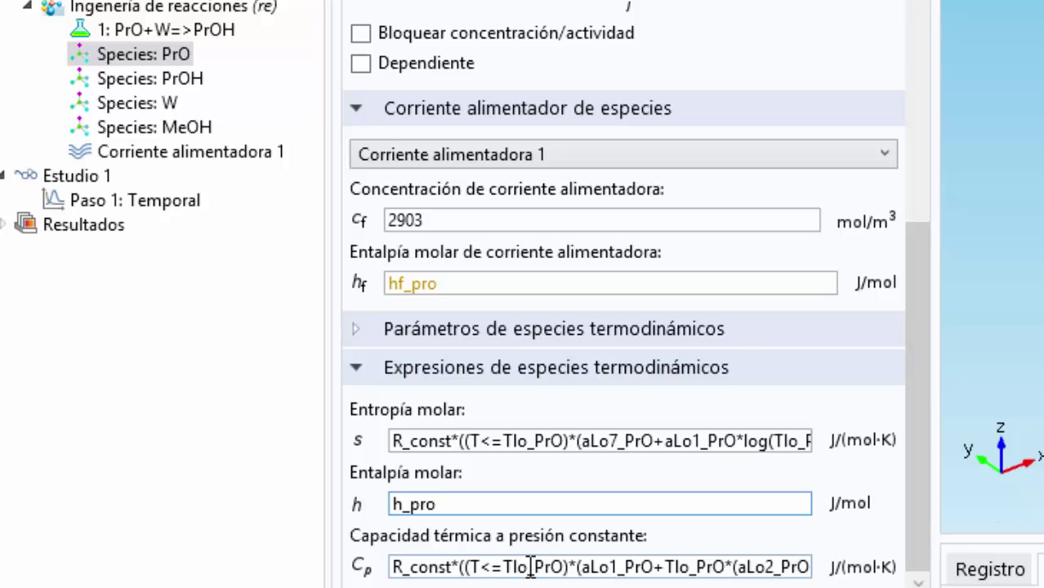
# Replace the heat capacity at constant pressure (Capacidad térmica a presión constante) of species PrO with cp_pro
pyautogui.moveTo(395, 568); pyautogui.dragTo(815, 568)
pyautogui.press('Delete')
pyautogui.press('Delete')
pyautogui.press('Delete')
pyautogui.press('Delete')
pyautogui.press('Delete')
pyautogui.press('Delete')
pyautogui.press('Delete')
pyautogui.press('Delete')
pyautogui.press('Delete')
pyautogui.press('Delete')
pyautogui.press('Delete')
pyautogui.press('Delete')
pyautogui.press('Delete')
pyautogui.press('Delete')
pyautogui.press('Delete')
pyautogui.press('Delete')
pyautogui.press('Delete')
pyautogui.press('Delete')
pyautogui.press('Delete')
pyautogui.press('Delete')
pyautogui.press('Delete')
pyautogui.press('Delete')
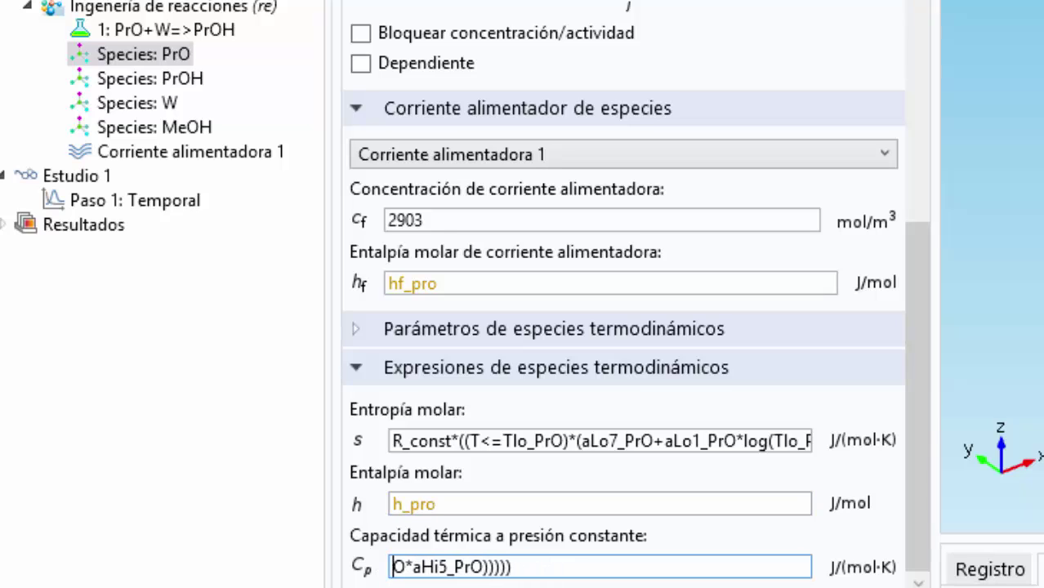
pyautogui.write('cp')
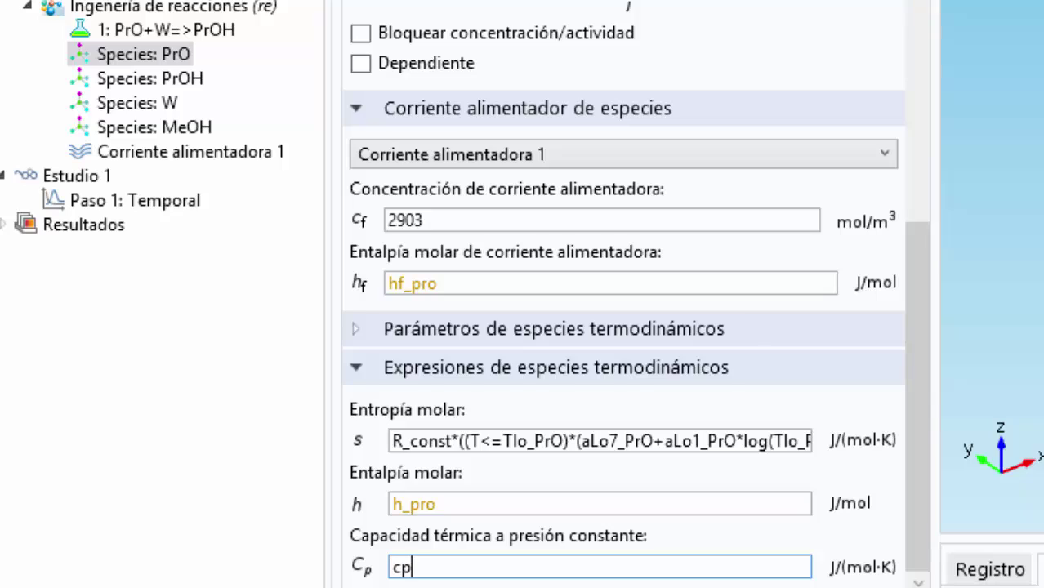
pyautogui.write('_pro')
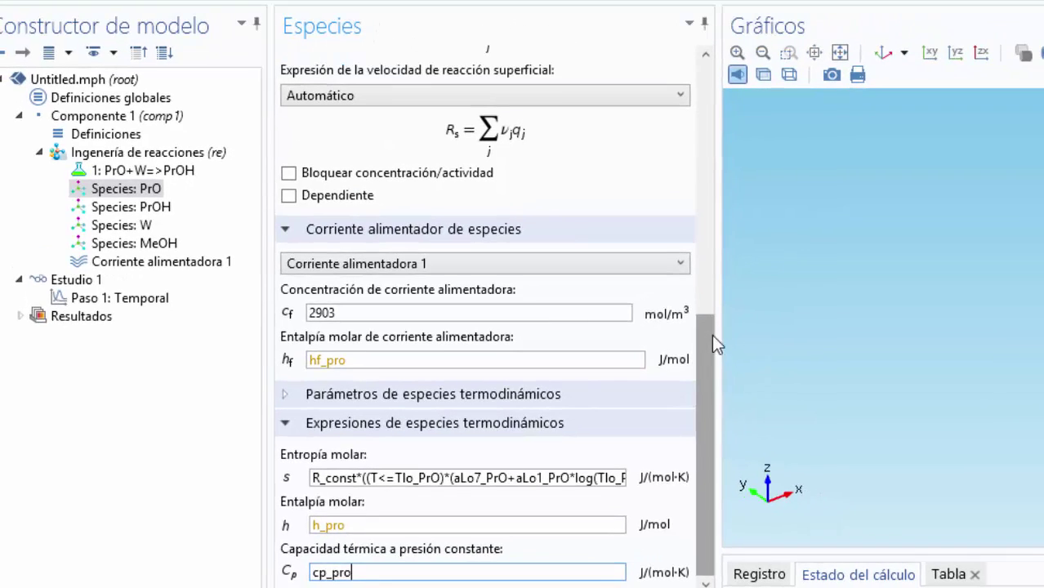
# Set the initial concentration (Concentración inicial) of species PrO to c0_pro
pyautogui.moveTo(714, 333); pyautogui.dragTo(691, 164)
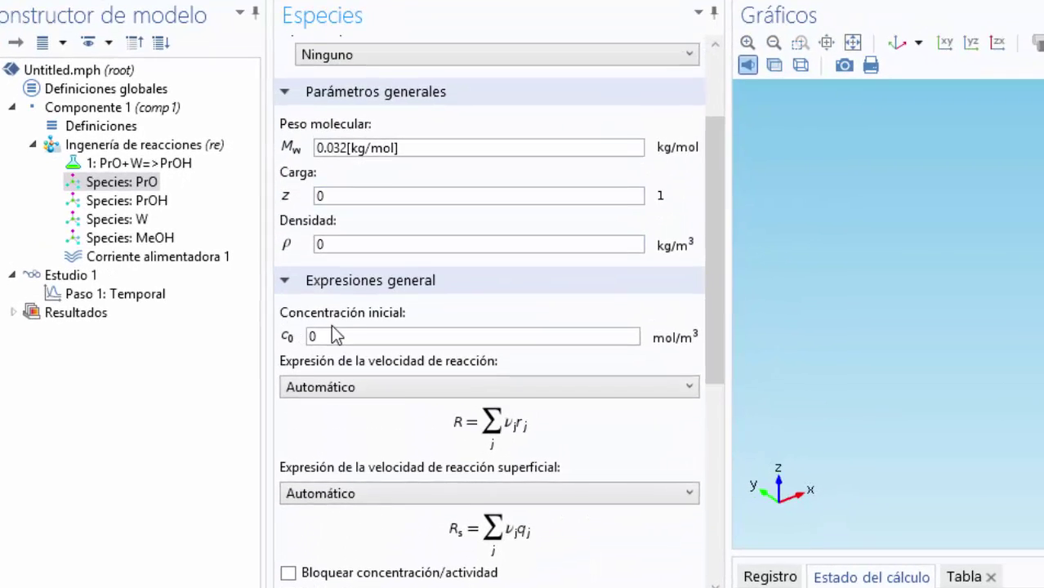
pyautogui.click(338, 324)
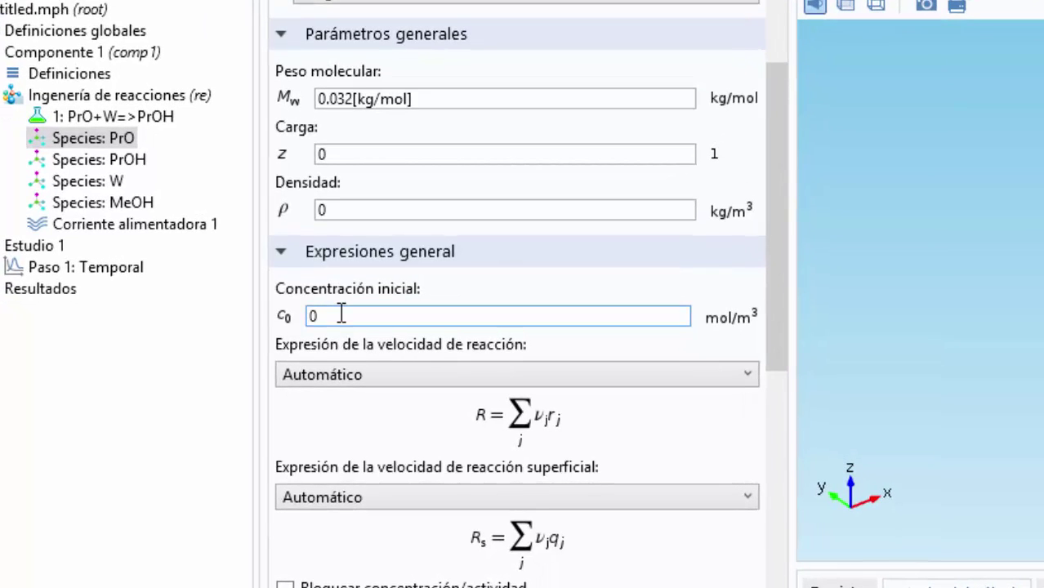
pyautogui.press('BackSpace')
pyautogui.write('c0')
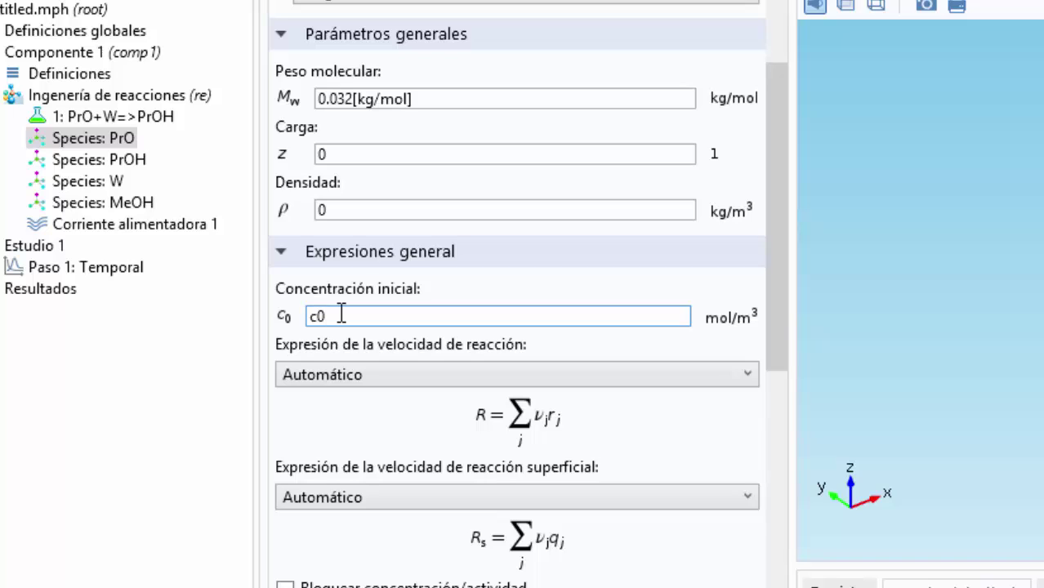
pyautogui.write('_pro')
# Replace the molar enthalpy (Entalpía molar) in the thermodynamic expressions of species PrOH with h_proh
pyautogui.click(79, 168)
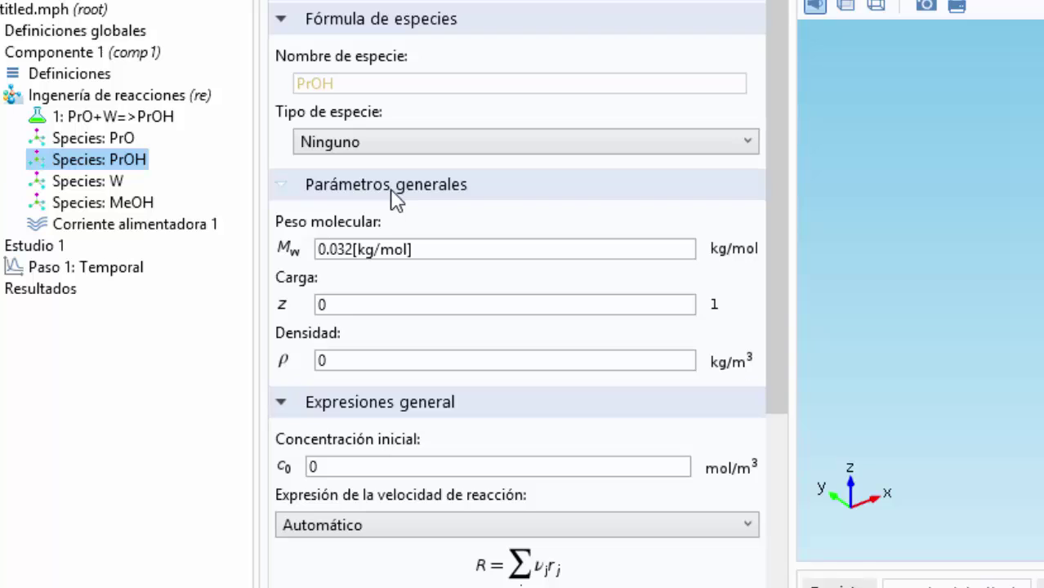
pyautogui.moveTo(770, 139); pyautogui.dragTo(784, 378)
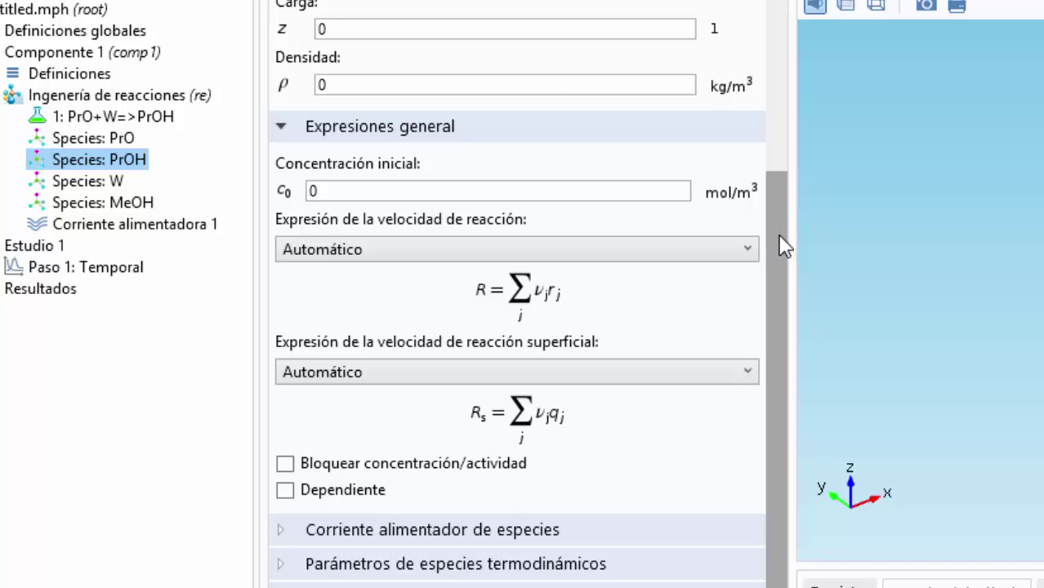
pyautogui.click(270, 568)
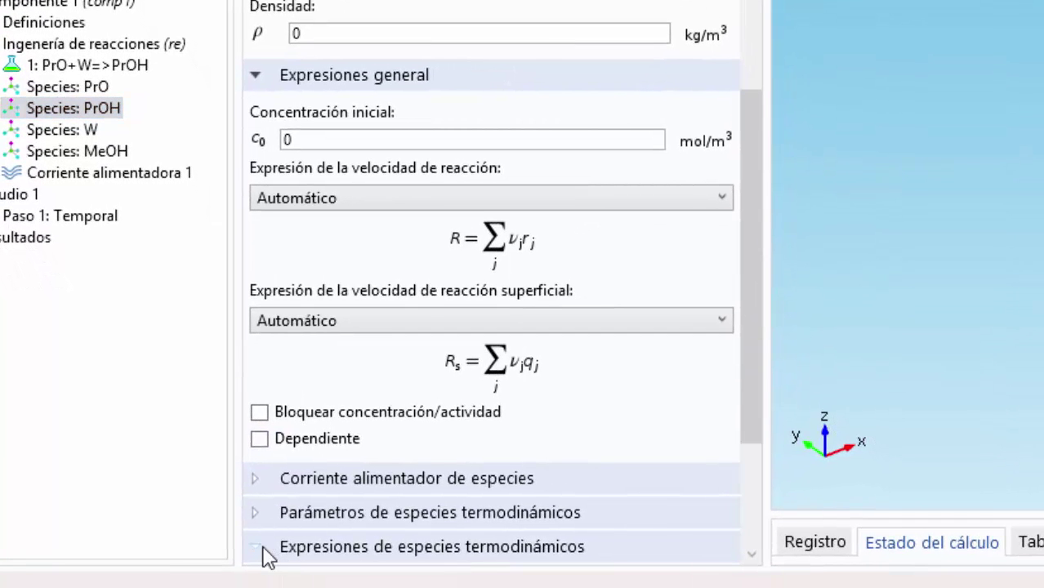
pyautogui.scroll(-3, 722, 380)
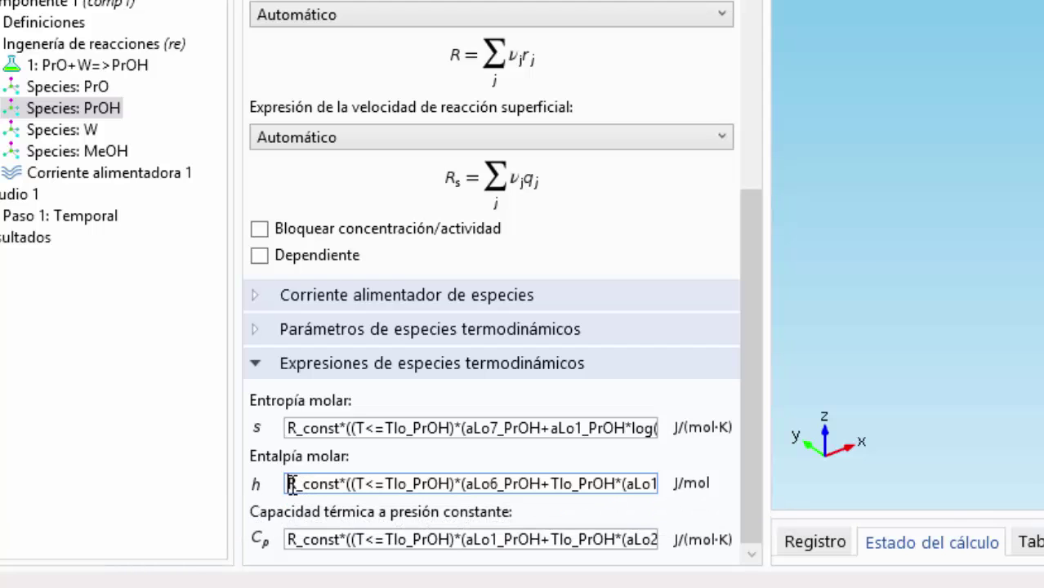
pyautogui.moveTo(289, 485); pyautogui.dragTo(1029, 490)
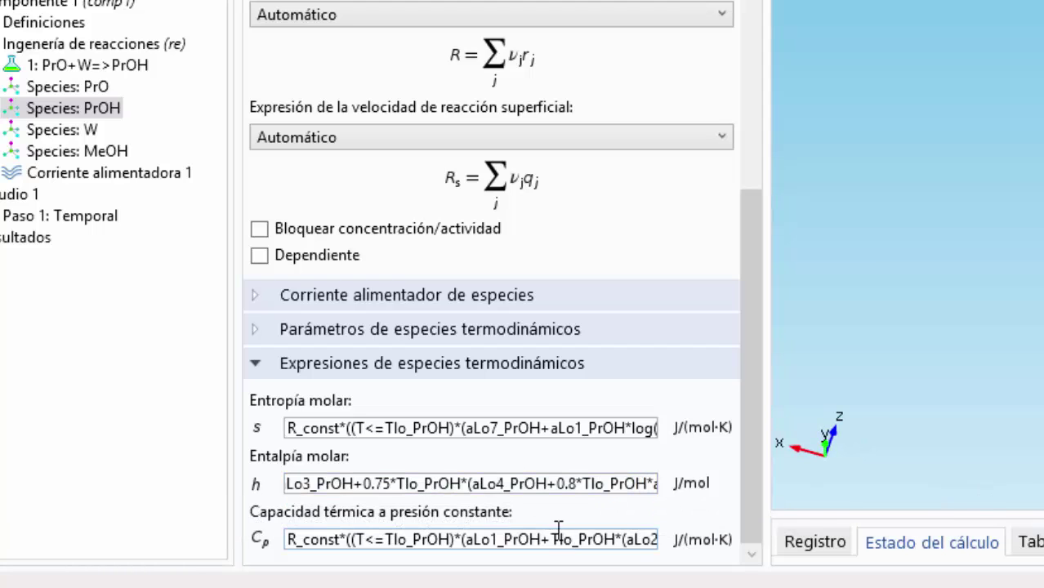
pyautogui.moveTo(290, 484); pyautogui.dragTo(723, 499)
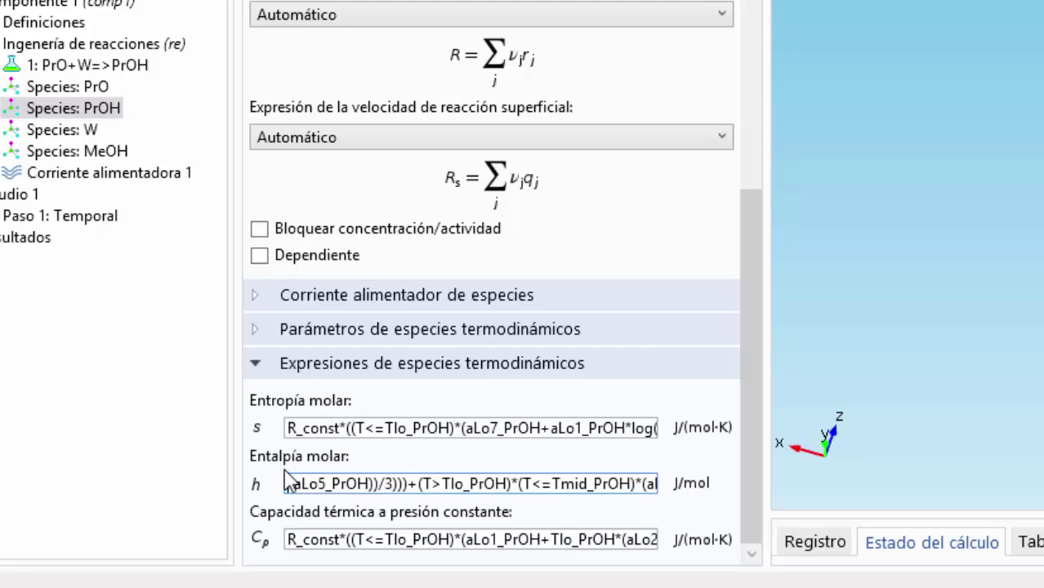
pyautogui.moveTo(293, 484); pyautogui.dragTo(844, 445)
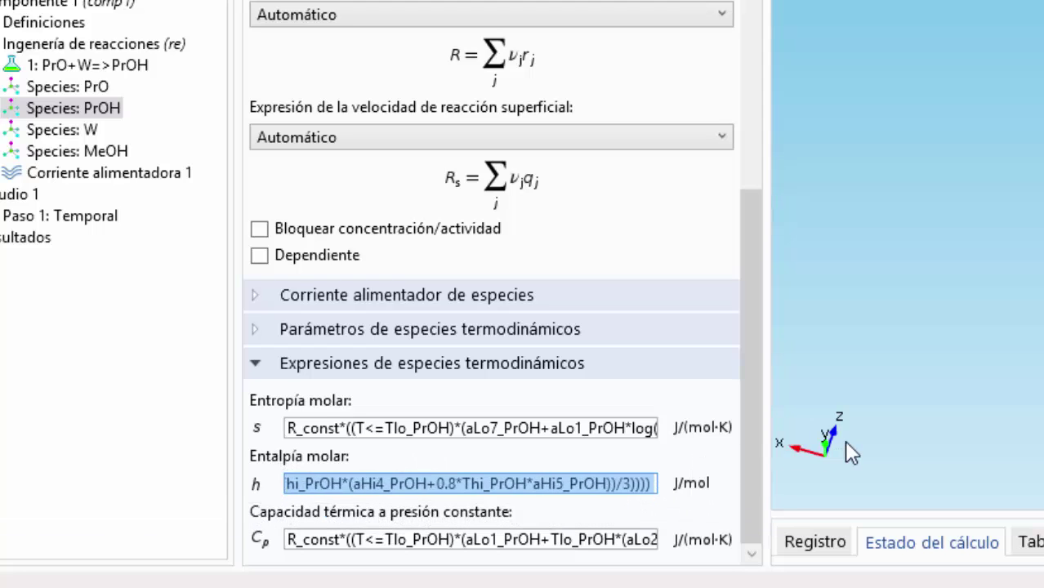
pyautogui.press('BackSpace')
pyautogui.write('h')
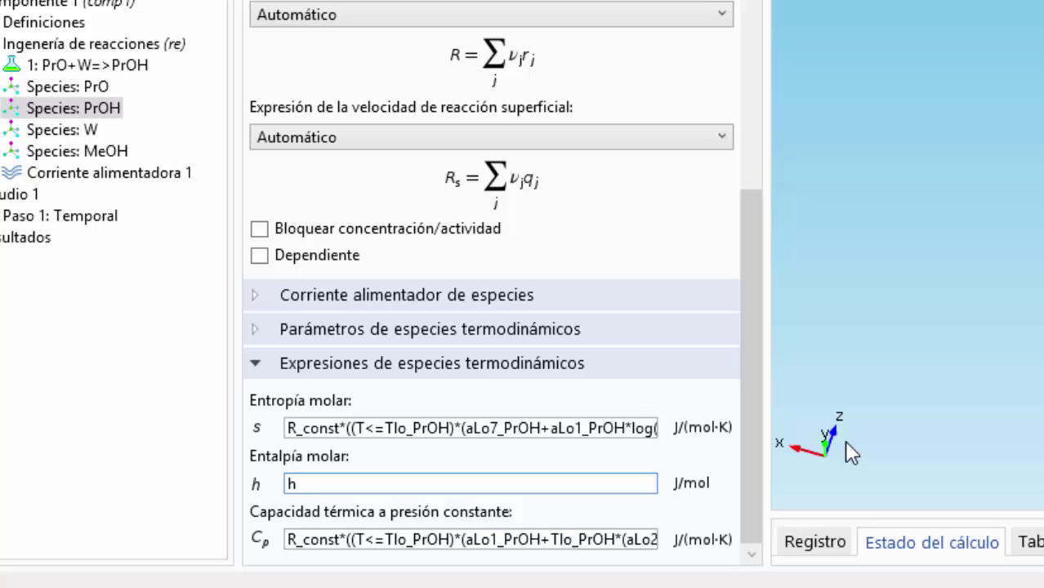
pyautogui.write('_prof')
pyautogui.press('BackSpace')
pyautogui.write('h')
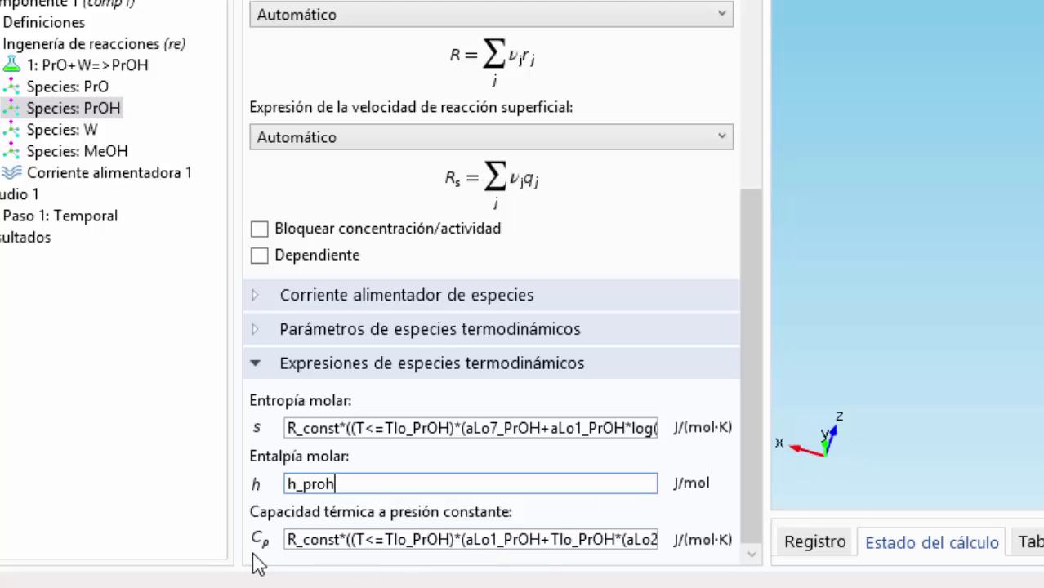
# Replace the heat capacity at constant pressure (Capacidad térmica a presión constante) of species PrOH with cp_proh
pyautogui.click(302, 537)
pyautogui.hotkey('ctrl', 'a')
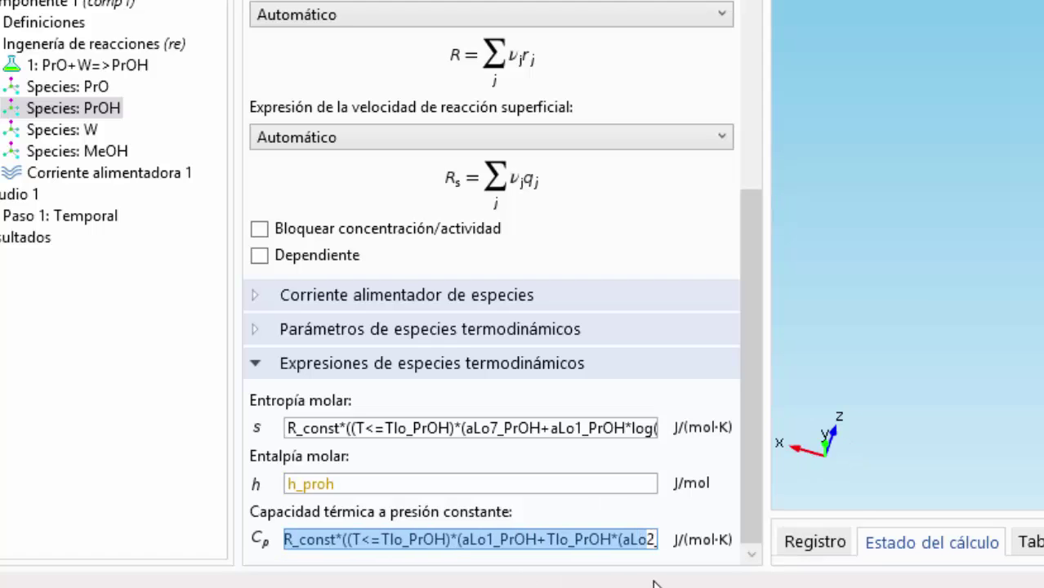
pyautogui.click(288, 541)
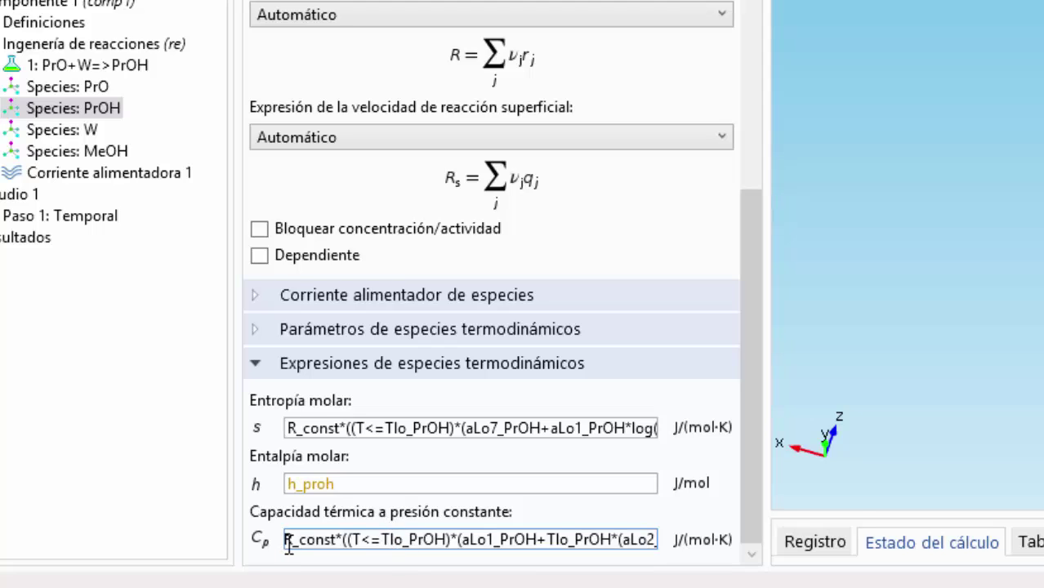
pyautogui.moveTo(288, 540); pyautogui.dragTo(853, 513)
pyautogui.press('Right')
pyautogui.press('Right')
pyautogui.press('Right')
pyautogui.press('Right')
pyautogui.press('Right')
pyautogui.press('Right')
pyautogui.press('Right')
pyautogui.press('Right')
pyautogui.press('Right')
pyautogui.press('Right')
pyautogui.press('Right')
pyautogui.press('Right')
pyautogui.press('Right')
pyautogui.press('Right')
pyautogui.press('Right')
pyautogui.press('Right')
pyautogui.press('Right')
pyautogui.press('Right')
pyautogui.press('Right')
pyautogui.press('Right')
pyautogui.press('Right')
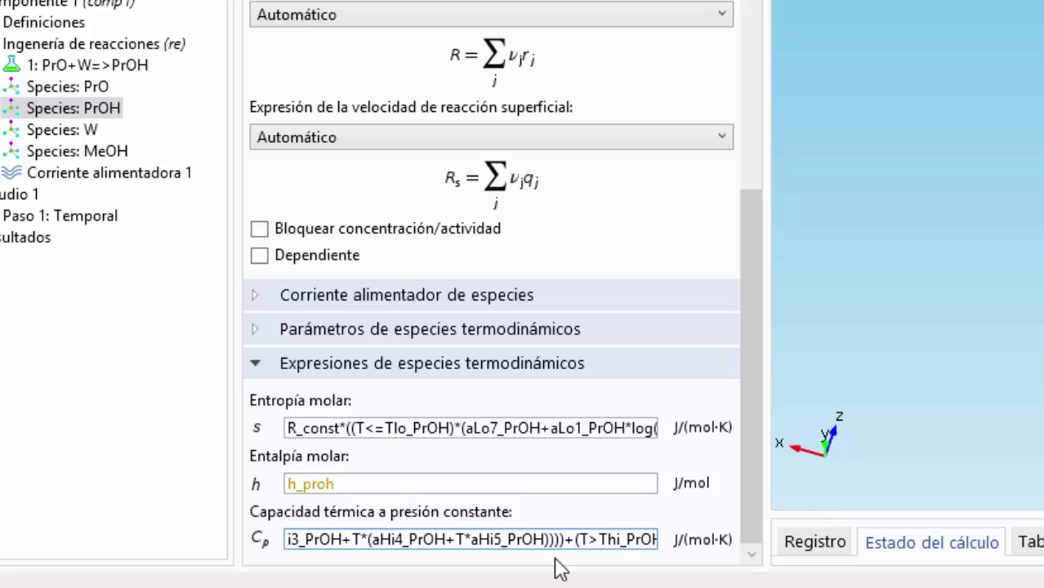
pyautogui.moveTo(354, 542); pyautogui.dragTo(782, 564)
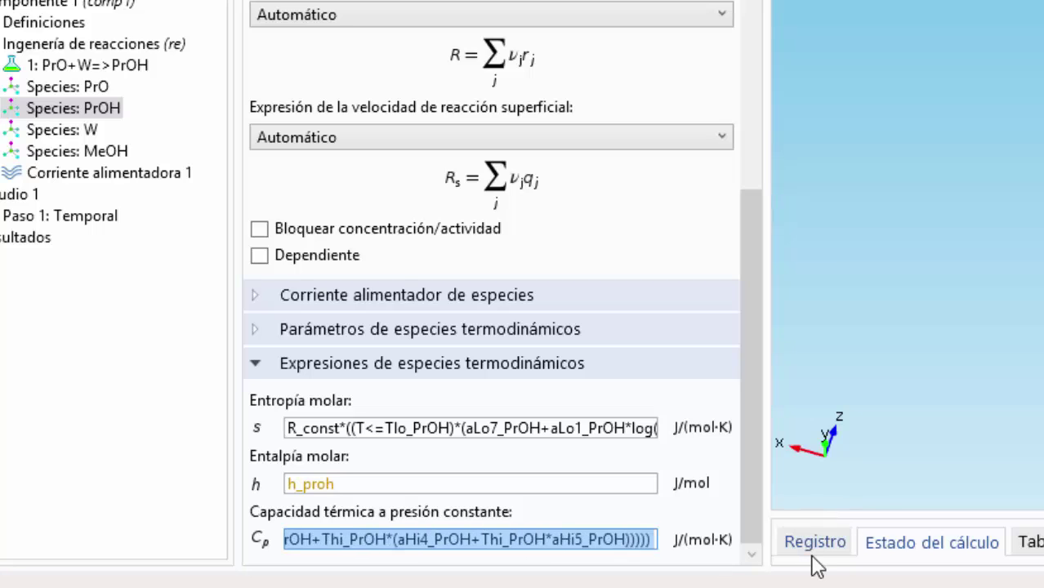
pyautogui.press('BackSpace')
pyautogui.hotkey('ctrl', 'a')
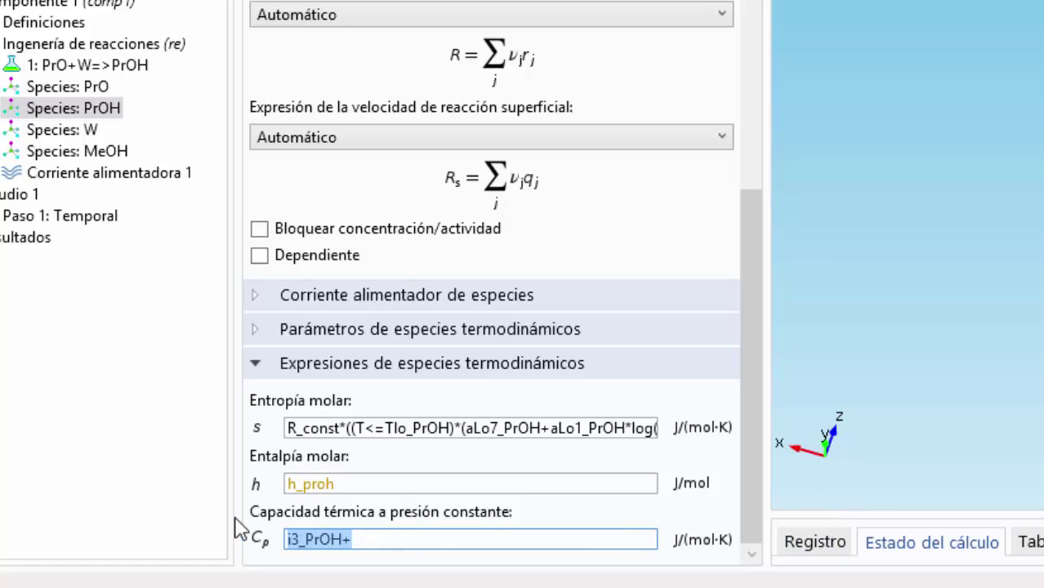
pyautogui.write('cp_')
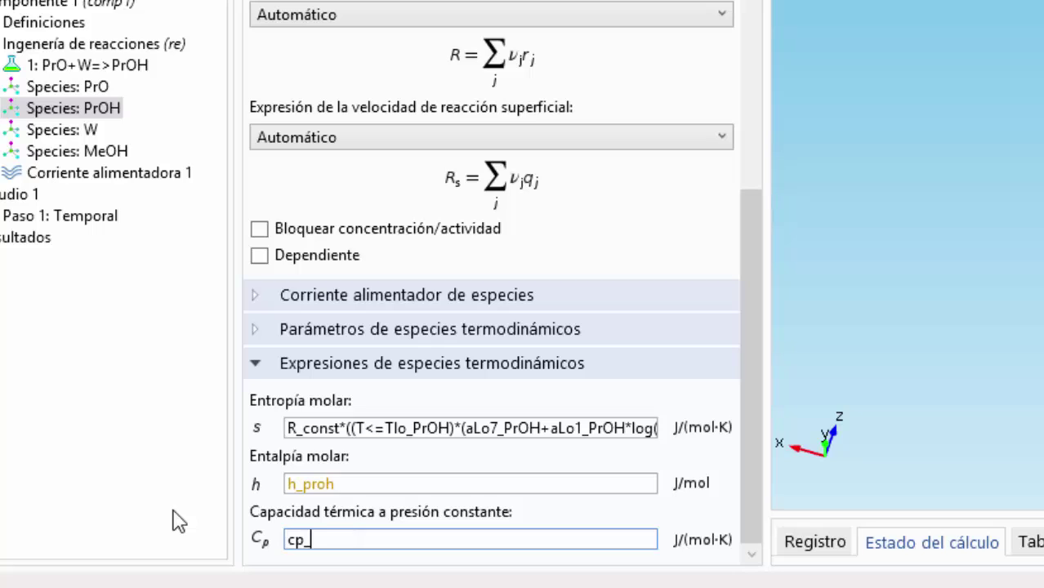
pyautogui.write('proh')
# Set the initial concentration (Concentración inicial) of species W to 55273 mol/m³
pyautogui.click(86, 132)
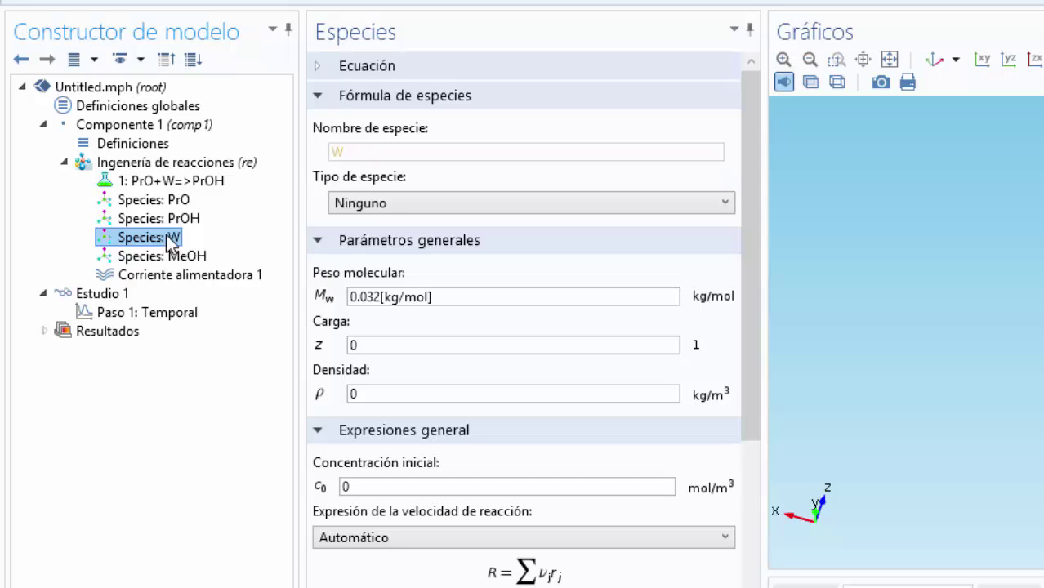
pyautogui.click(411, 477)
pyautogui.click(428, 487)
pyautogui.press('BackSpace')
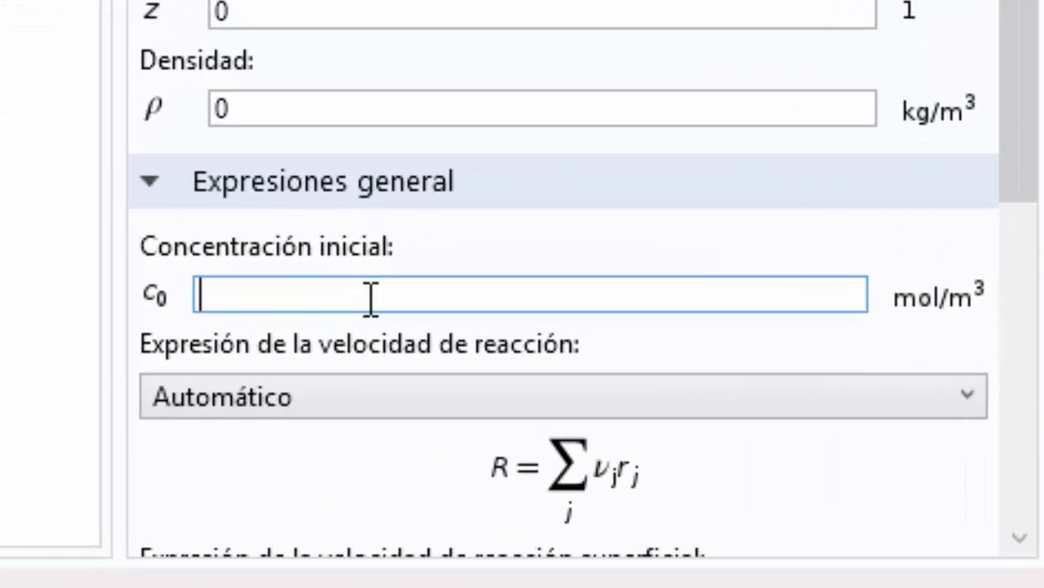
pyautogui.write('55')
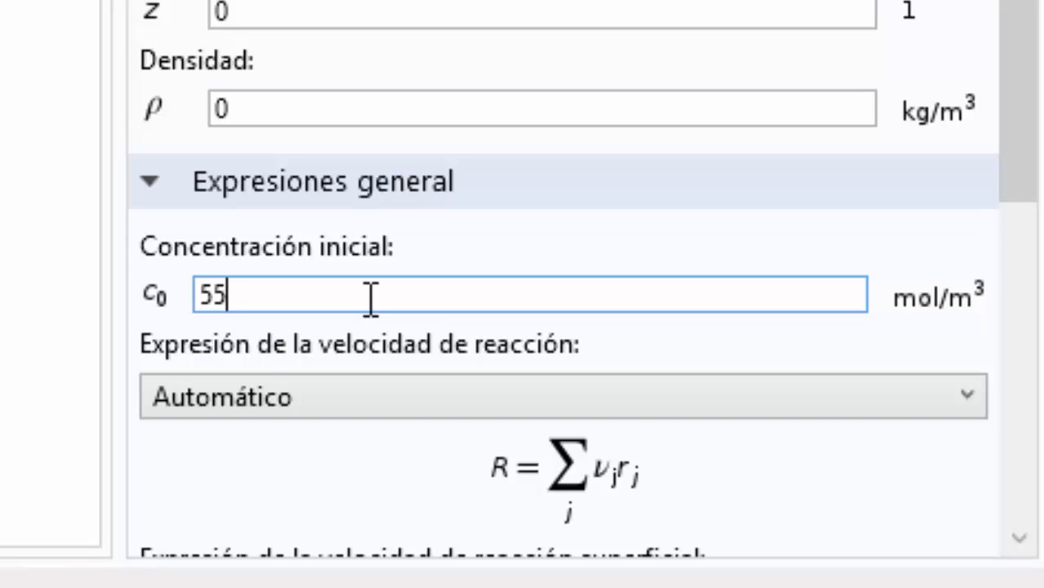
pyautogui.write('273')
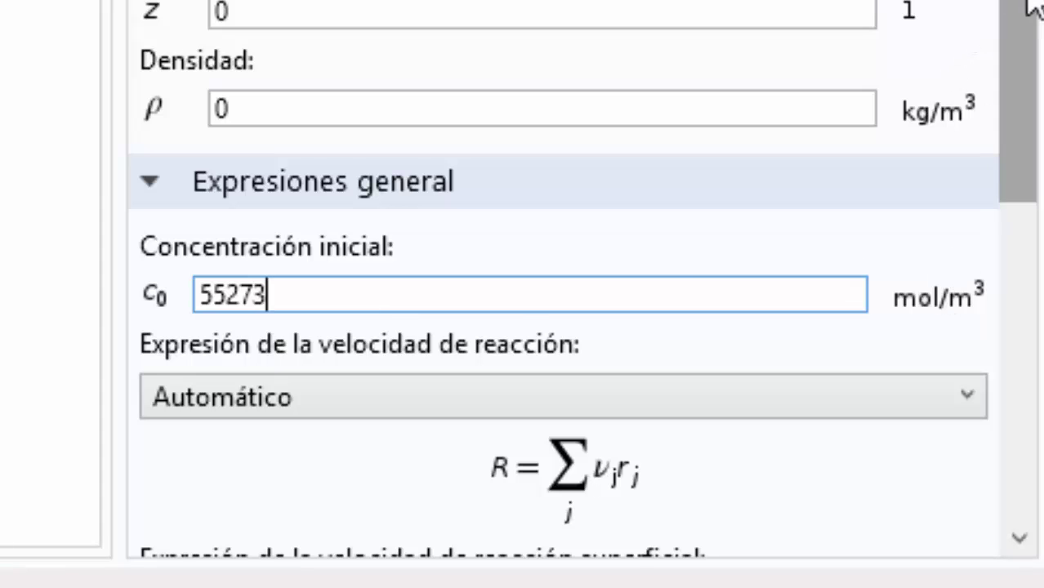
# Assign species W to Corriente alimentadora 1 with a feed concentration of 36291 mol/m³
pyautogui.scroll(-5, 1013, 17)
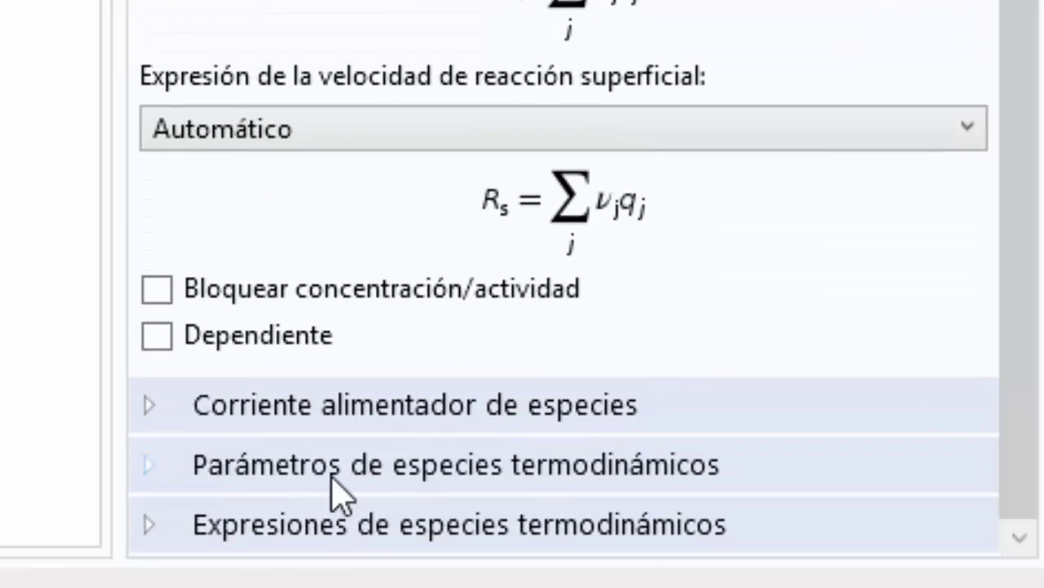
pyautogui.click(160, 412)
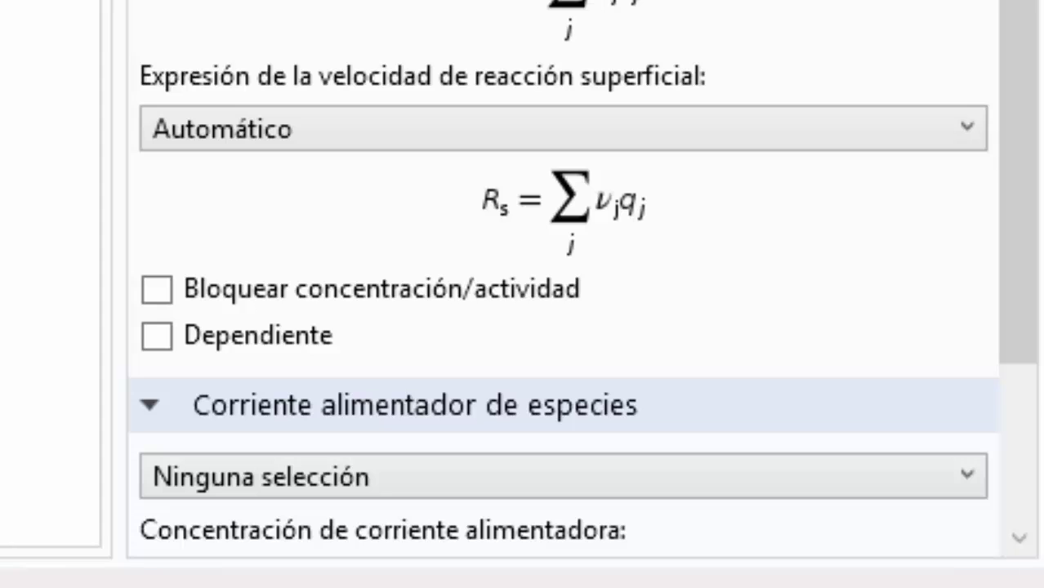
pyautogui.scroll(-3, 1021, 100)
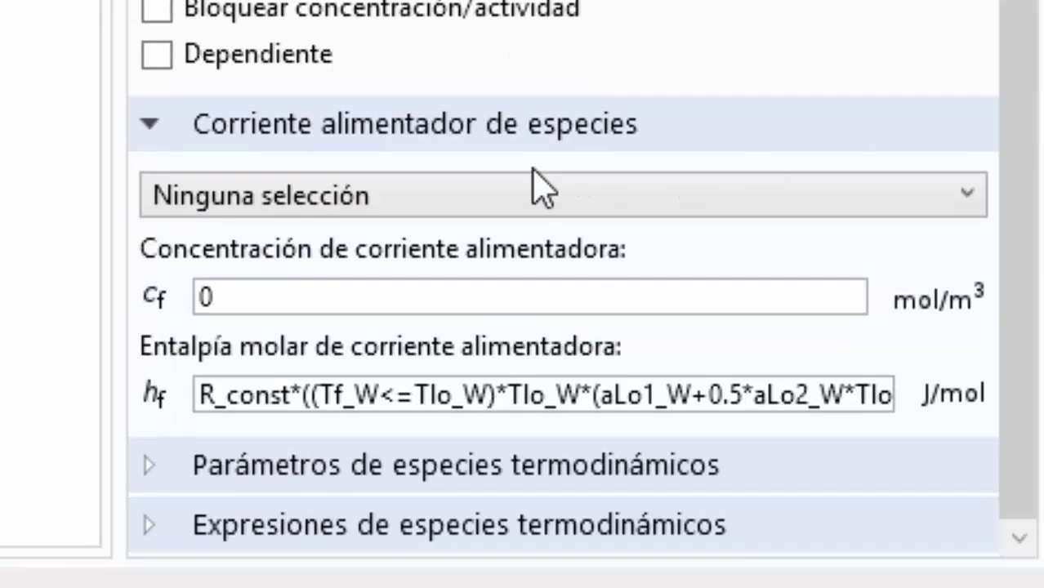
pyautogui.click(508, 184)
pyautogui.click(333, 296)
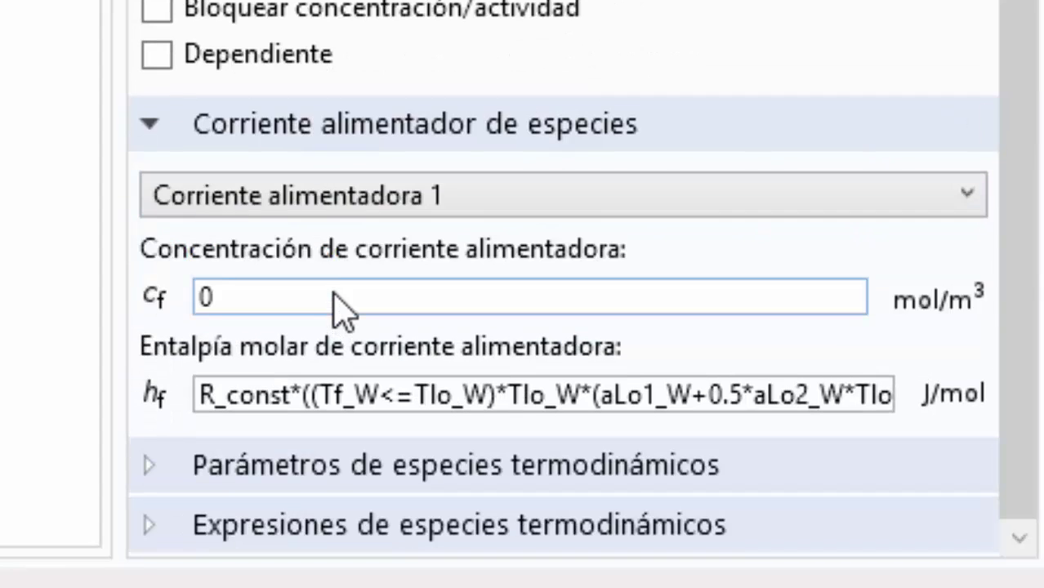
pyautogui.click(340, 295)
pyautogui.press('BackSpace')
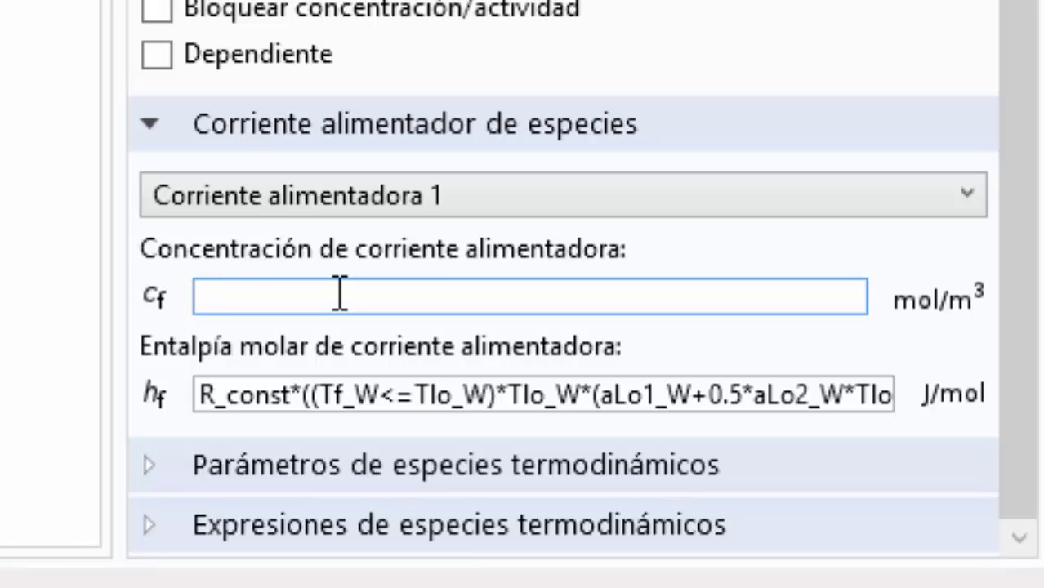
pyautogui.write('36')
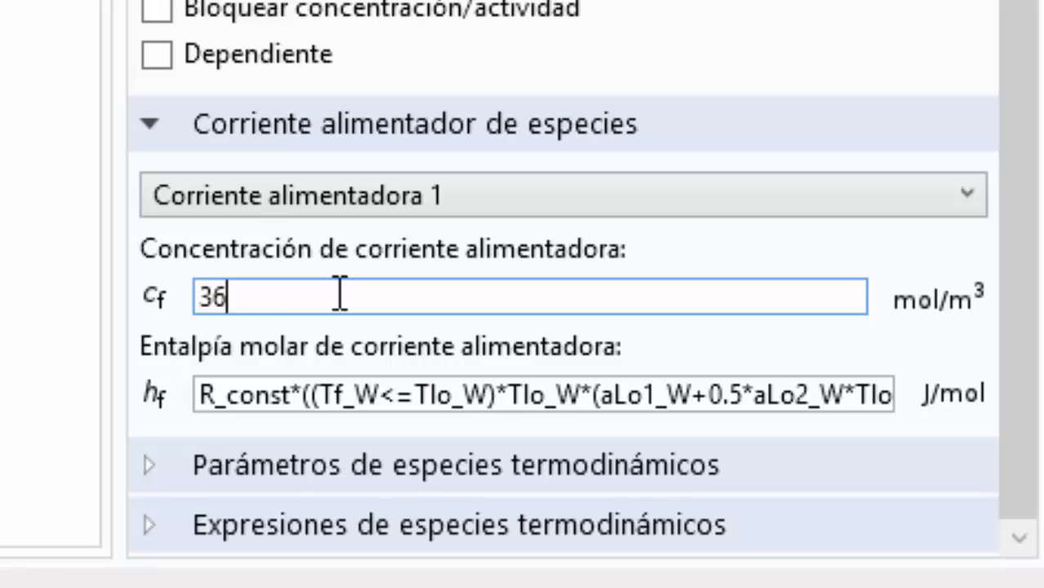
pyautogui.write('291')
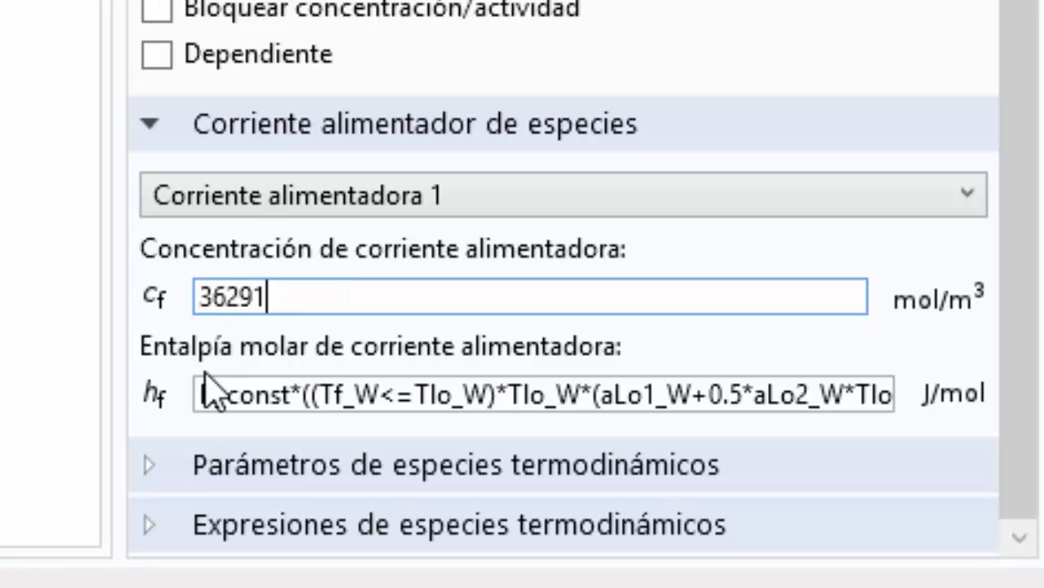
# Replace the feed stream molar enthalpy (Entalpía molar de corriente alimentadora) of species W with hf_w
pyautogui.click(210, 380)
pyautogui.moveTo(216, 380); pyautogui.dragTo(1016, 355)
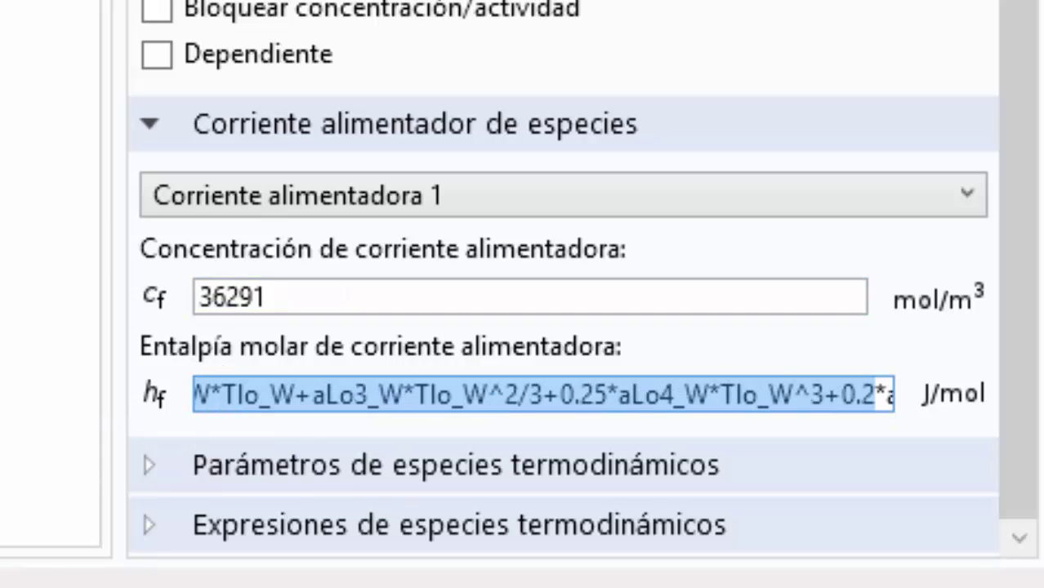
pyautogui.press('Right')
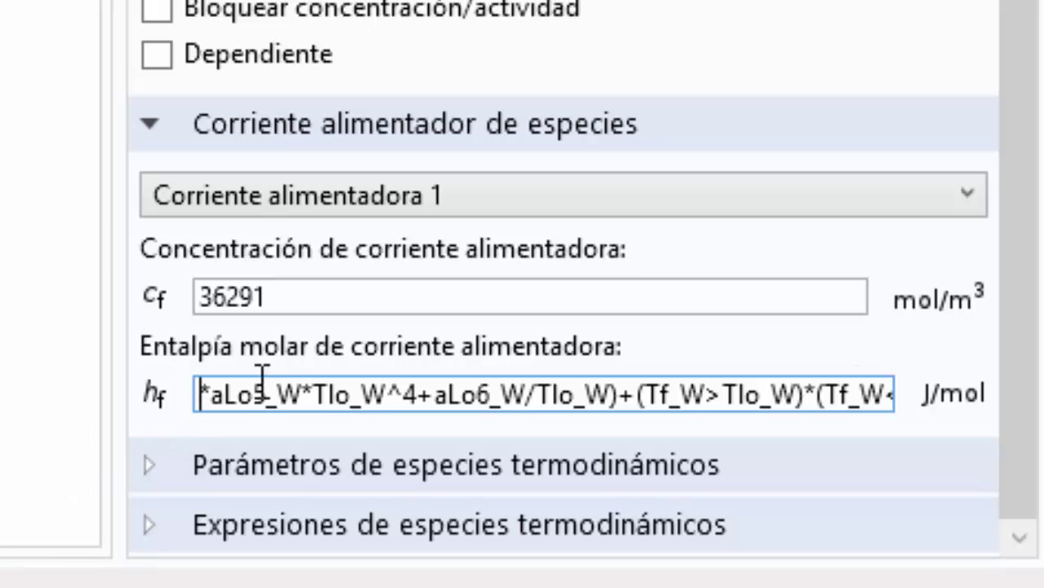
pyautogui.moveTo(204, 396); pyautogui.dragTo(1011, 433)
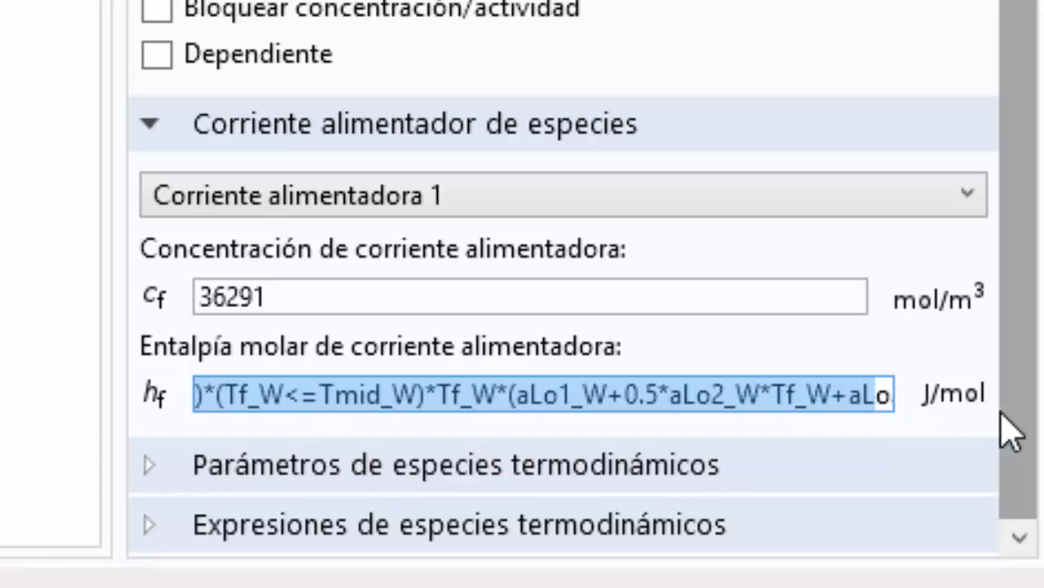
pyautogui.press('End')
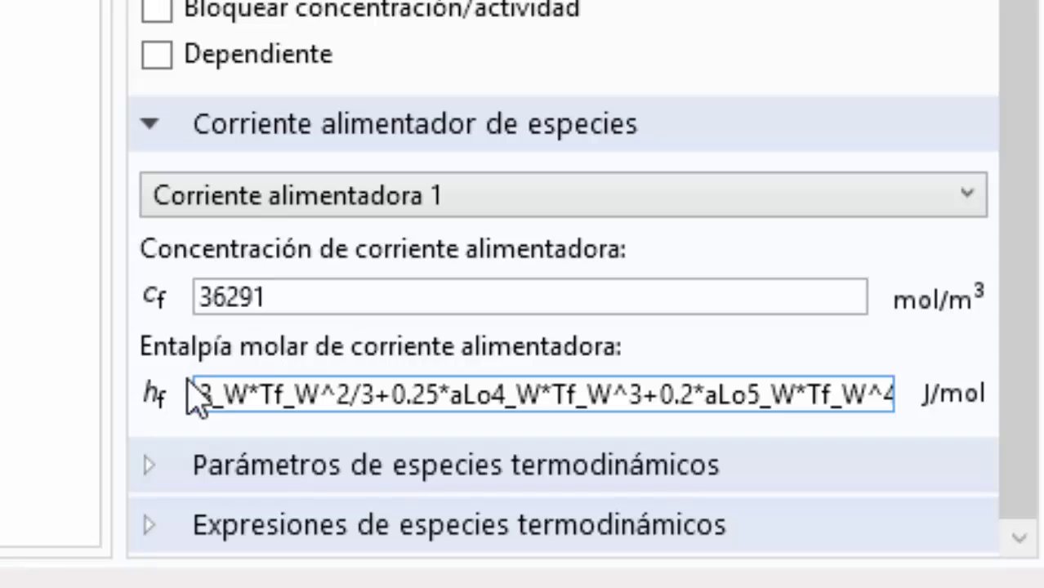
pyautogui.moveTo(205, 392); pyautogui.dragTo(1042, 415)
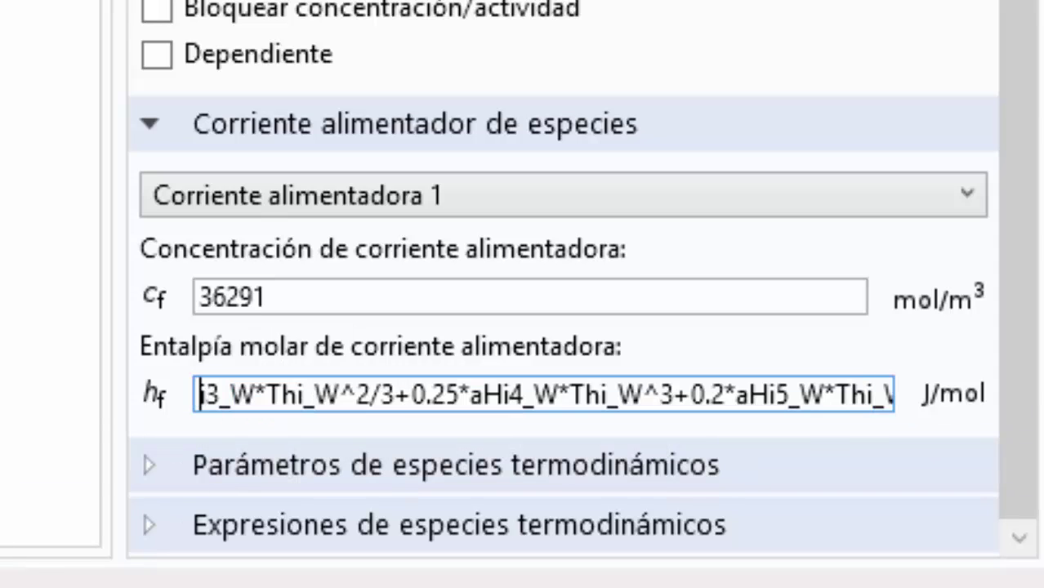
pyautogui.moveTo(203, 394); pyautogui.dragTo(570, 395)
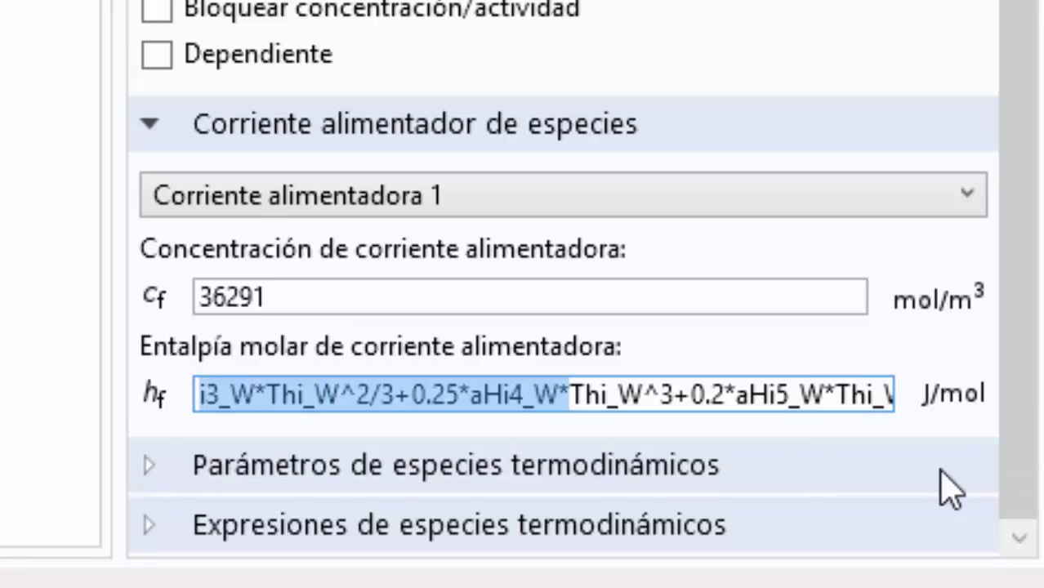
pyautogui.hotkey('ctrl', 'a')
pyautogui.press('BackSpace')
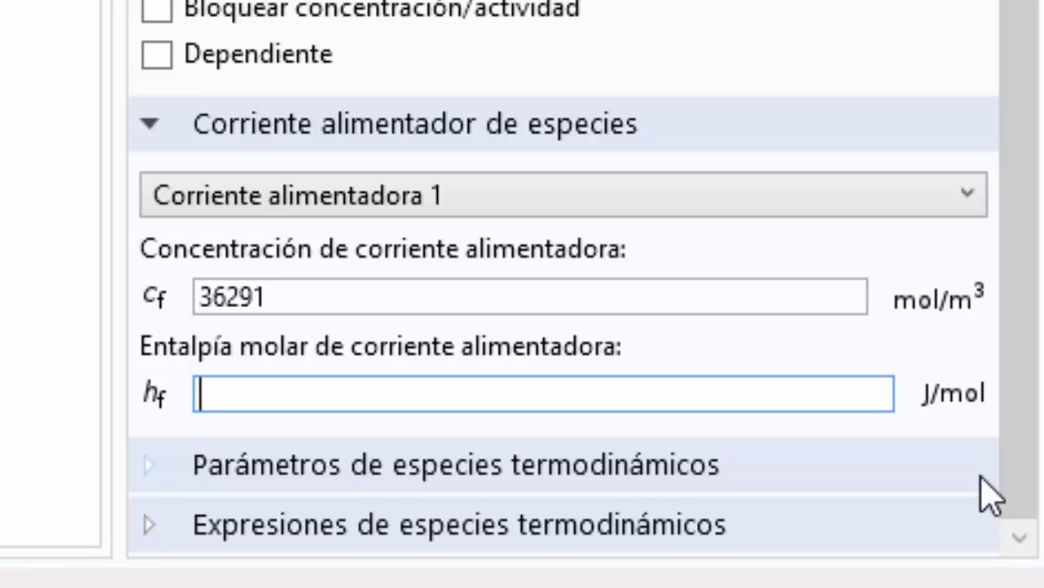
pyautogui.write('hf_')
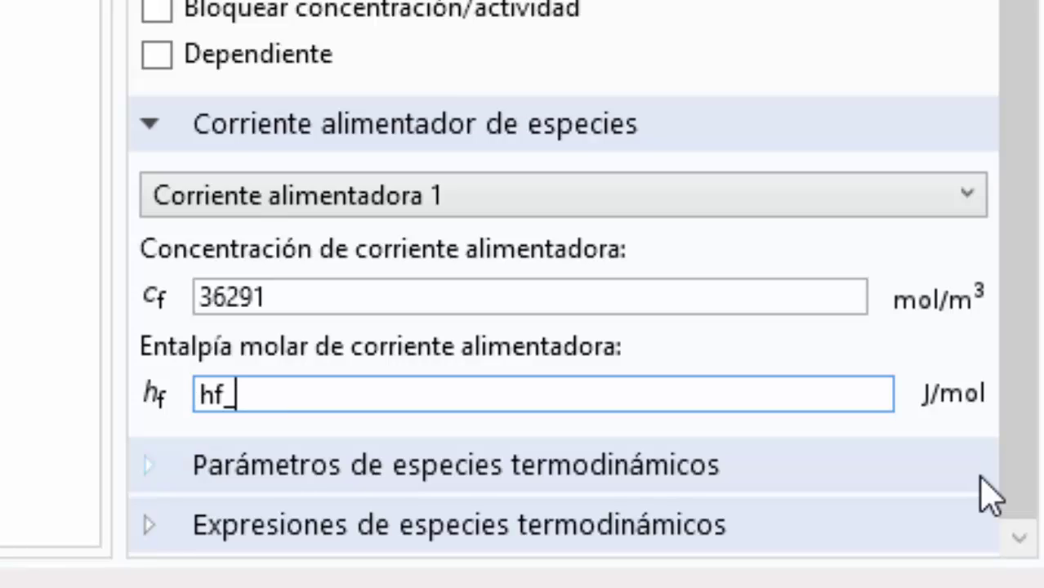
pyautogui.write('h')
pyautogui.press('BackSpace')
pyautogui.write('w')
# Replace the molar enthalpy (Entalpía molar) in the thermodynamic expressions of species W with h_w
pyautogui.click(148, 541)
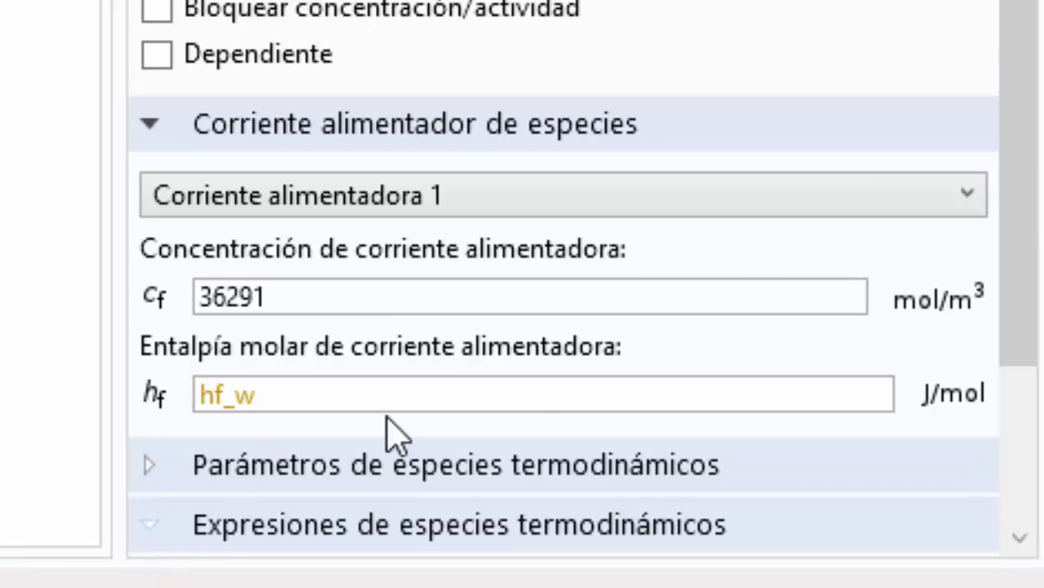
pyautogui.moveTo(1013, 16); pyautogui.dragTo(1033, 269)
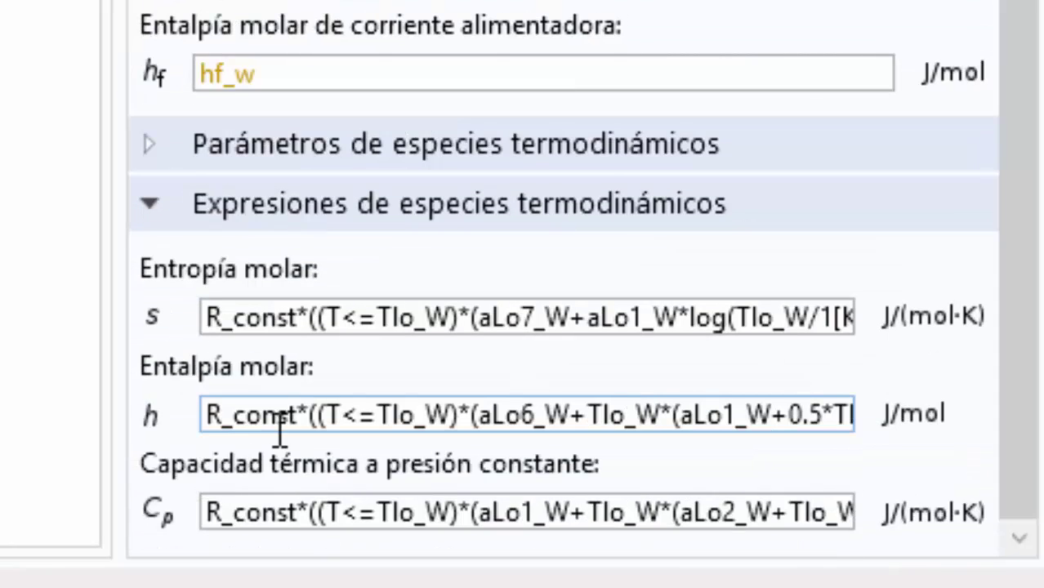
pyautogui.click(211, 419)
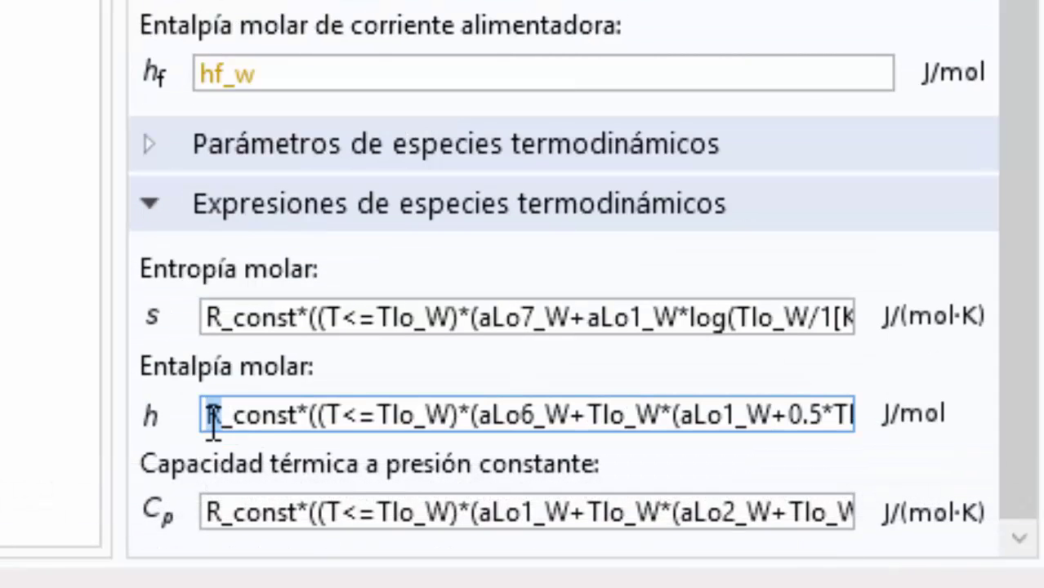
pyautogui.moveTo(244, 417); pyautogui.dragTo(215, 418)
pyautogui.click(210, 417)
pyautogui.moveTo(212, 417); pyautogui.dragTo(545, 417)
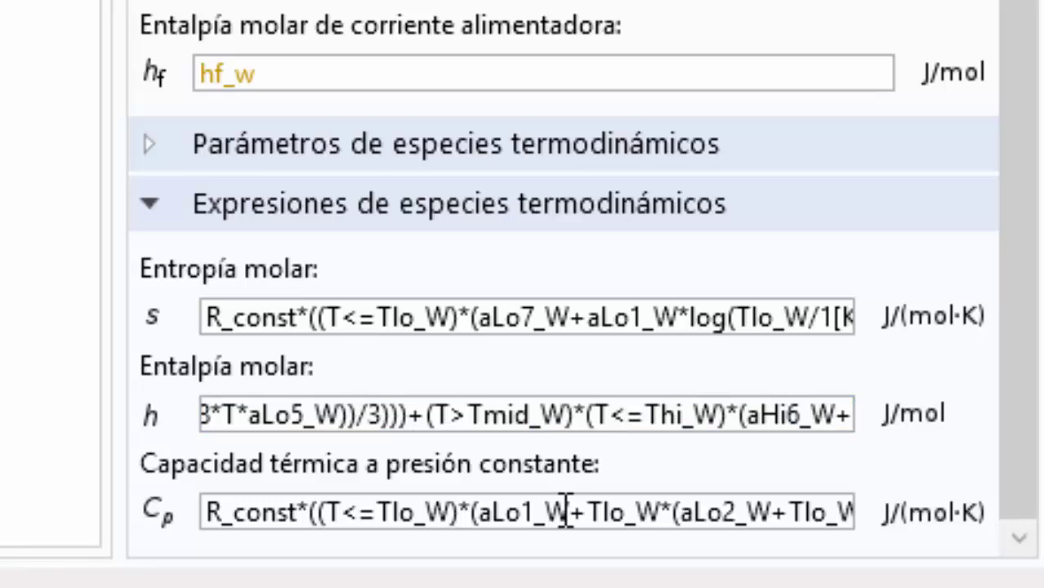
pyautogui.tripleClick(310, 416)
pyautogui.moveTo(310, 417); pyautogui.dragTo(915, 426)
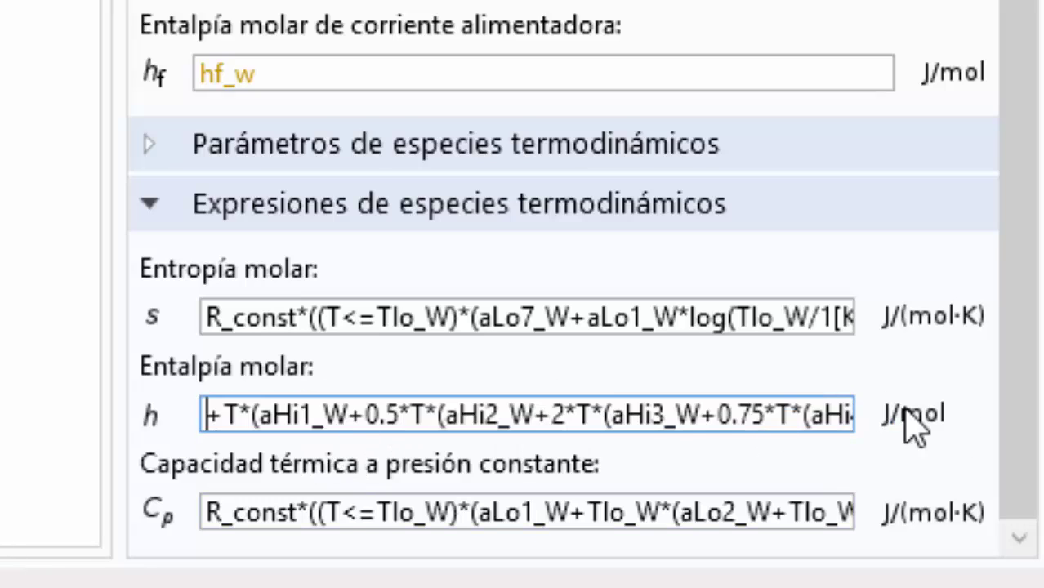
pyautogui.moveTo(209, 417); pyautogui.dragTo(1040, 441)
pyautogui.write('+T')
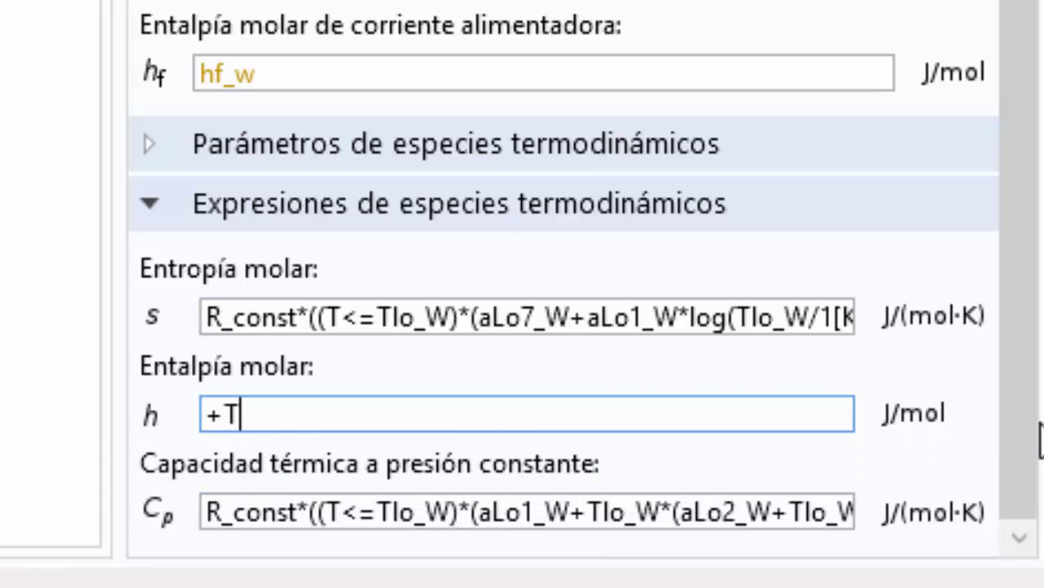
pyautogui.tripleClick(268, 412)
pyautogui.write('h_w')
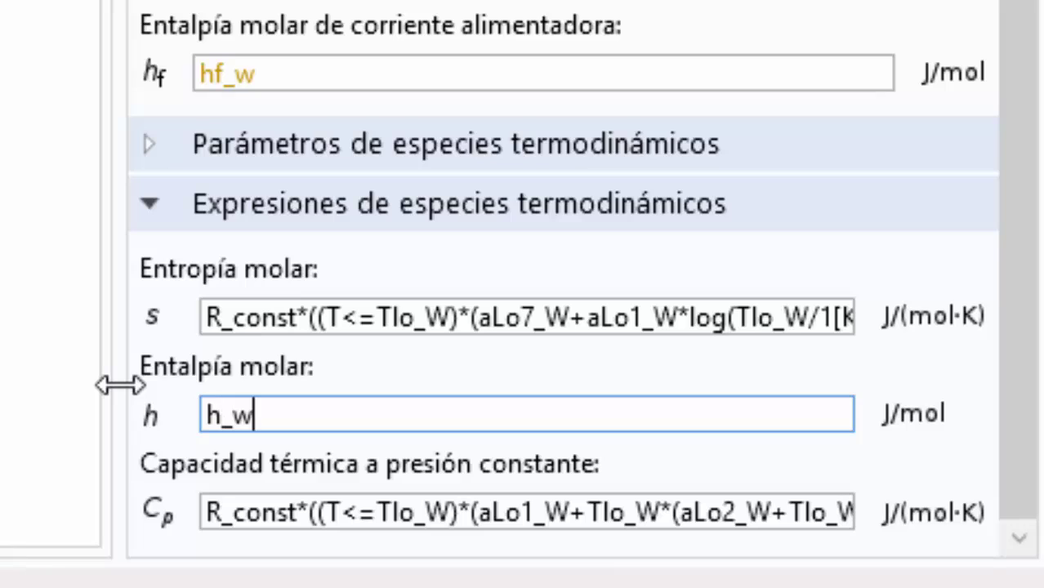
# Replace the heat capacity at constant pressure (Capacidad térmica a presión constante) of species W with cp_w
pyautogui.click(208, 515)
pyautogui.tripleClick(208, 515)
pyautogui.write('c')
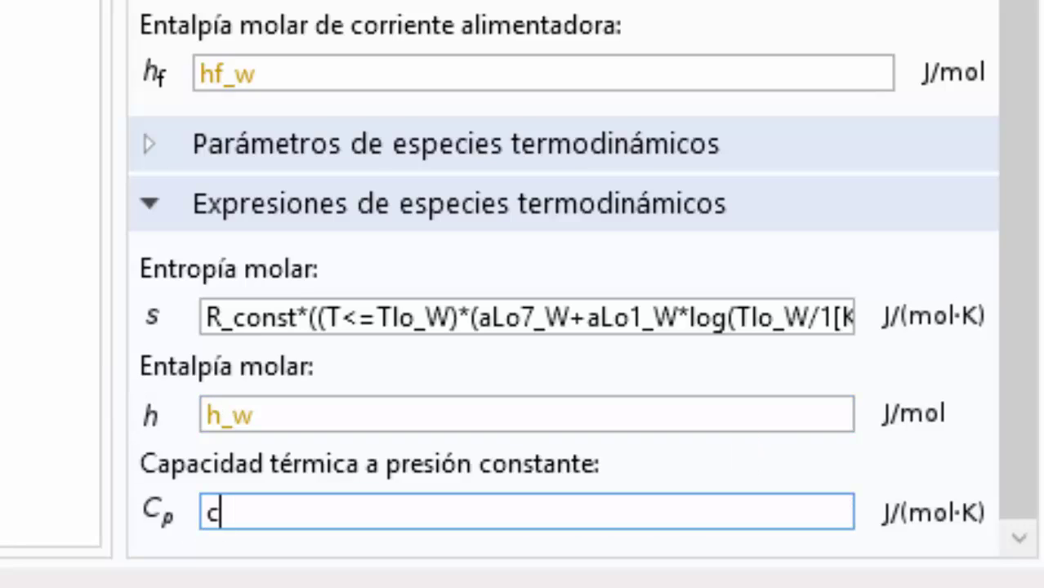
pyautogui.write('p_w')
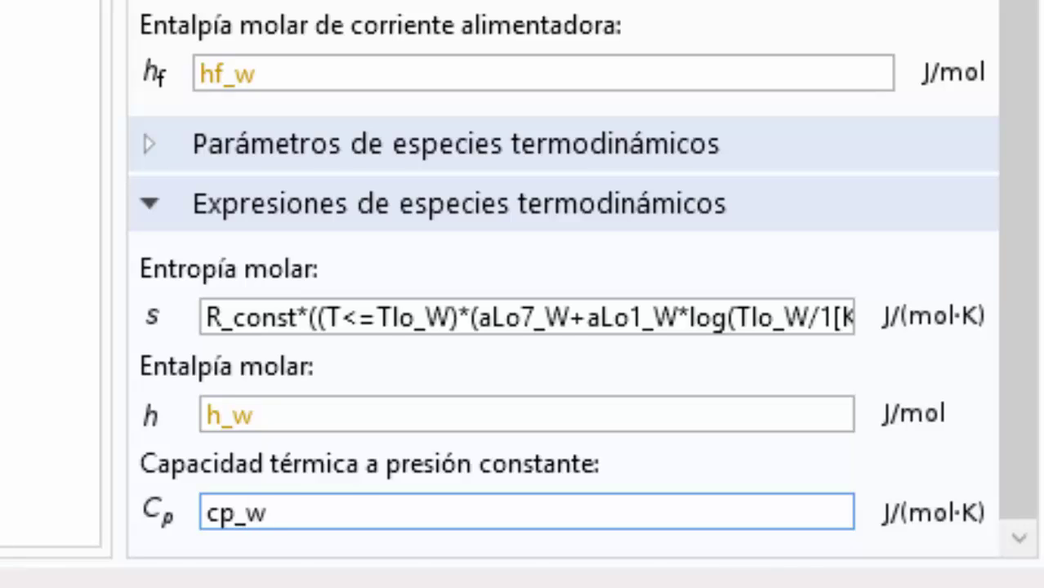
pyautogui.press('Return')
# Assign species MeOH to Corriente alimentadora 1 with a feed concentration of 3629 mol/m³
pyautogui.scroll(-5, 159, 102)
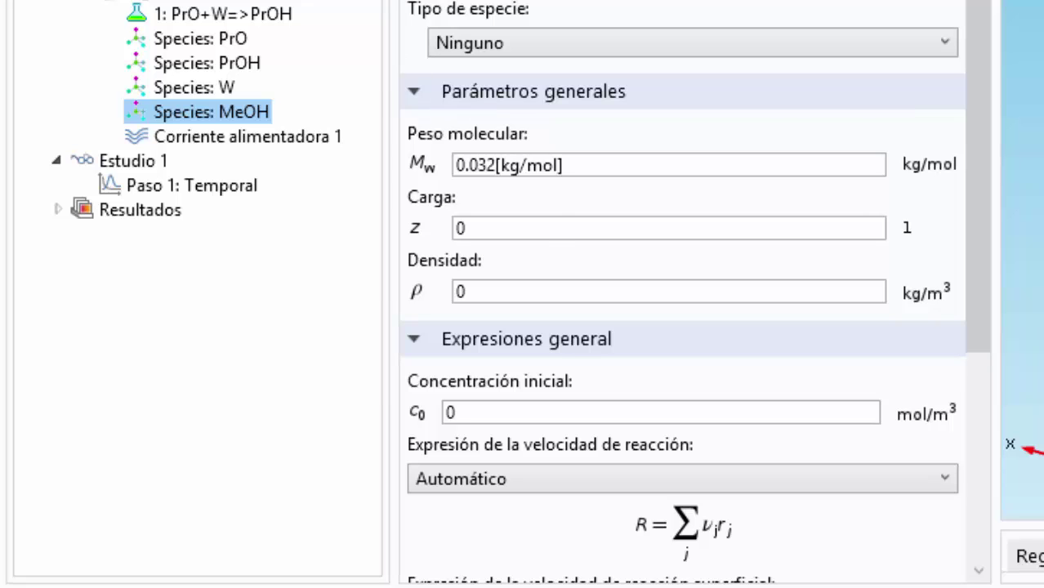
pyautogui.scroll(-1, 984, 131)
pyautogui.scroll(-5, 983, 123)
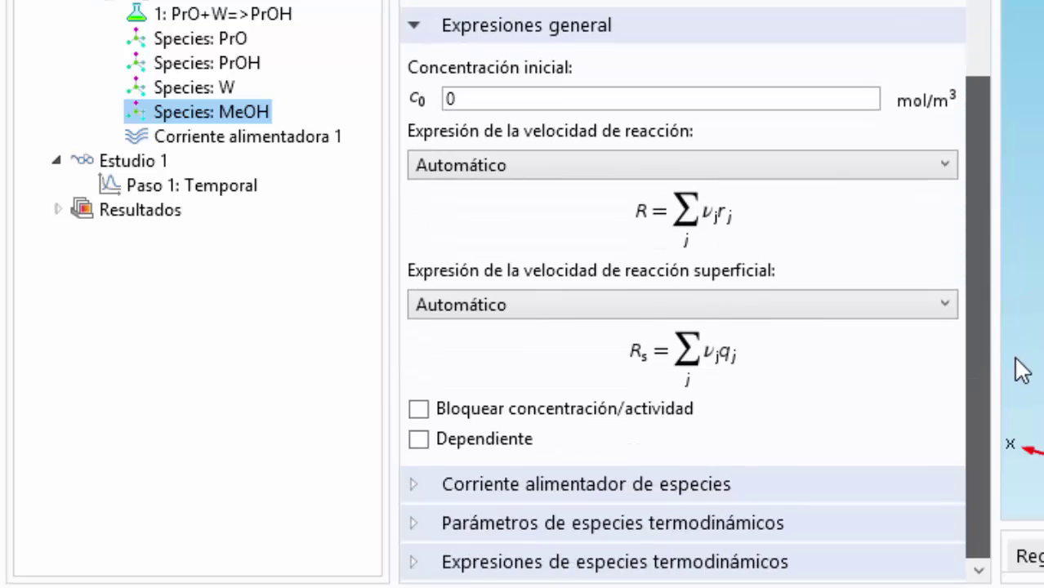
pyautogui.click(434, 495)
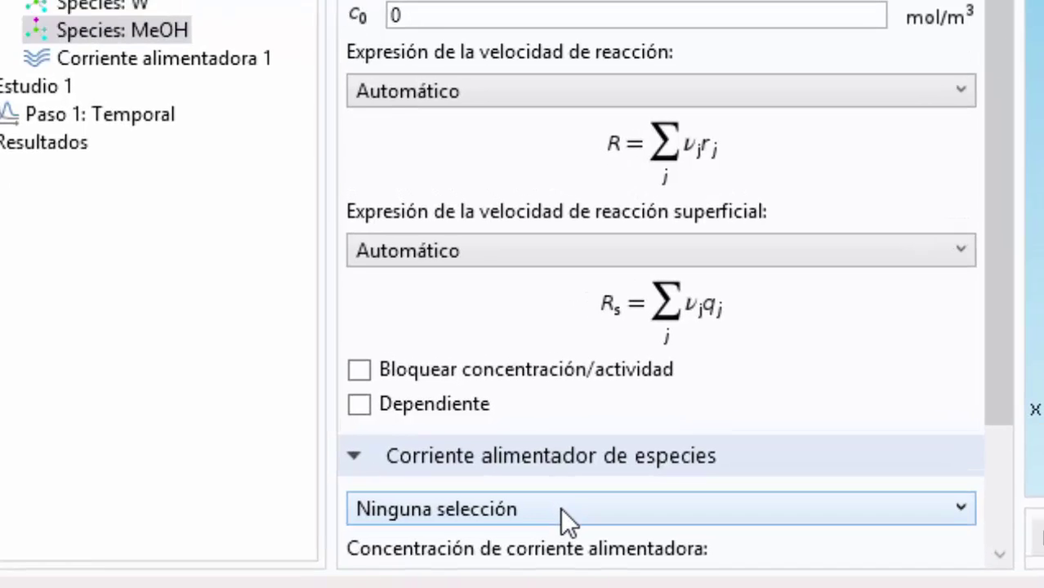
pyautogui.click(582, 535)
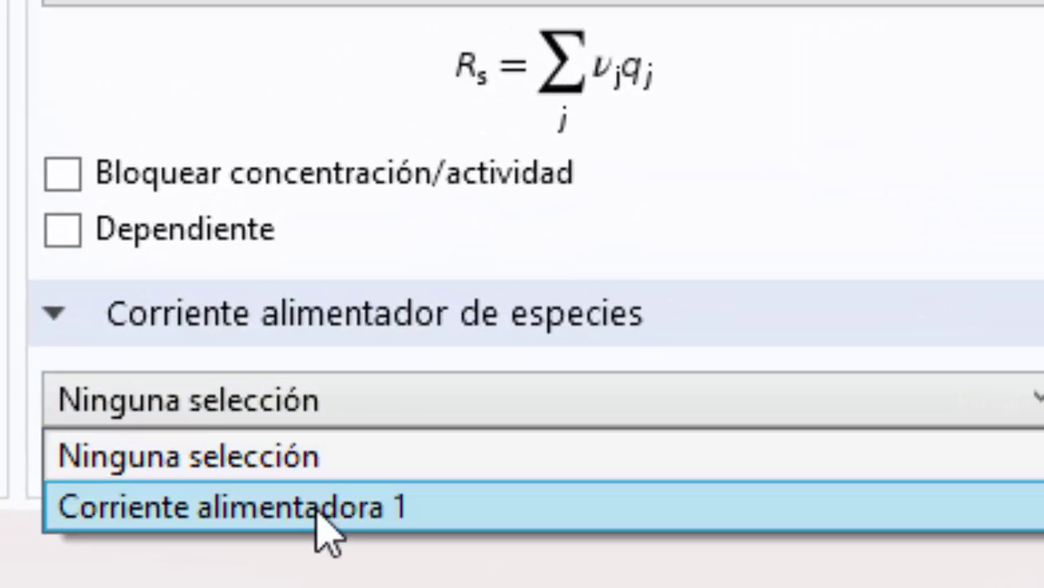
pyautogui.click(397, 535)
pyautogui.scroll(-4, 83, 298)
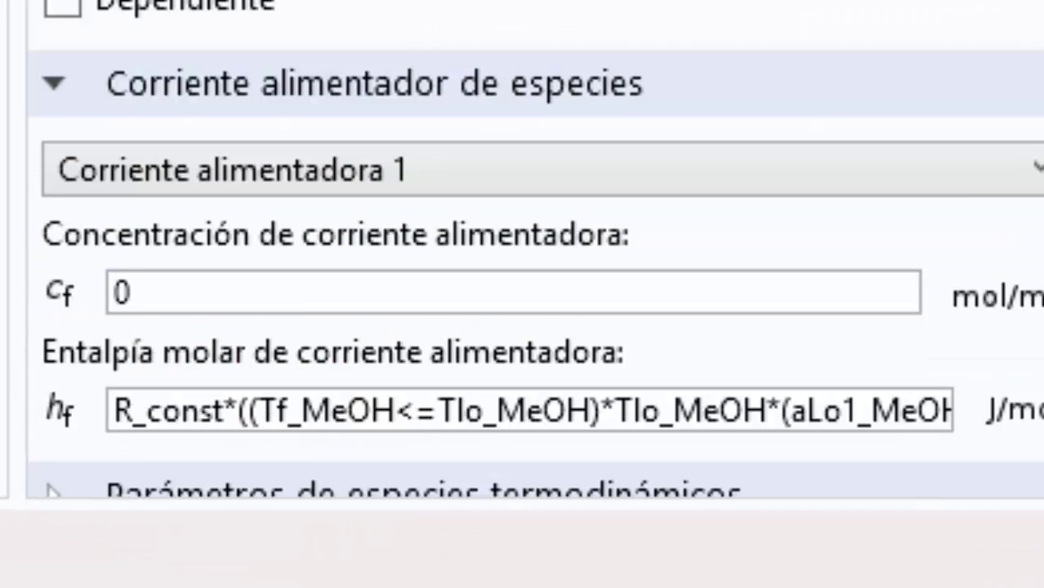
pyautogui.click(337, 176)
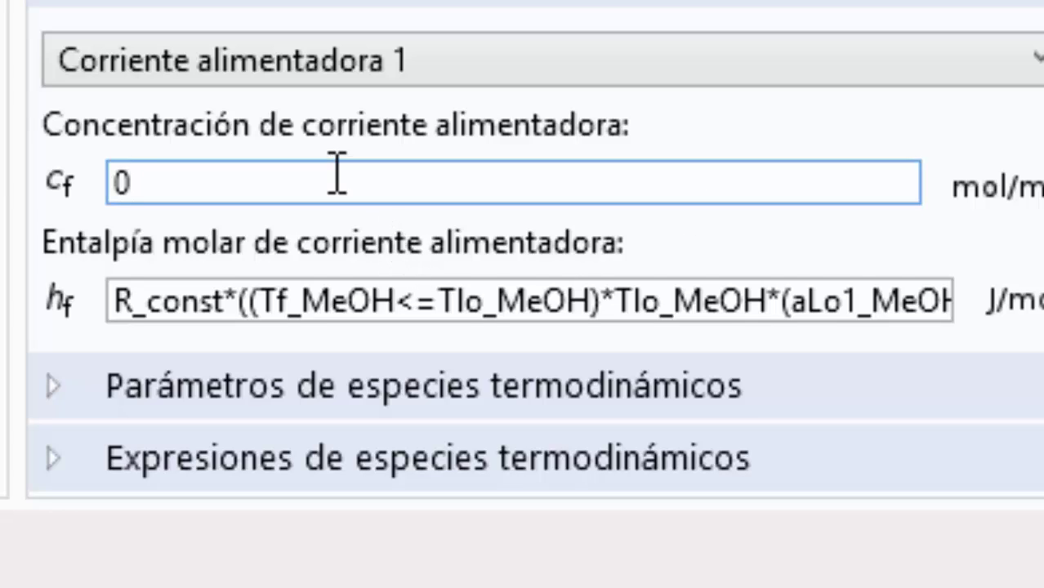
pyautogui.press('BackSpace')
pyautogui.write('3629')
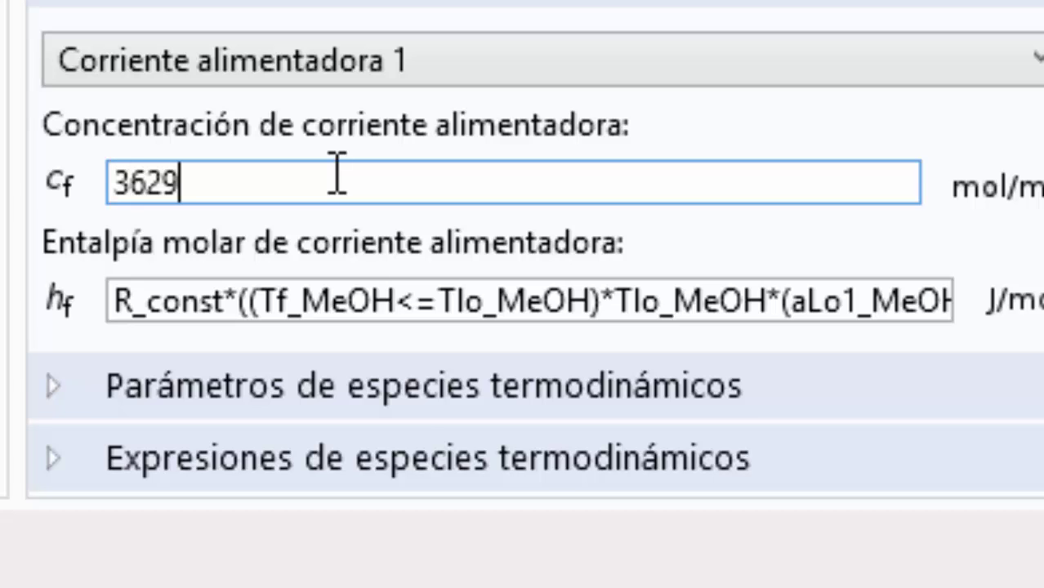
# Replace the feed stream molar enthalpy (Entalpía molar de corriente alimentadora) of species MeOH with hf_meoh
pyautogui.moveTo(123, 304); pyautogui.dragTo(1038, 302)
pyautogui.press('BackSpace')
pyautogui.write('h')
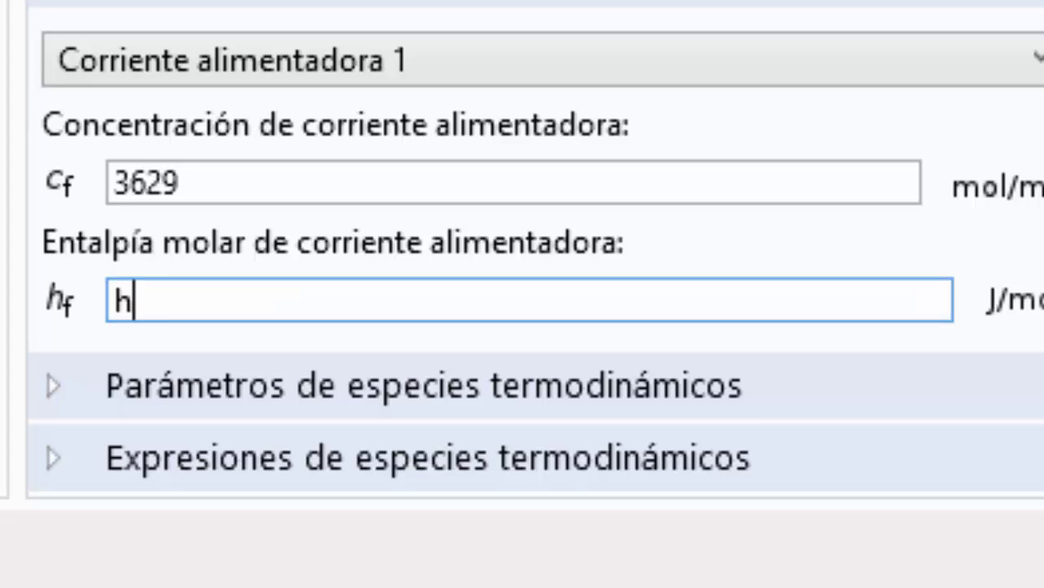
pyautogui.write('f_meoh')
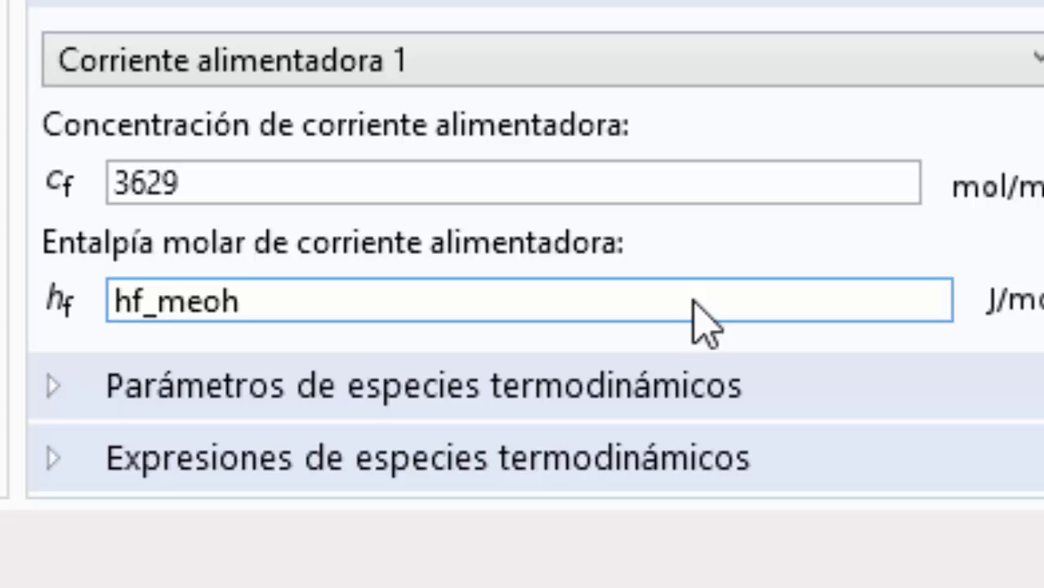
# Replace the molar enthalpy (Entalpía molar) in the thermodynamic expressions of species MeOH with h_meoh
pyautogui.click(56, 460)
pyautogui.click(54, 460)
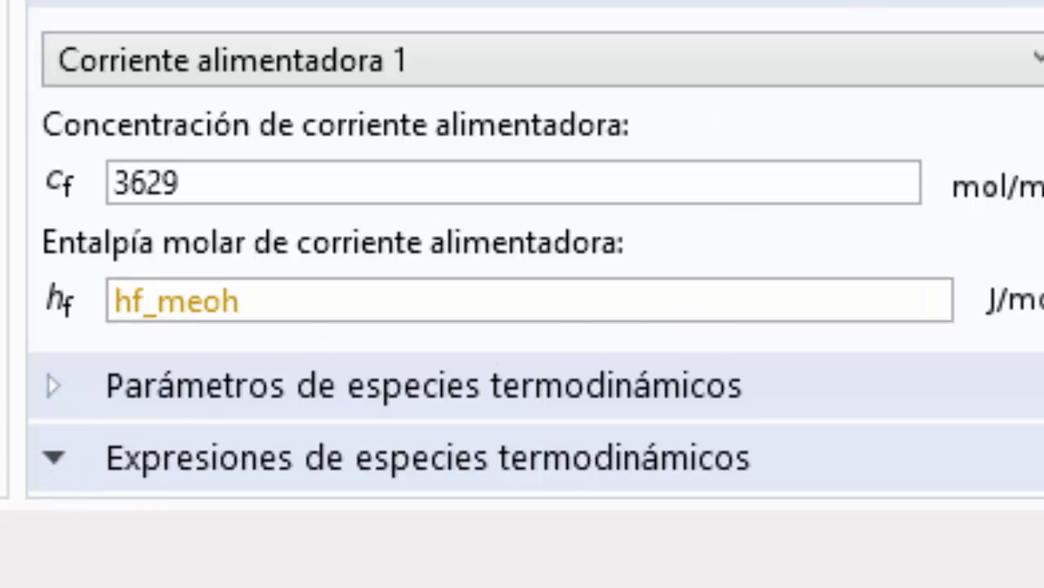
pyautogui.scroll(-5, 1004, 249)
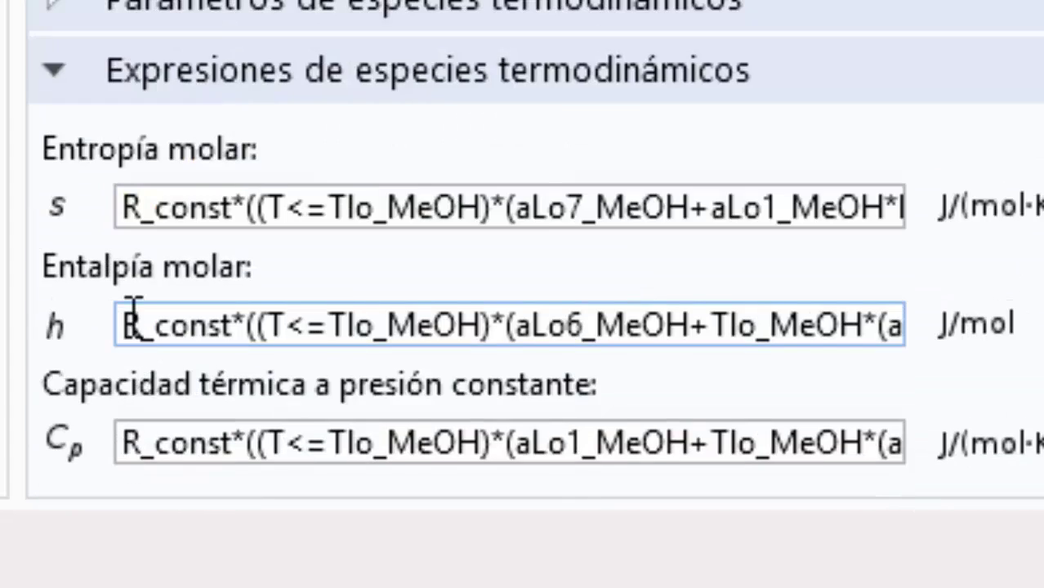
pyautogui.moveTo(129, 325); pyautogui.dragTo(882, 325)
pyautogui.press('BackSpace')
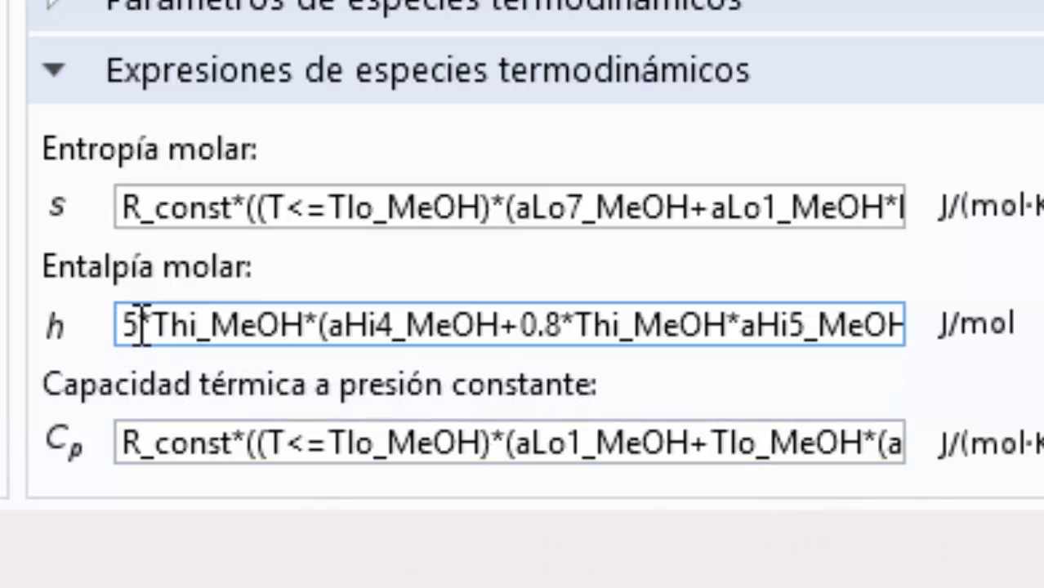
pyautogui.moveTo(133, 325); pyautogui.dragTo(899, 326)
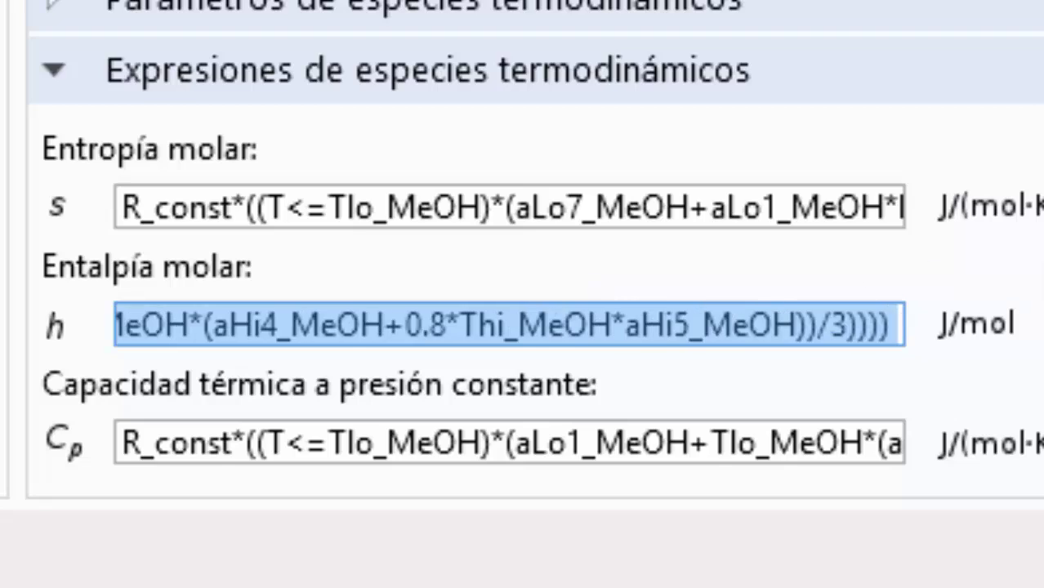
pyautogui.press('BackSpace')
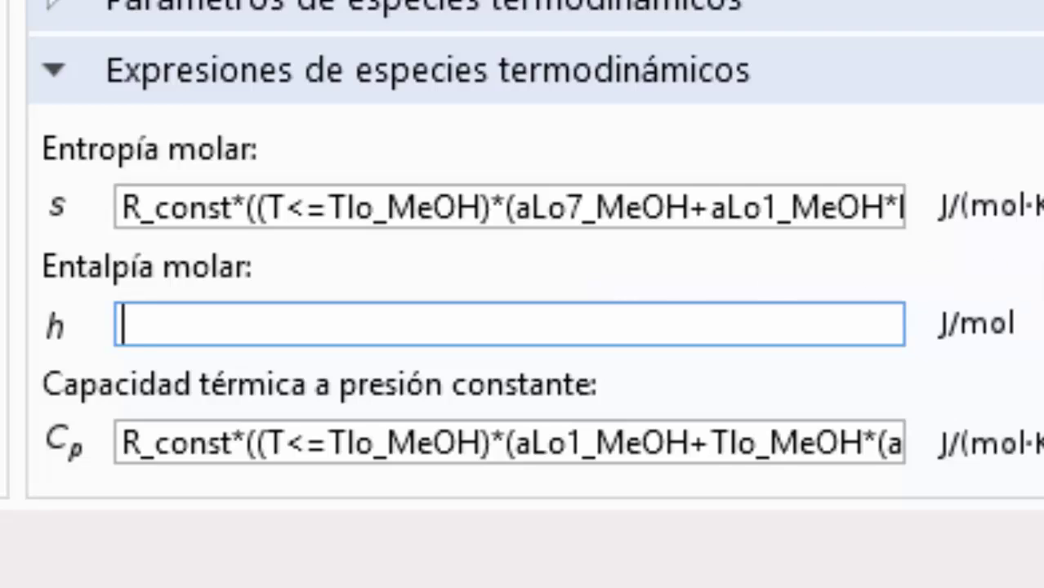
pyautogui.write('h_meoh')
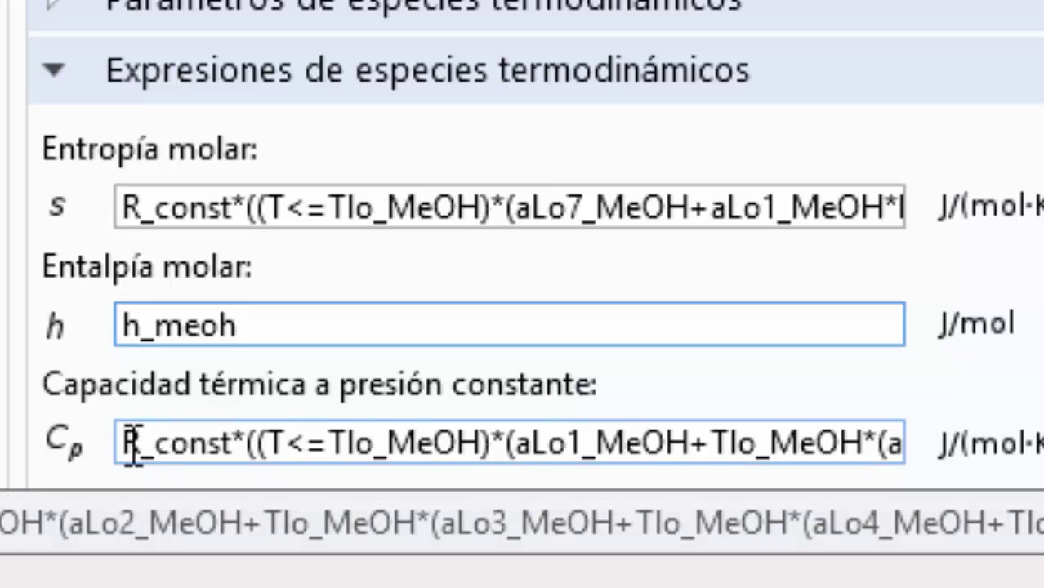
# Replace the heat capacity at constant pressure (Capacidad térmica a presión constante) of species MeOH with cp_meoh
pyautogui.moveTo(134, 435); pyautogui.dragTo(1038, 446)
pyautogui.press('BackSpace')
pyautogui.write('cp')
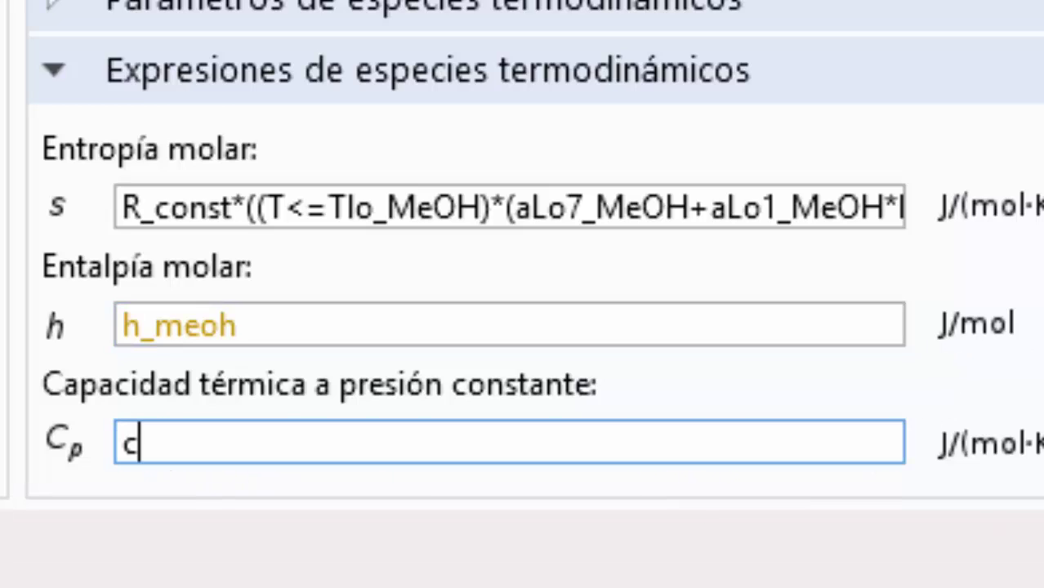
pyautogui.write('_meoh')
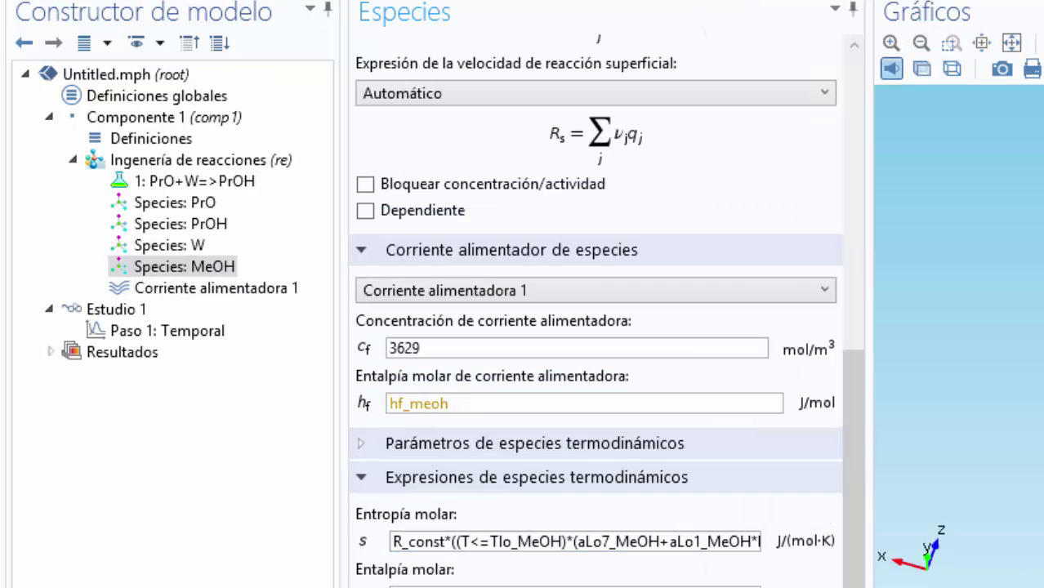
# Add an energy balance (Balance de energía) to Ingeniería de reacciones and set its external heat source to Q_xch
pyautogui.click(187, 170)
pyautogui.rightClick(187, 170)
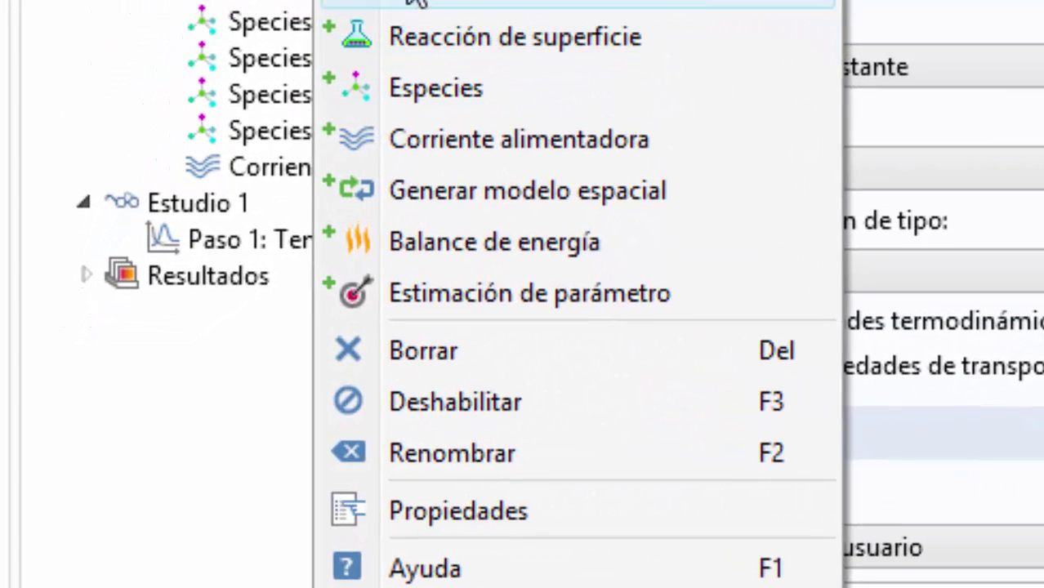
pyautogui.click(509, 256)
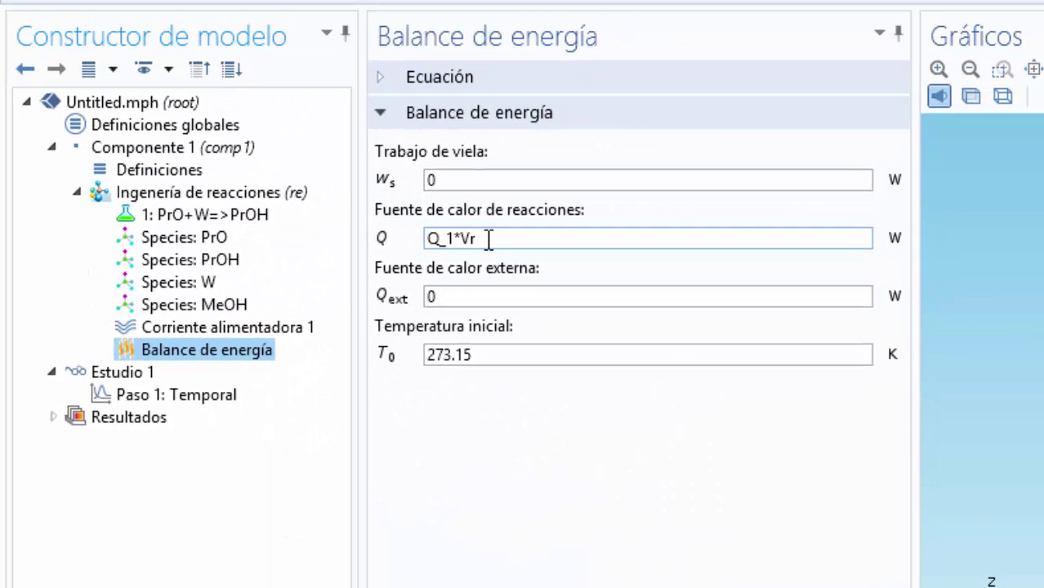
pyautogui.click(557, 188)
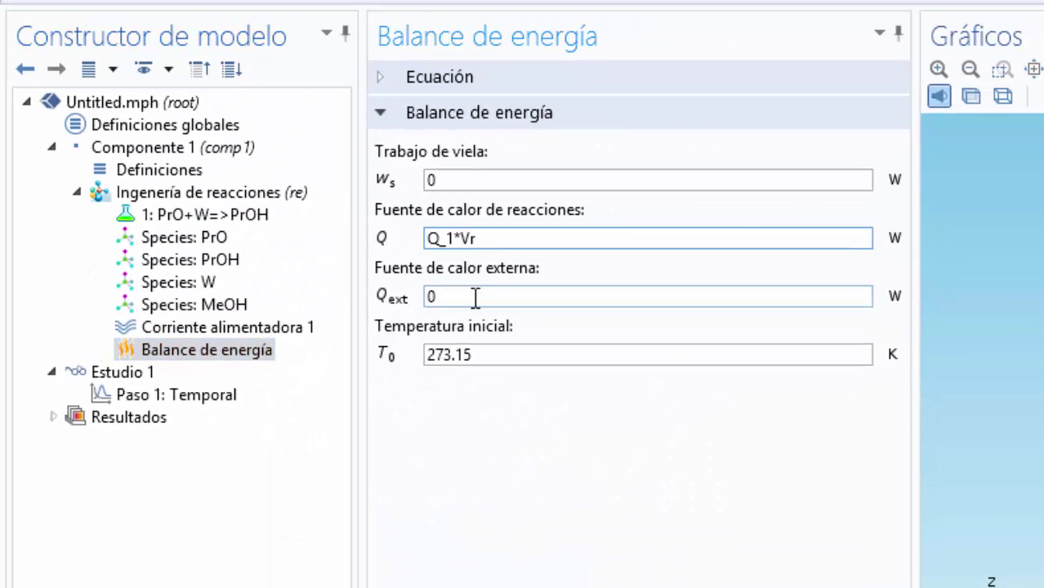
pyautogui.click(543, 256)
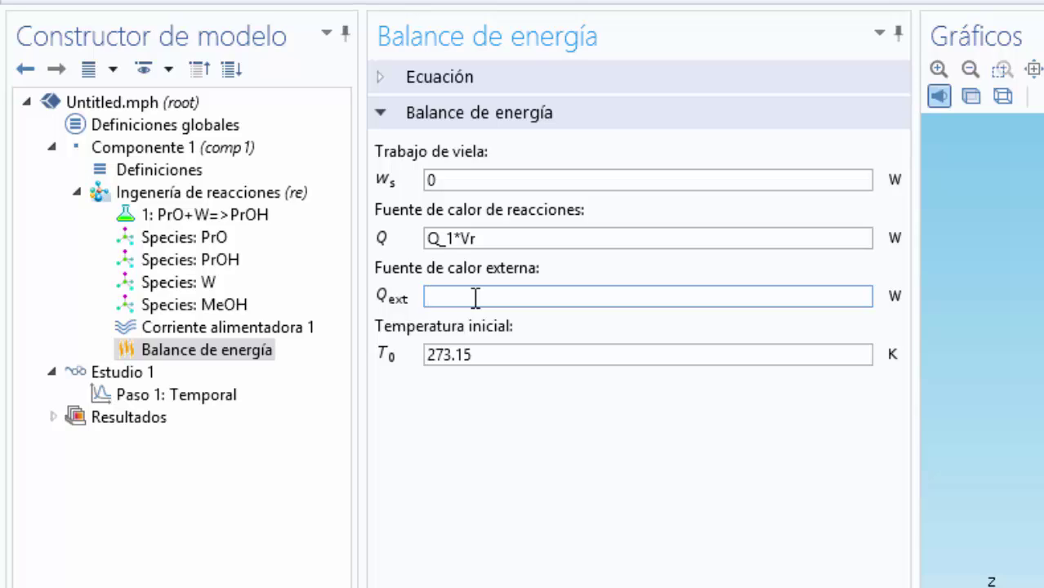
pyautogui.write('Q_xch')
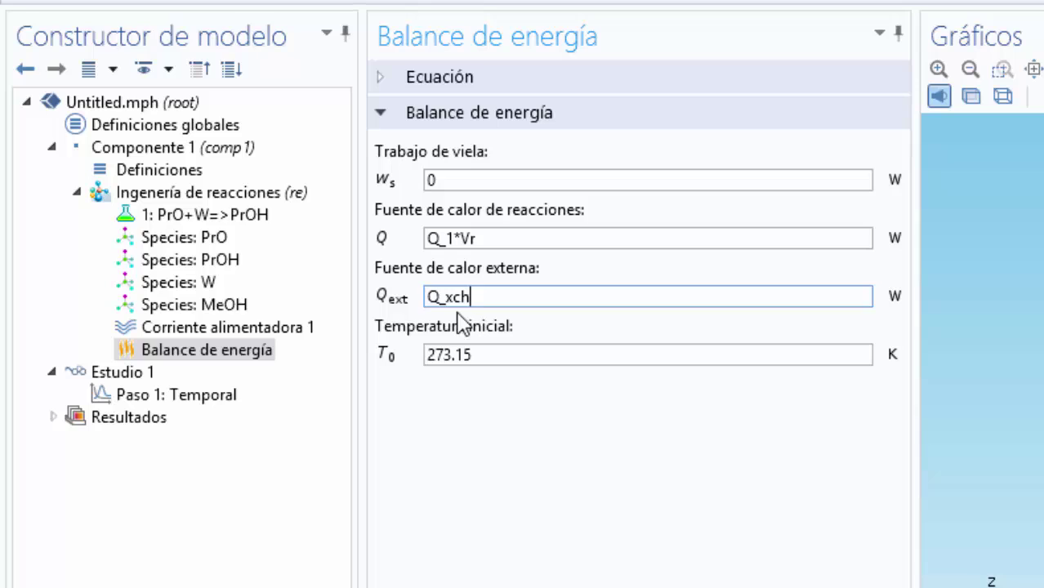
# Set the initial temperature (Temperatura inicial) of the energy balance to Tinit
pyautogui.moveTo(504, 352); pyautogui.dragTo(357, 359)
pyautogui.write('T')
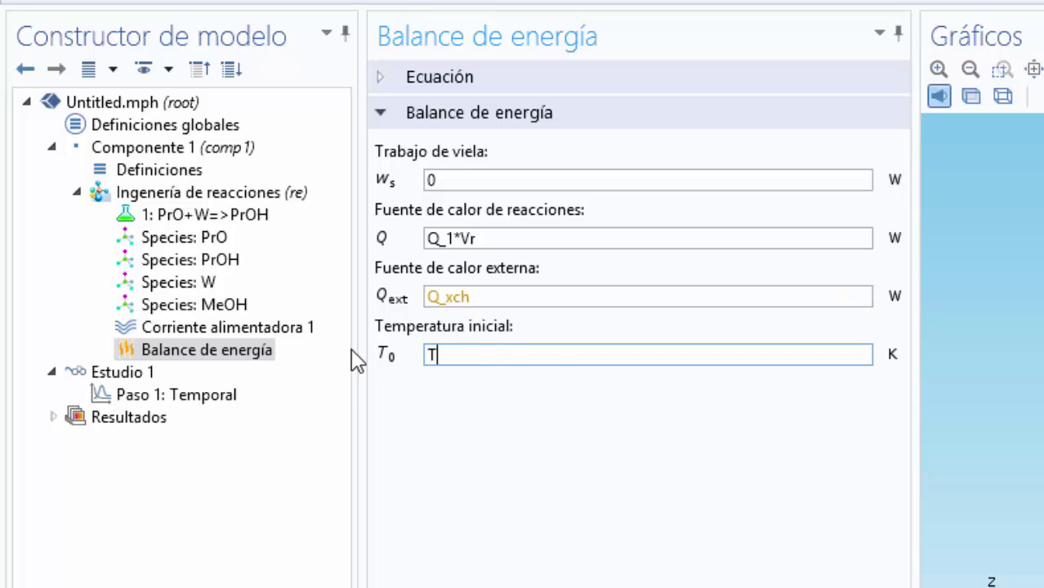
pyautogui.write('init')
pyautogui.click(290, 506)
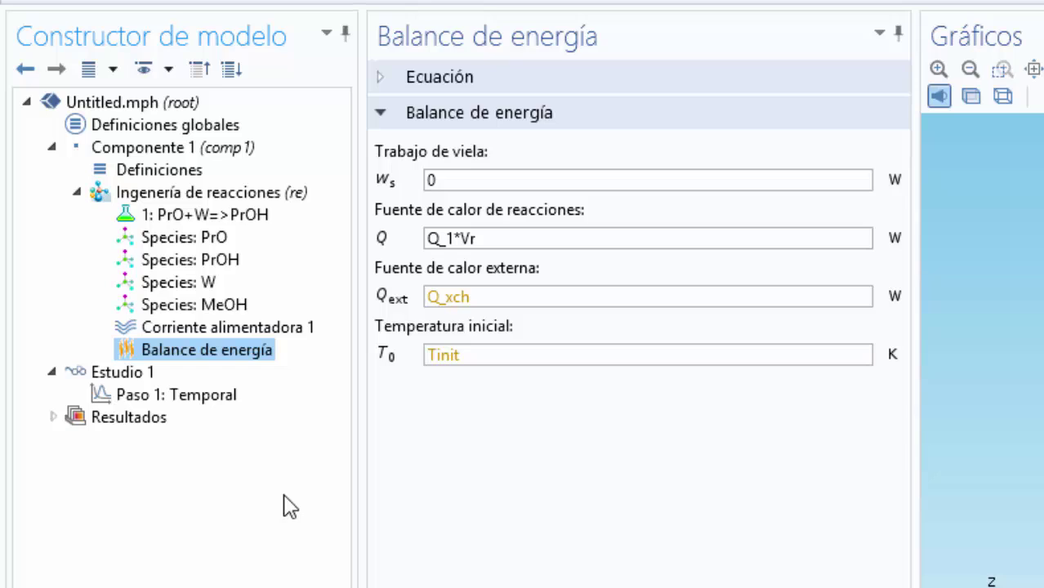
pyautogui.moveTo(511, 300)
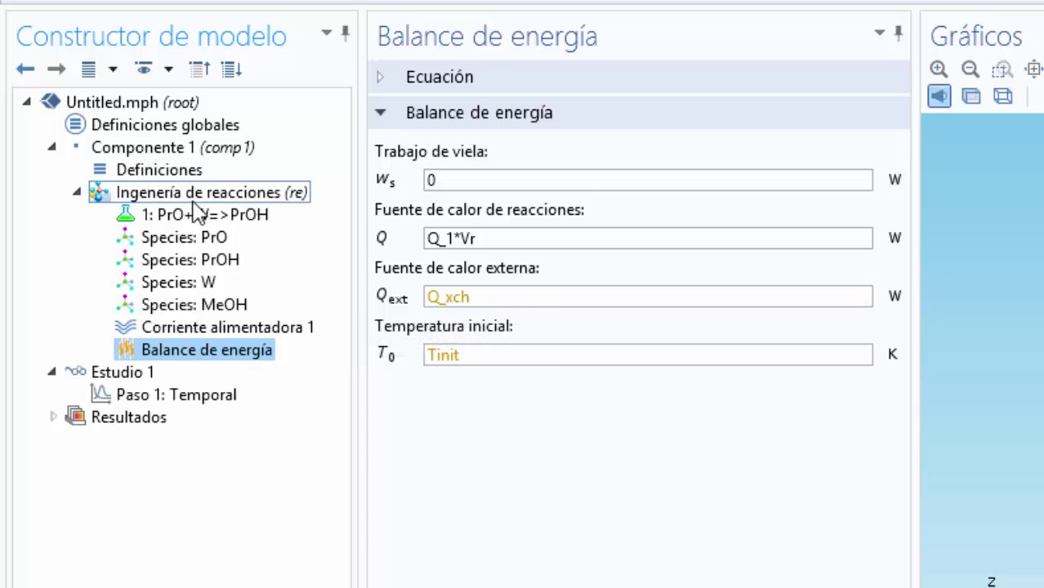
# Set the reactor volume (Volumen de reactor) in the mass balance of the reaction engineering interface to 1.89 m³
pyautogui.click(221, 197)
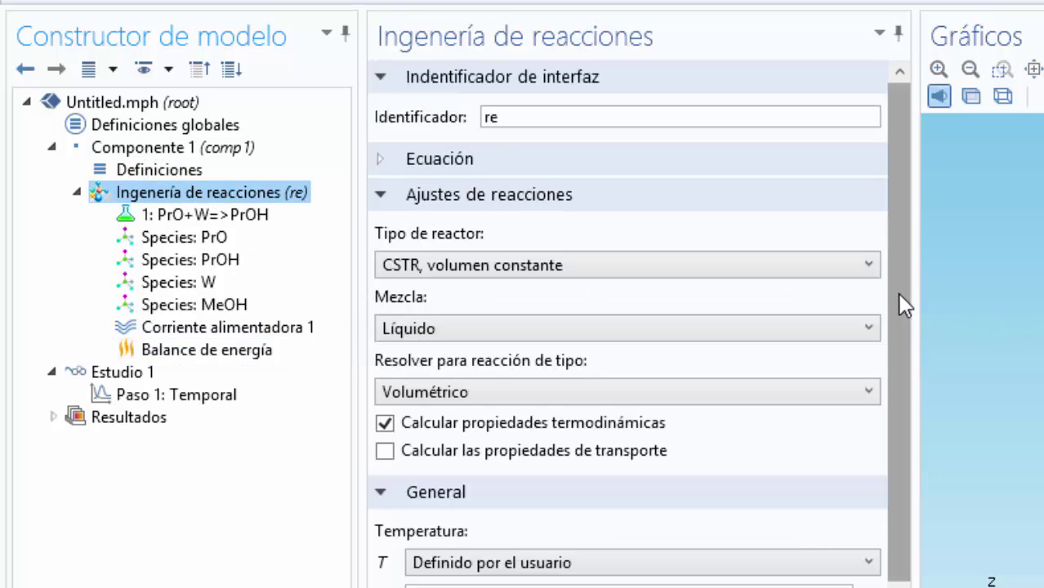
pyautogui.moveTo(900, 304); pyautogui.dragTo(909, 477)
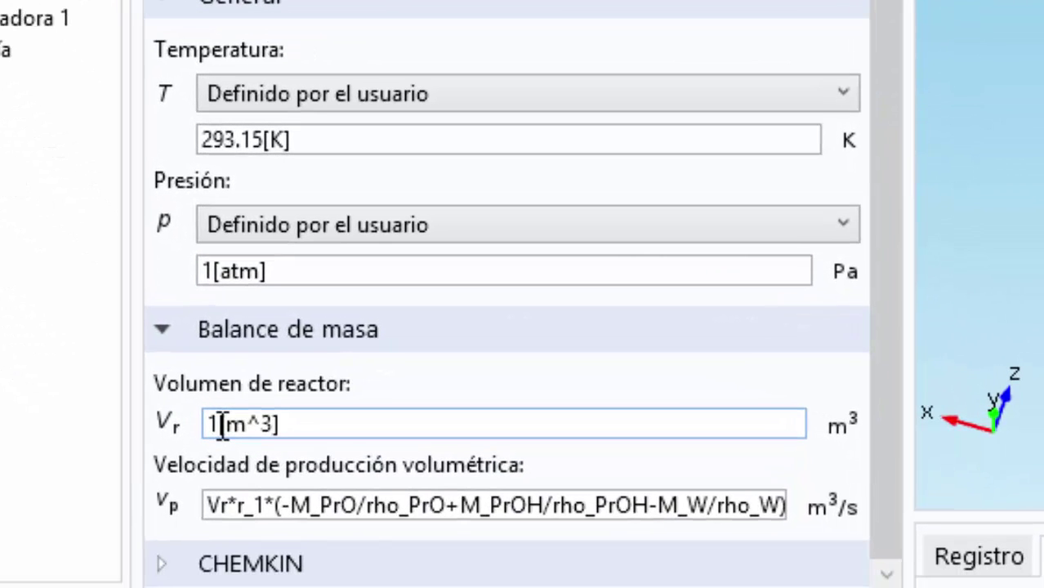
pyautogui.click(334, 538)
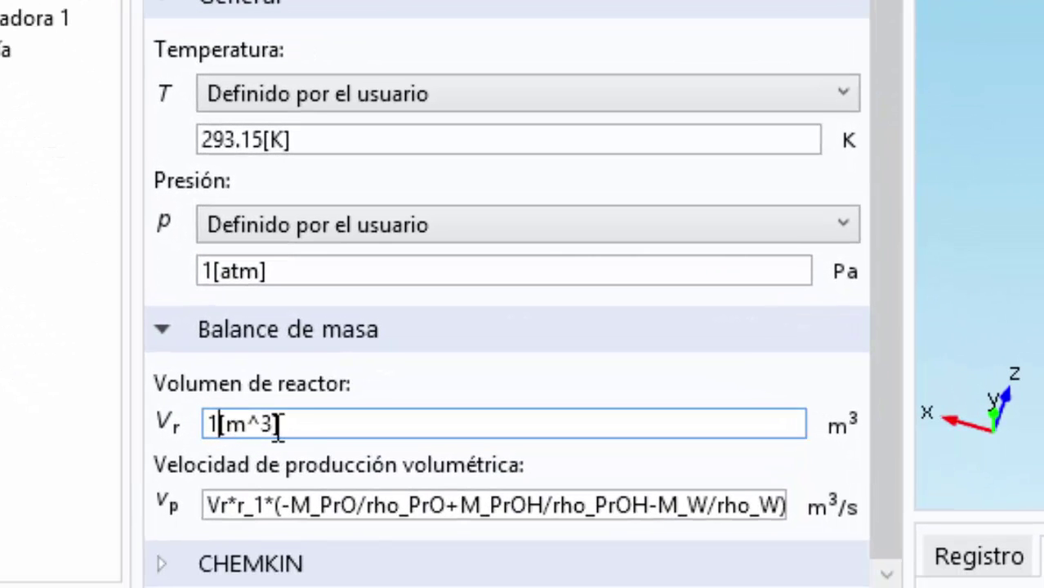
pyautogui.press('Delete')
pyautogui.press('Delete')
pyautogui.press('Delete')
pyautogui.press('Delete')
pyautogui.press('Delete')
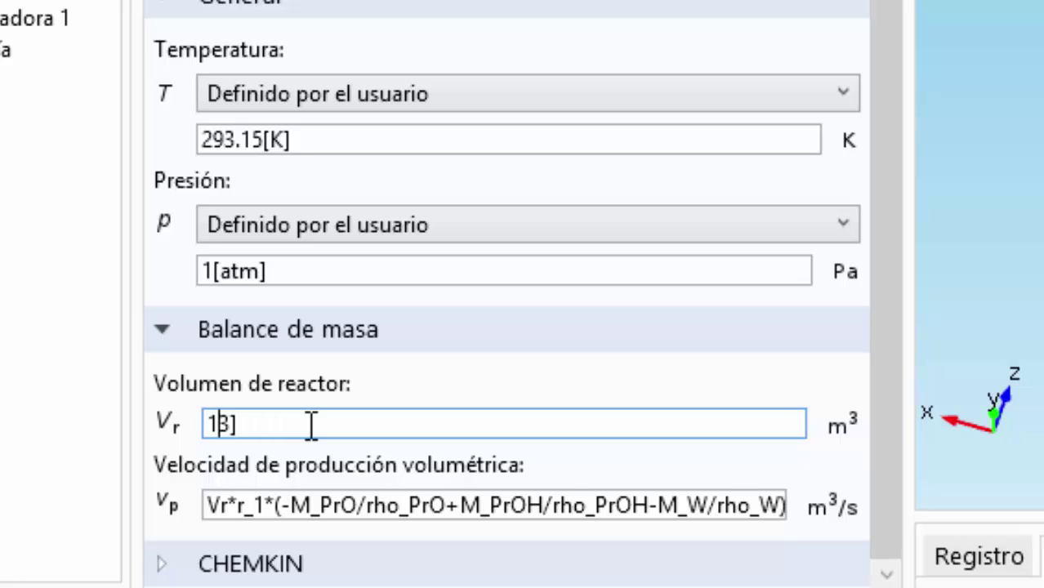
pyautogui.write('.89')
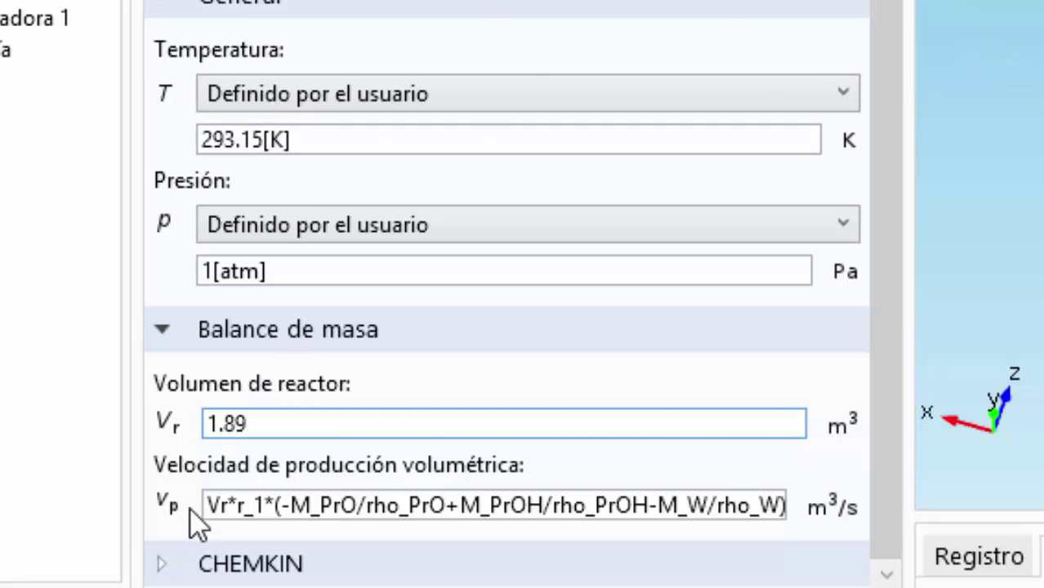
# Replace the volumetric production rate (Velocidad de producción volumétrica) expression in the mass balance with 0
pyautogui.moveTo(211, 501); pyautogui.dragTo(783, 505)
pyautogui.press('BackSpace')
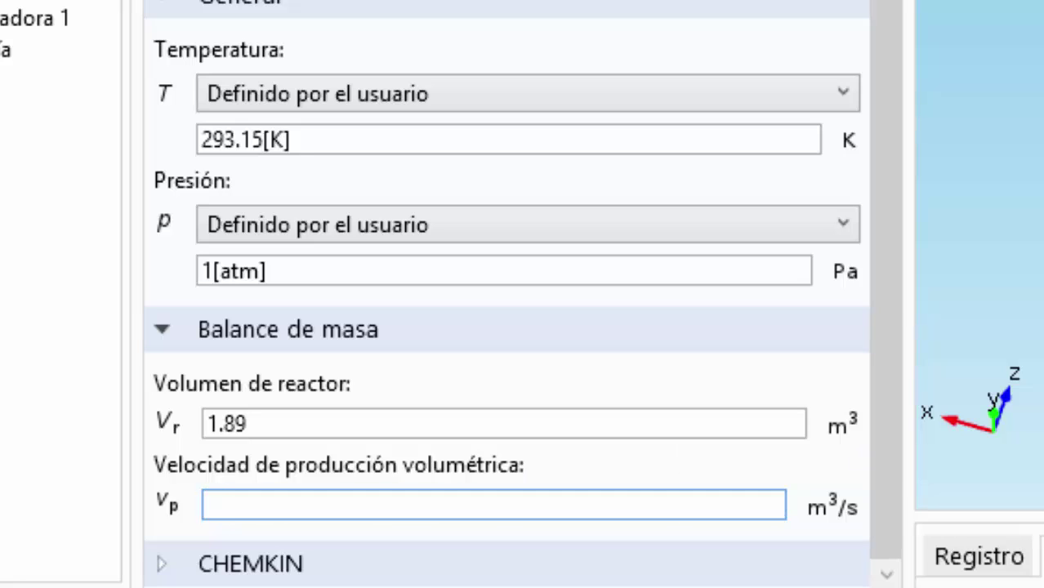
pyautogui.write('0')
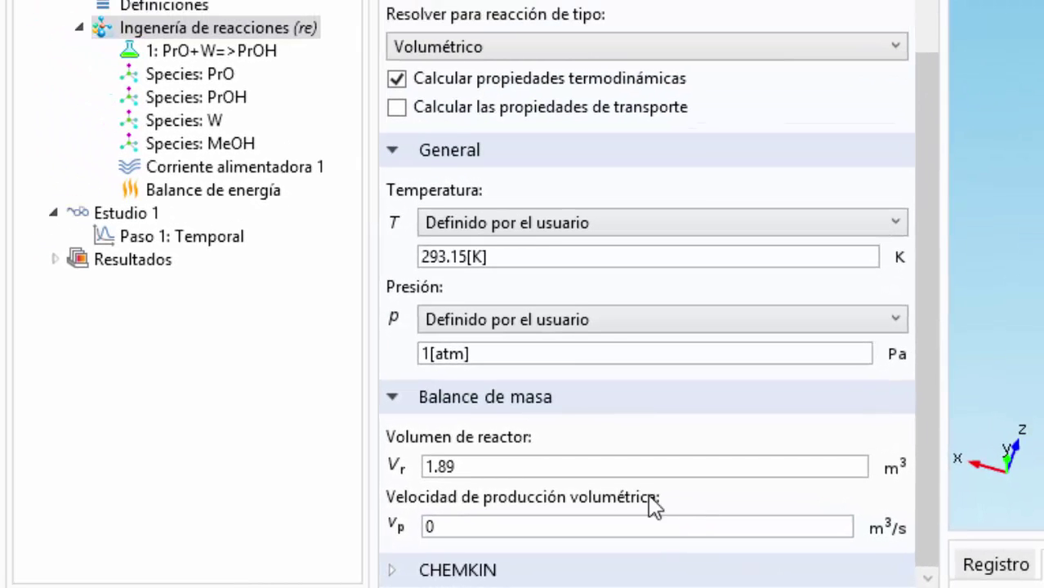
# Set the output times of the time-dependent study step (Paso 1: Temporal) to range(0,40,4*3600) in seconds
pyautogui.click(143, 236)
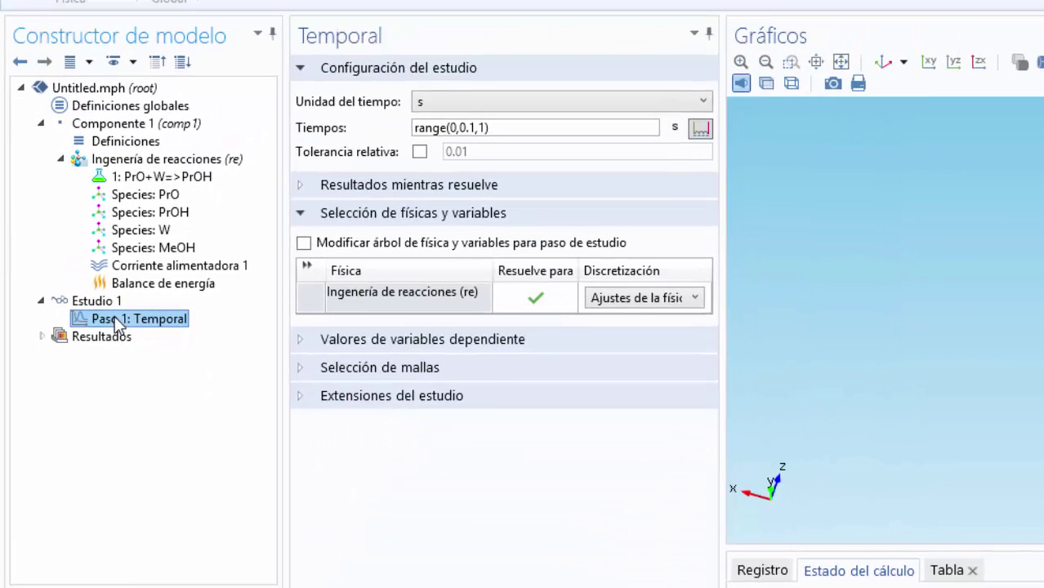
pyautogui.click(478, 129)
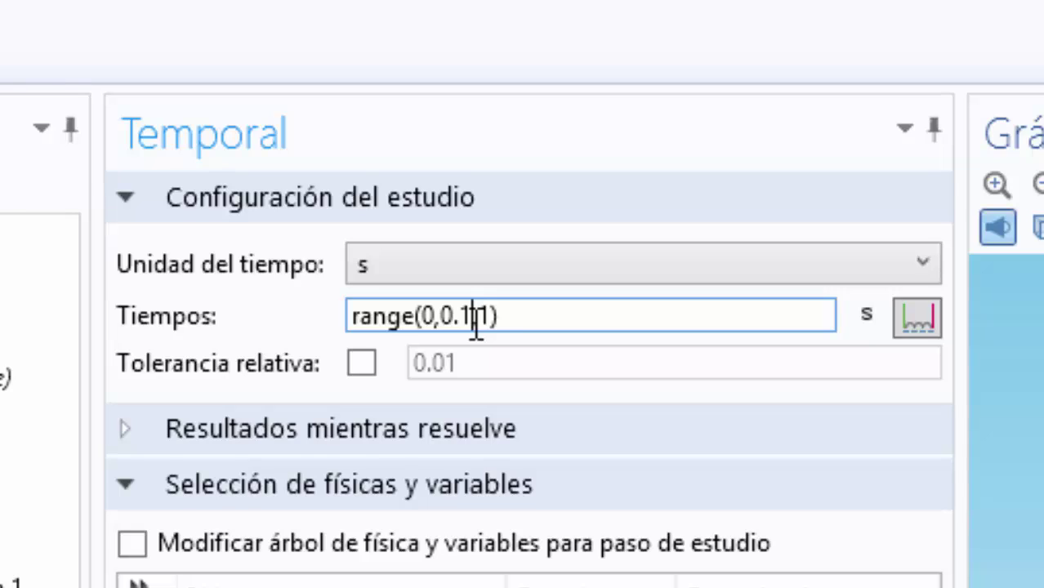
pyautogui.click(473, 317)
pyautogui.press('BackSpace')
pyautogui.press('BackSpace')
pyautogui.press('BackSpace')
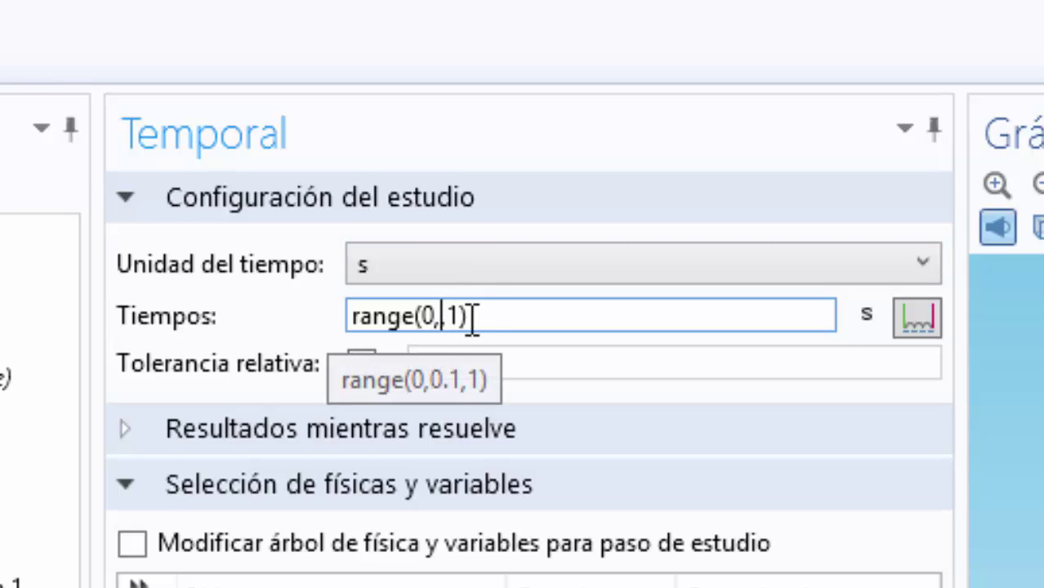
pyautogui.write('40,')
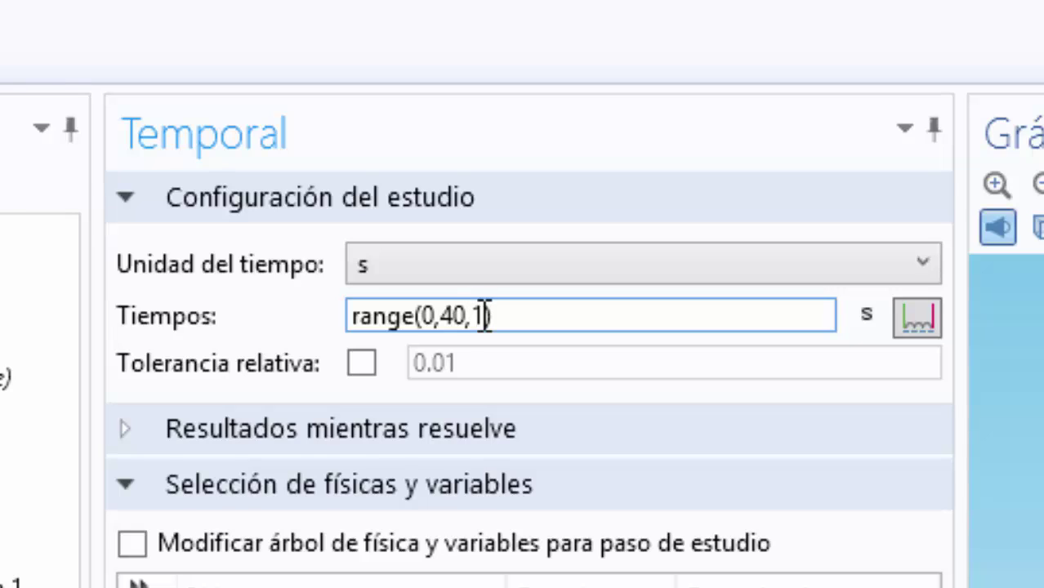
pyautogui.press('BackSpace')
pyautogui.write('4*3600')
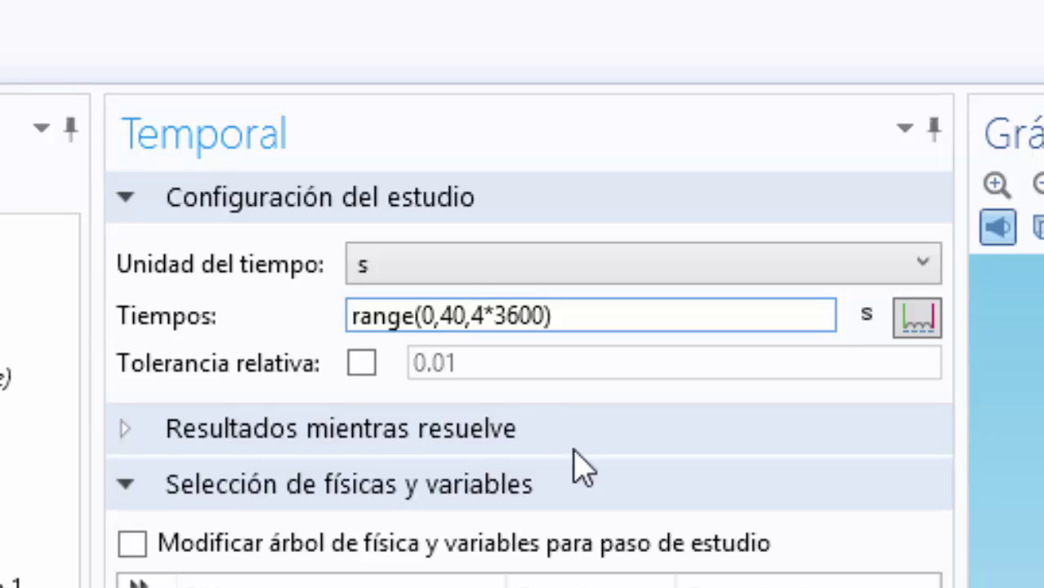
pyautogui.click(683, 404)
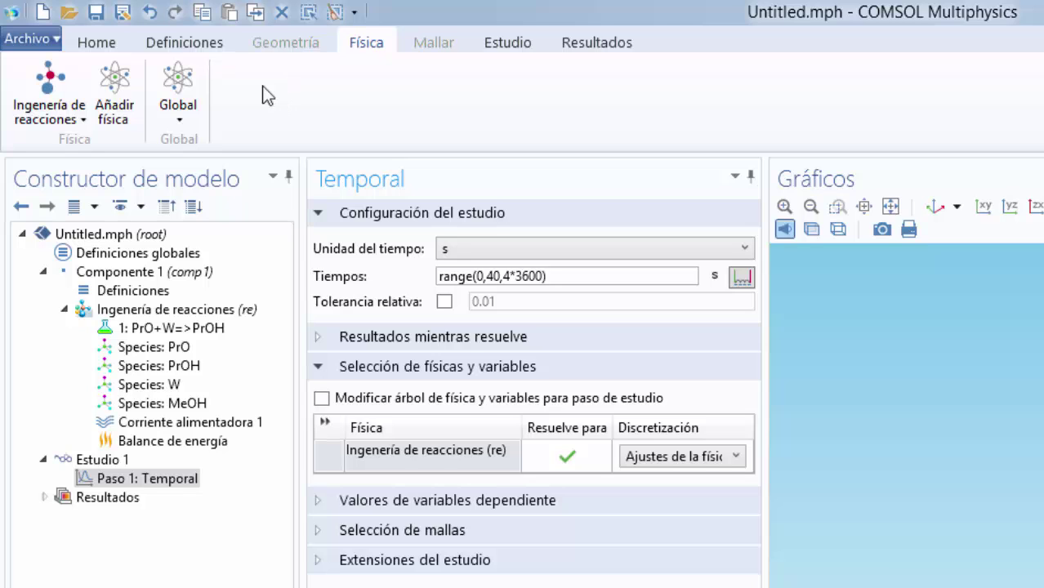
# Load the global parameters from cstr_startup_parameters.txt in the Batch_Reactors folder and review their expressions and descriptions
pyautogui.click(102, 48)
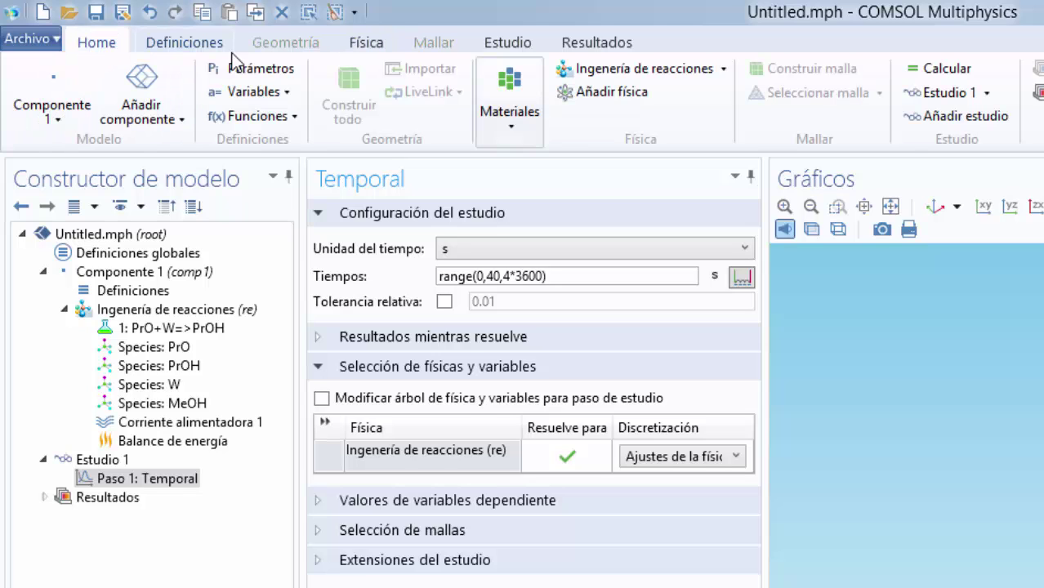
pyautogui.click(248, 67)
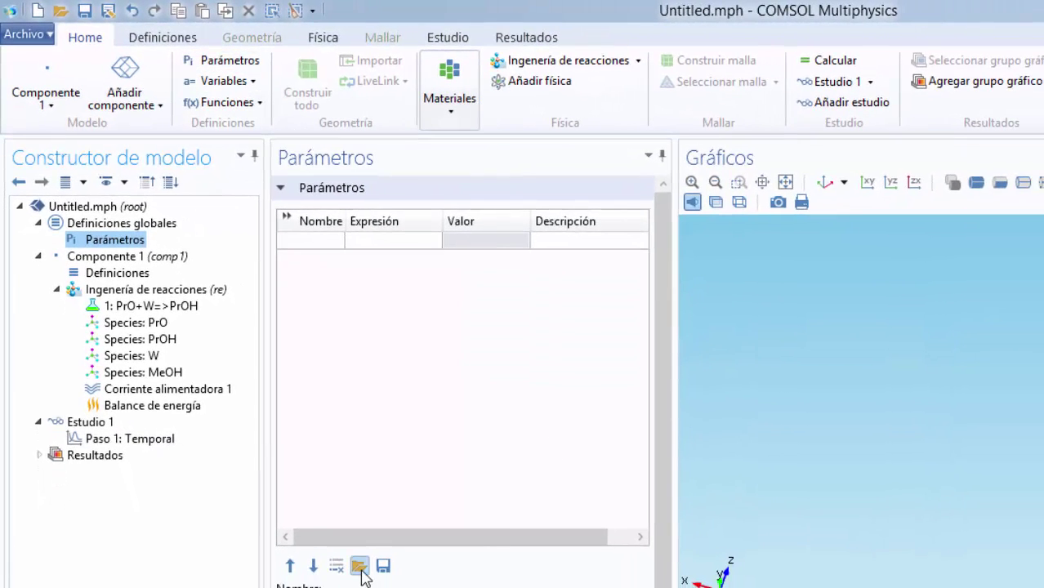
pyautogui.click(359, 566)
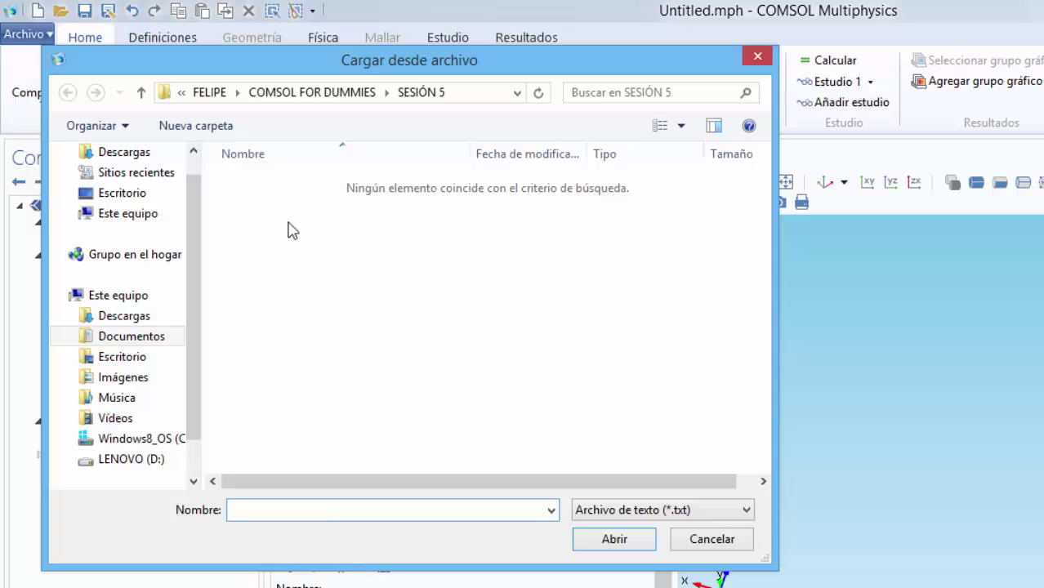
pyautogui.scroll(-1, 198, 291)
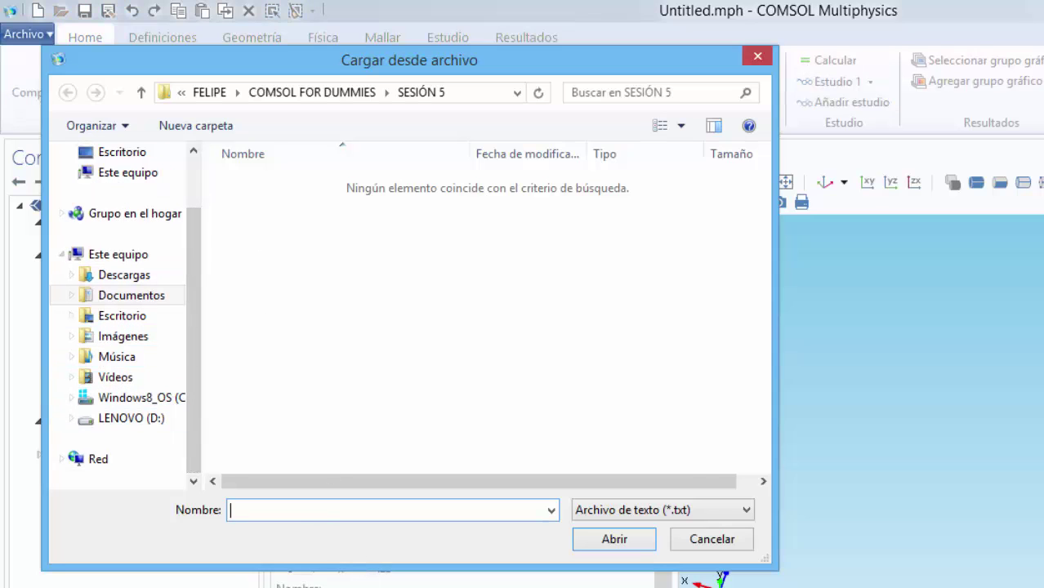
pyautogui.click(817, 587)
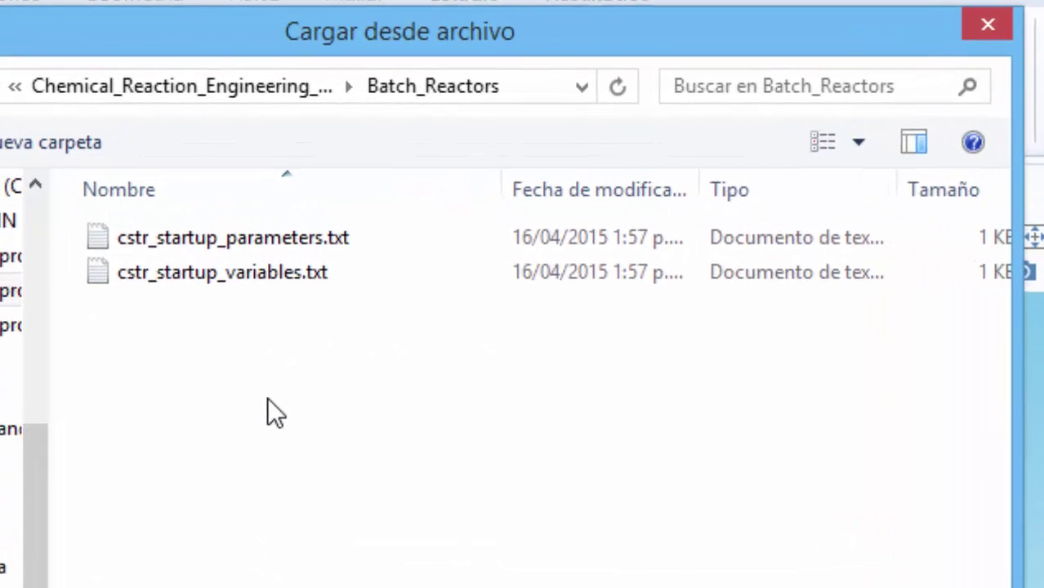
pyautogui.click(163, 247)
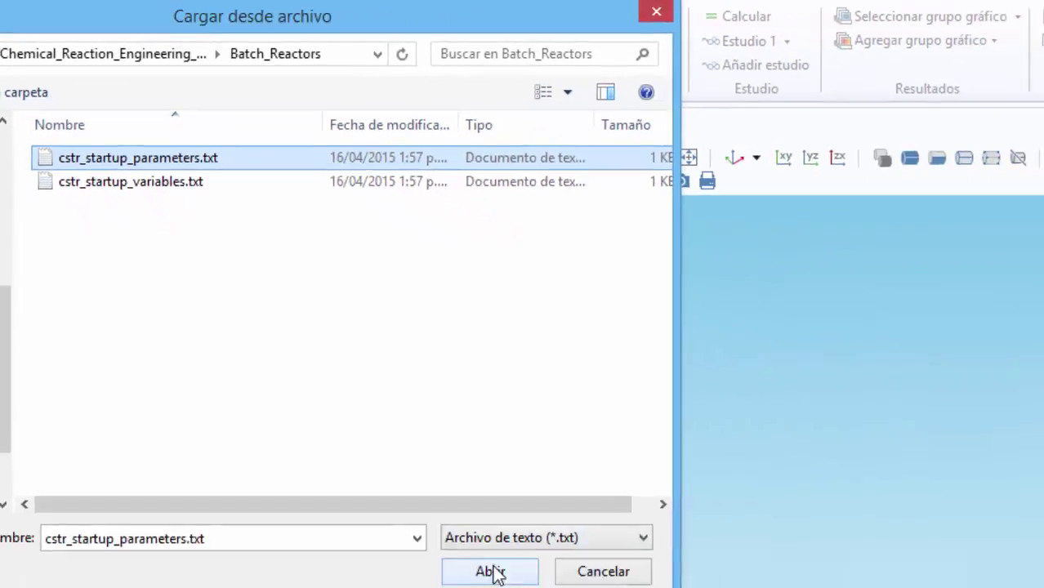
pyautogui.click(490, 571)
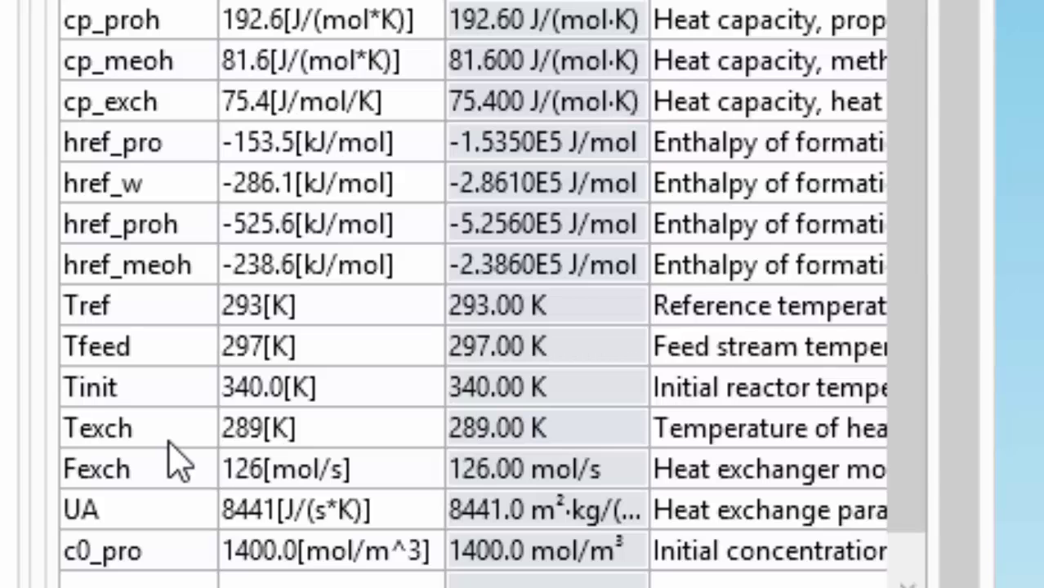
pyautogui.hscroll(3, 474, 294)
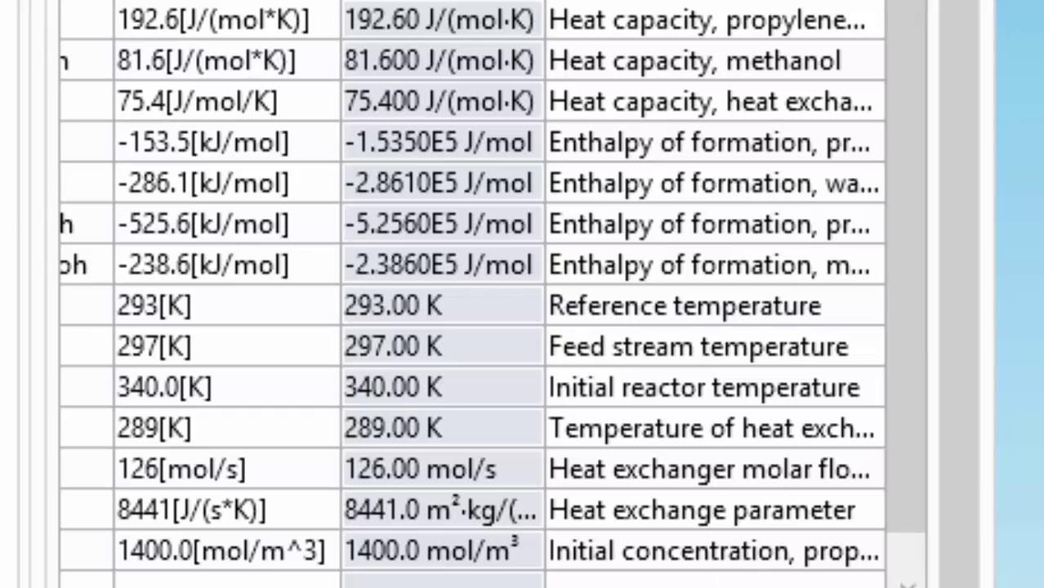
pyautogui.hscroll(-3, 474, 294)
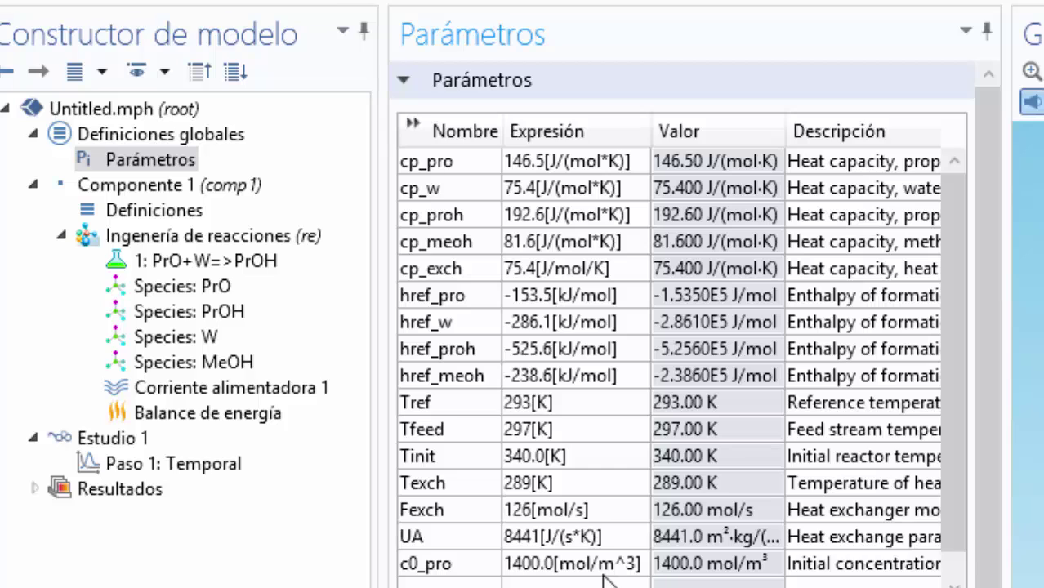
# Add a variables node under the Definiciones of Componente 1 and load cstr_startup_variables.txt into it
pyautogui.click(155, 212)
pyautogui.rightClick(153, 217)
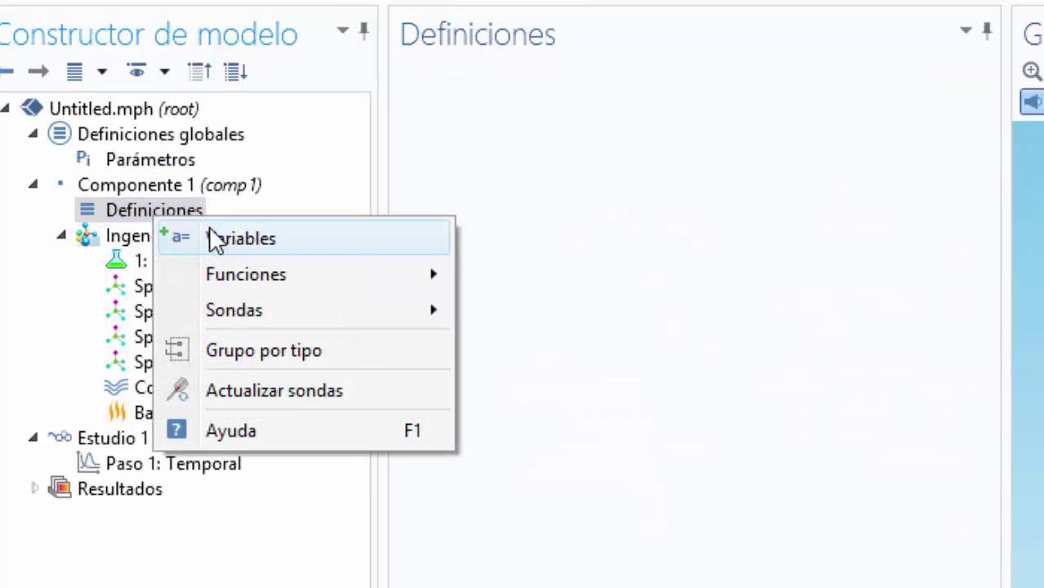
pyautogui.click(237, 235)
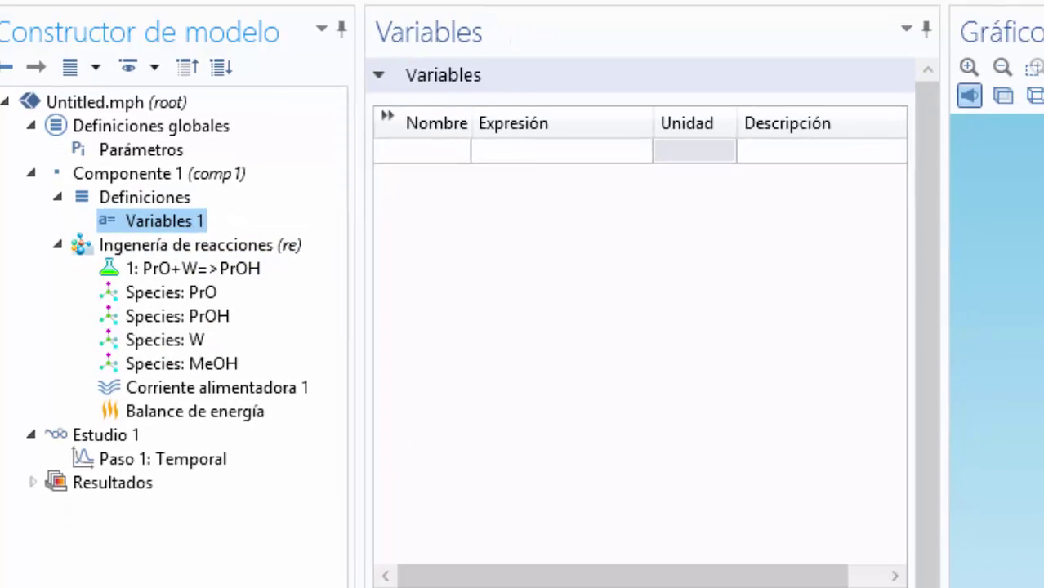
pyautogui.click(416, 527)
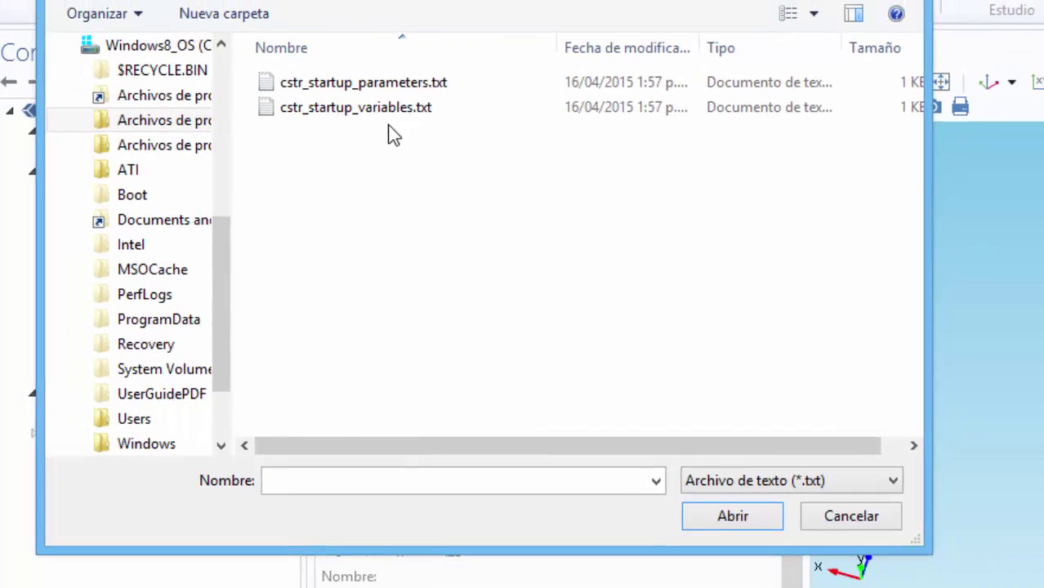
pyautogui.doubleClick(330, 82)
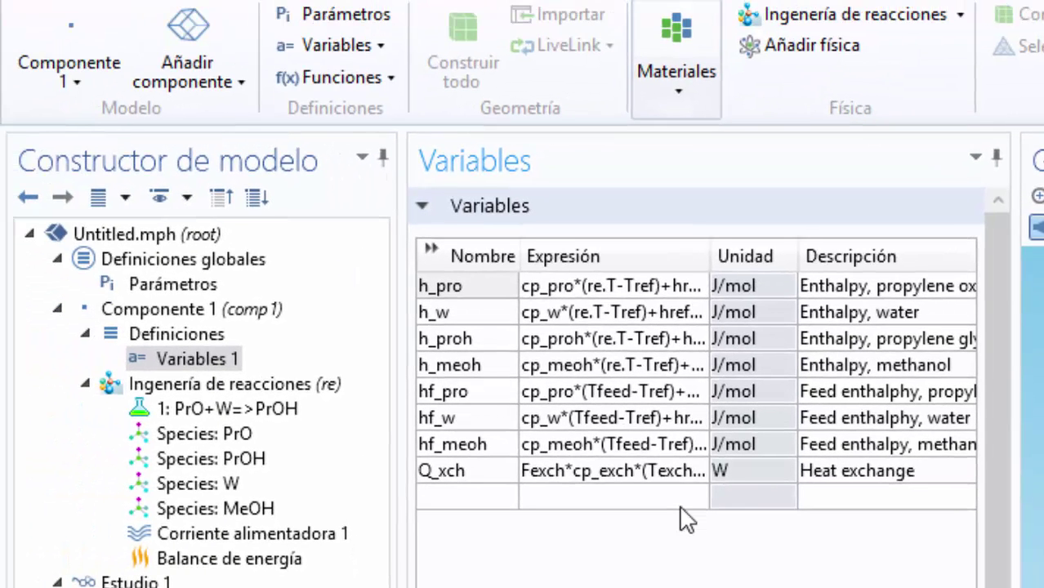
# Compute Estudio 1 with its time-dependent step (Paso 1: Temporal)
pyautogui.click(163, 587)
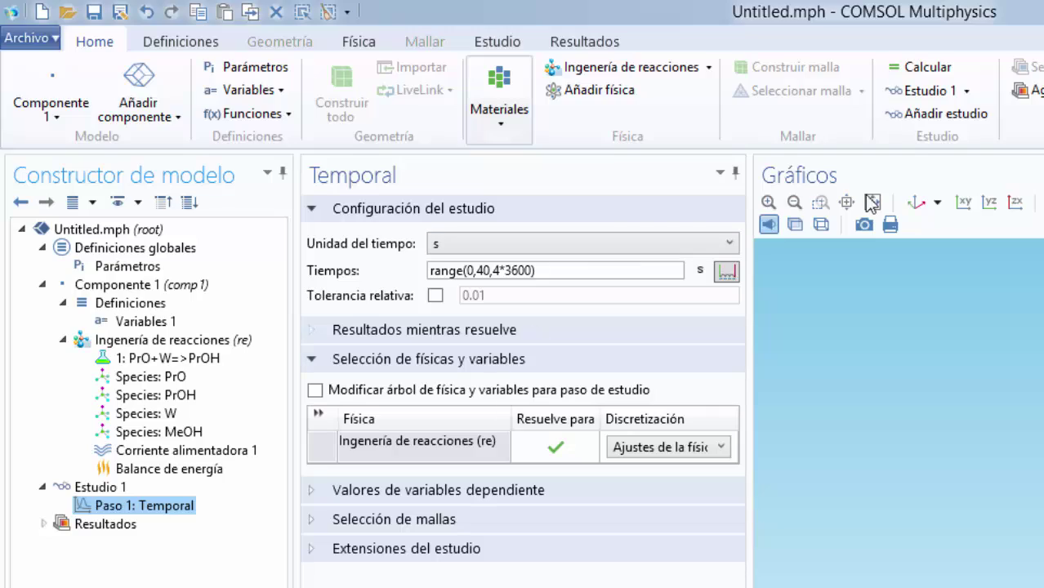
pyautogui.click(500, 42)
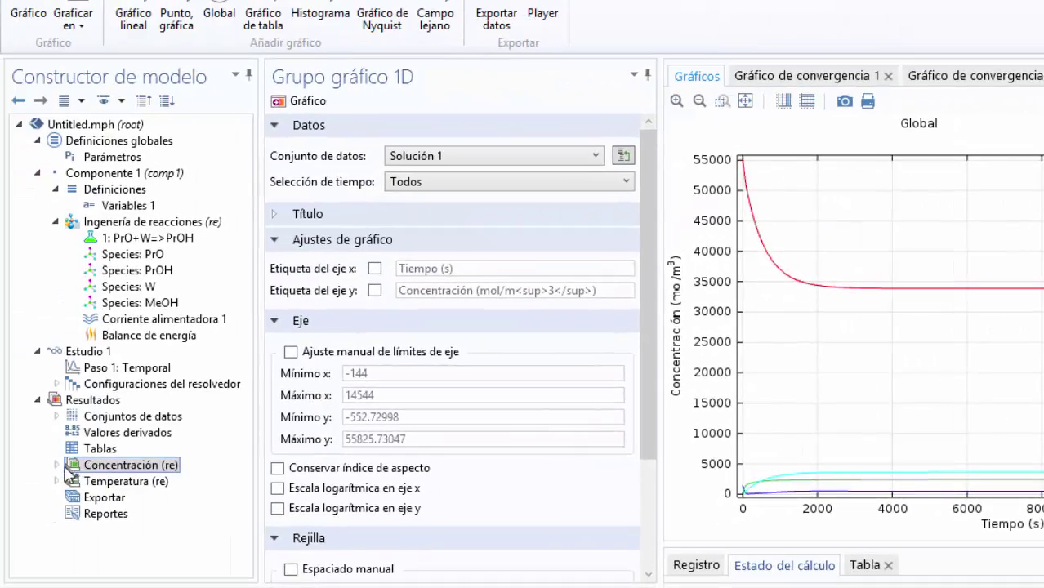
# Replace the y-axis expressions of Global 1 under Concentración (re) with comp1.re.c_PrO only and redraw the plot
pyautogui.doubleClick(16, 470)
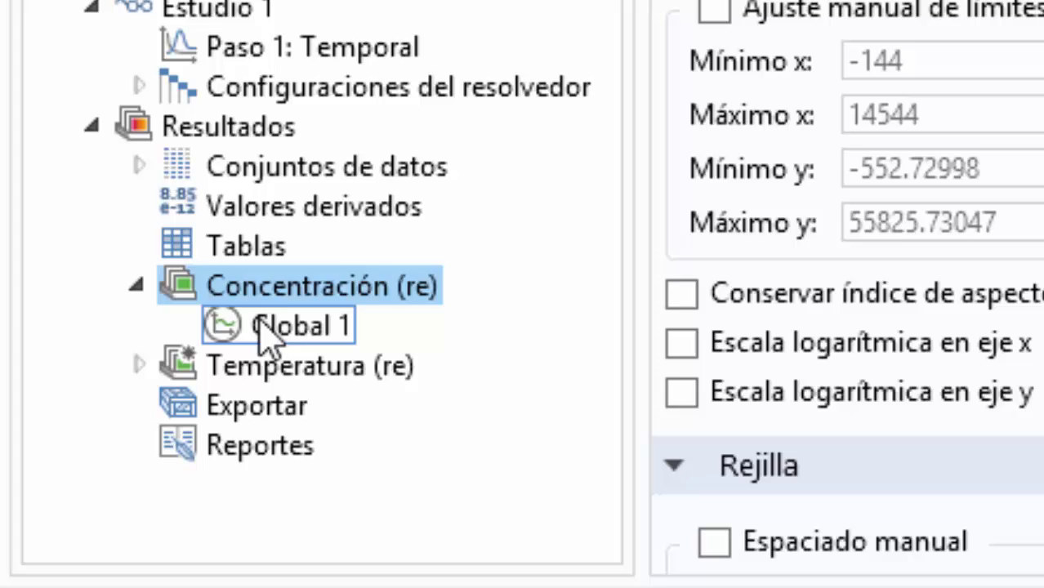
pyautogui.click(263, 325)
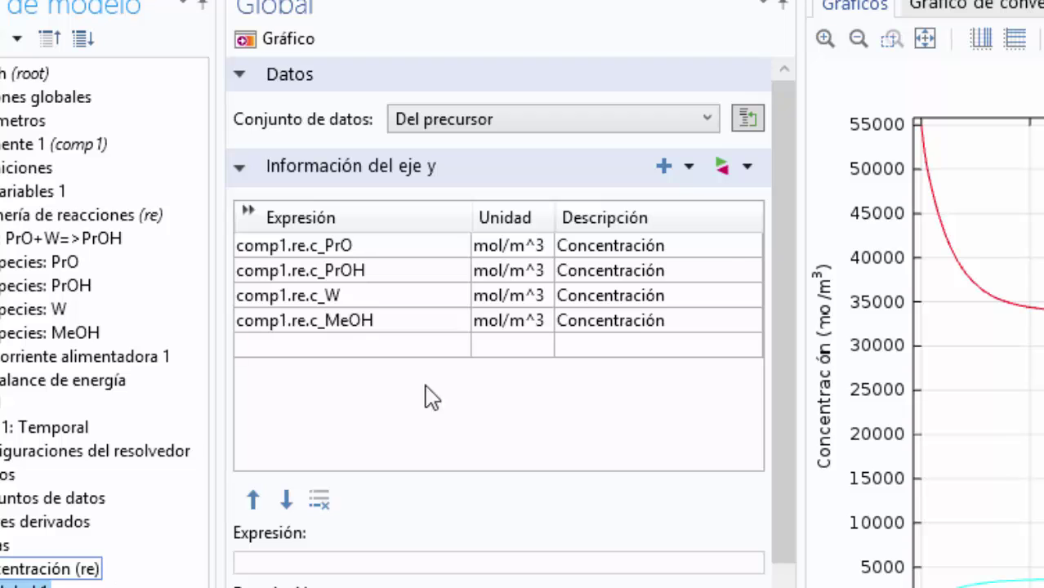
pyautogui.click(721, 168)
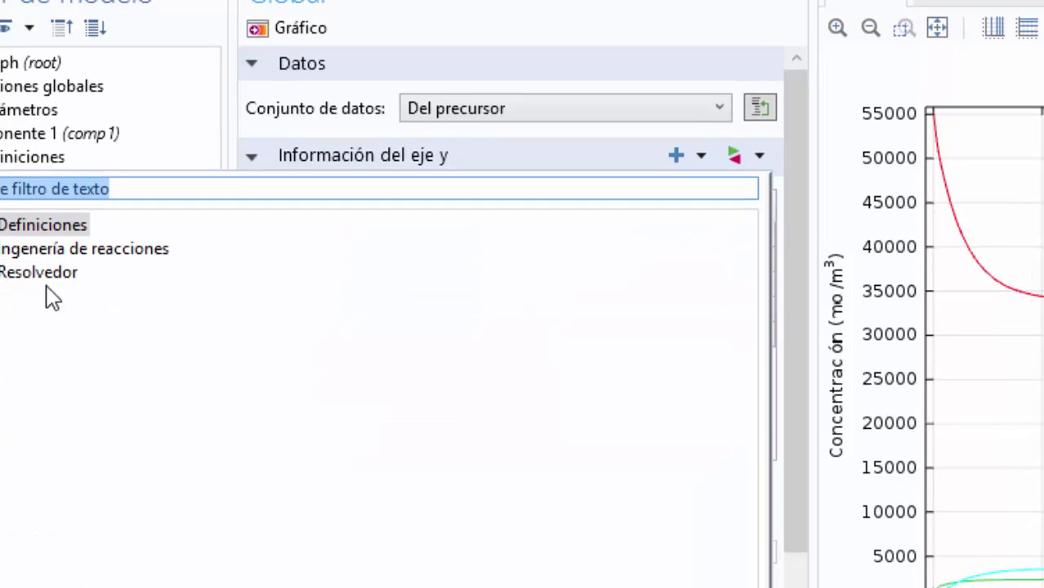
pyautogui.click(39, 195)
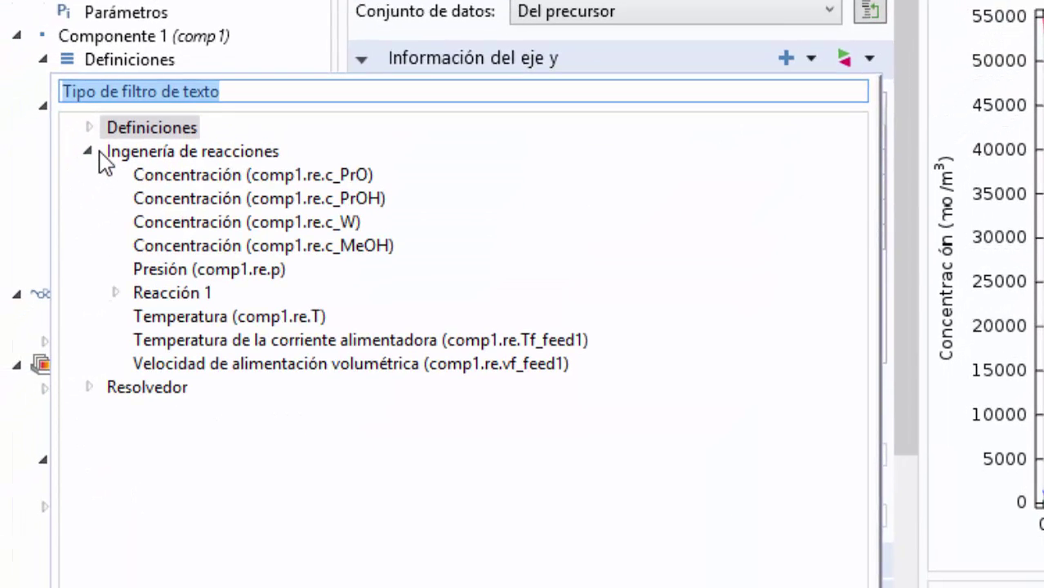
pyautogui.click(255, 177)
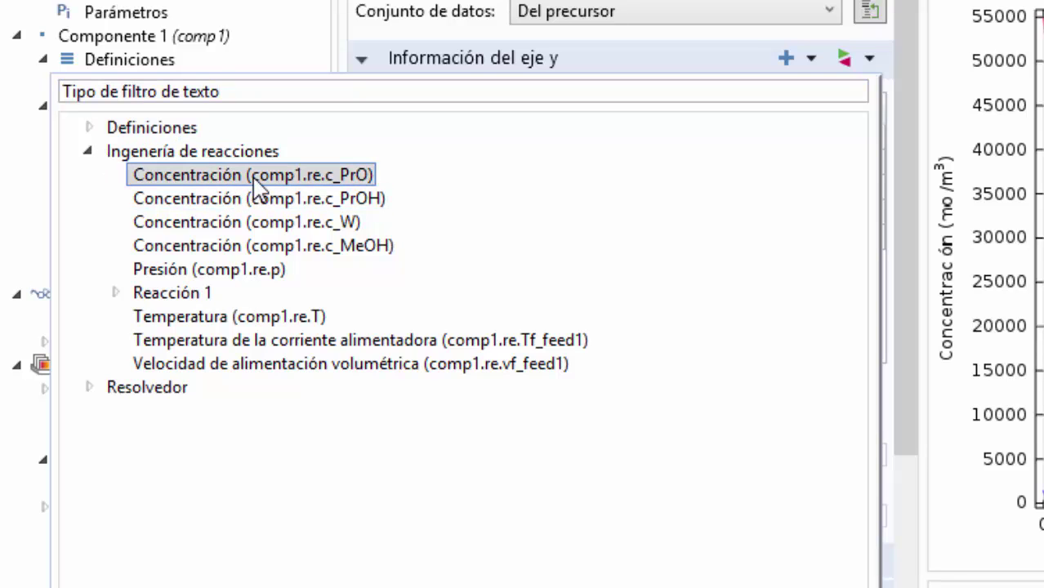
pyautogui.doubleClick(303, 180)
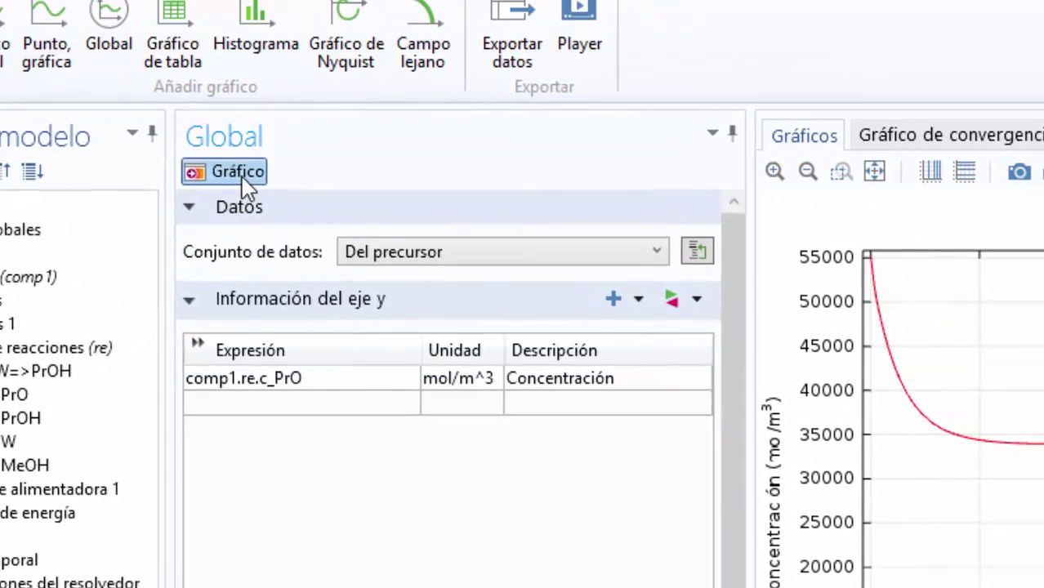
pyautogui.click(234, 174)
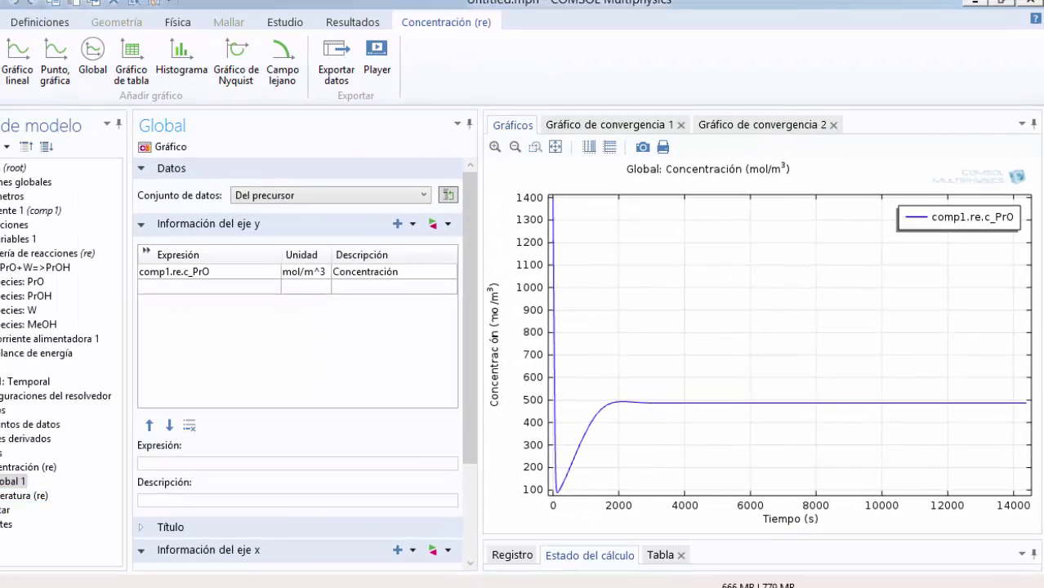
# Add a parametric sweep (Barrido paramétrico) to Estudio 1 with Tinit (Initial reactor temperature) as its first parameter
pyautogui.click(18, 513)
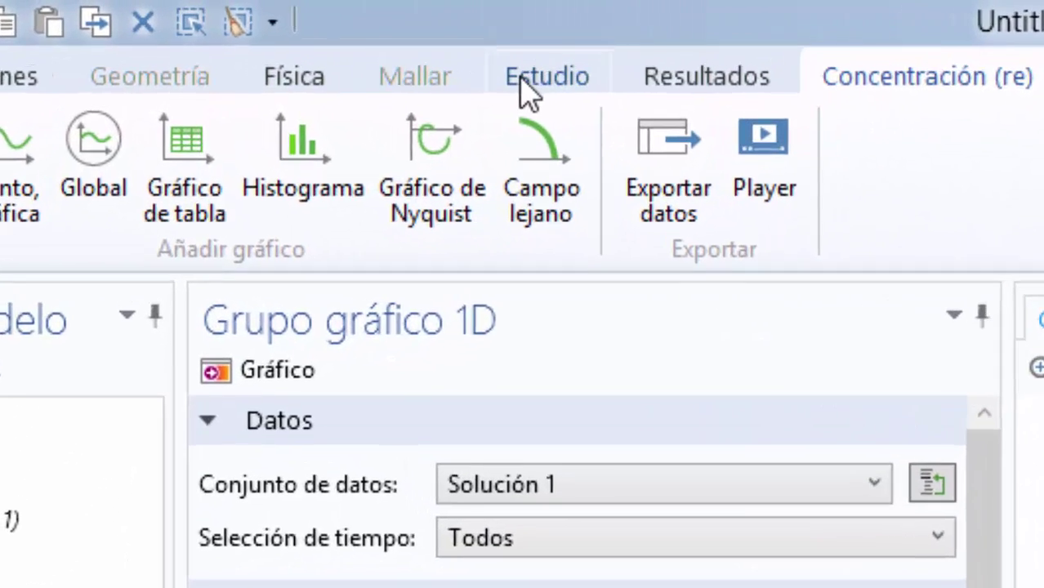
pyautogui.click(340, 33)
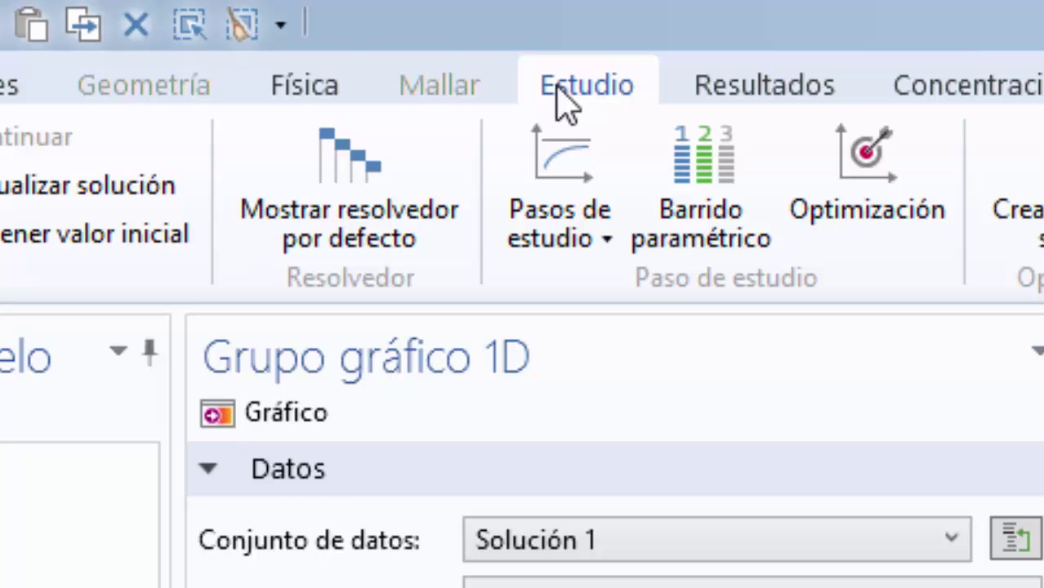
pyautogui.click(694, 168)
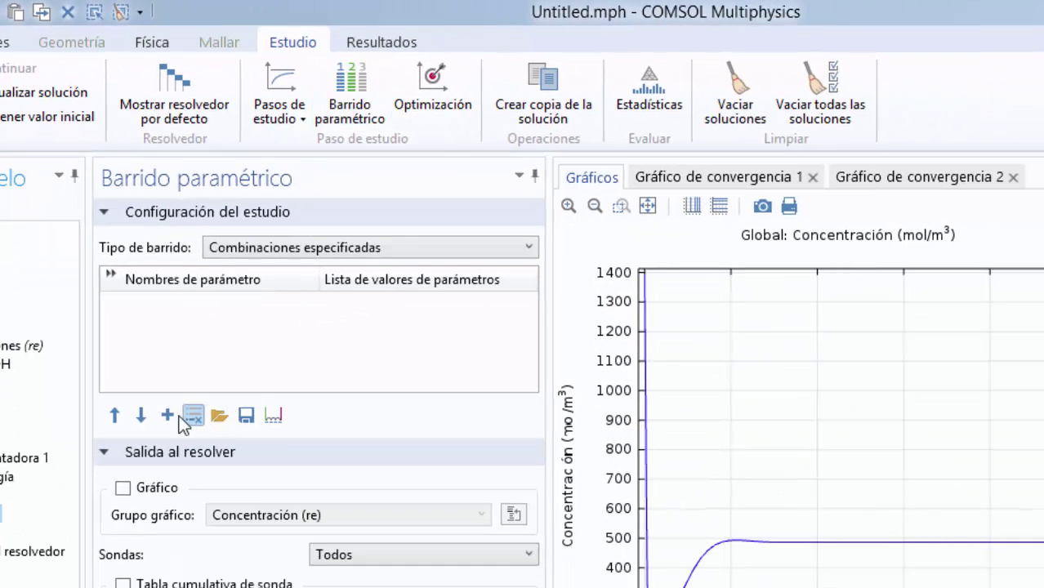
pyautogui.click(168, 415)
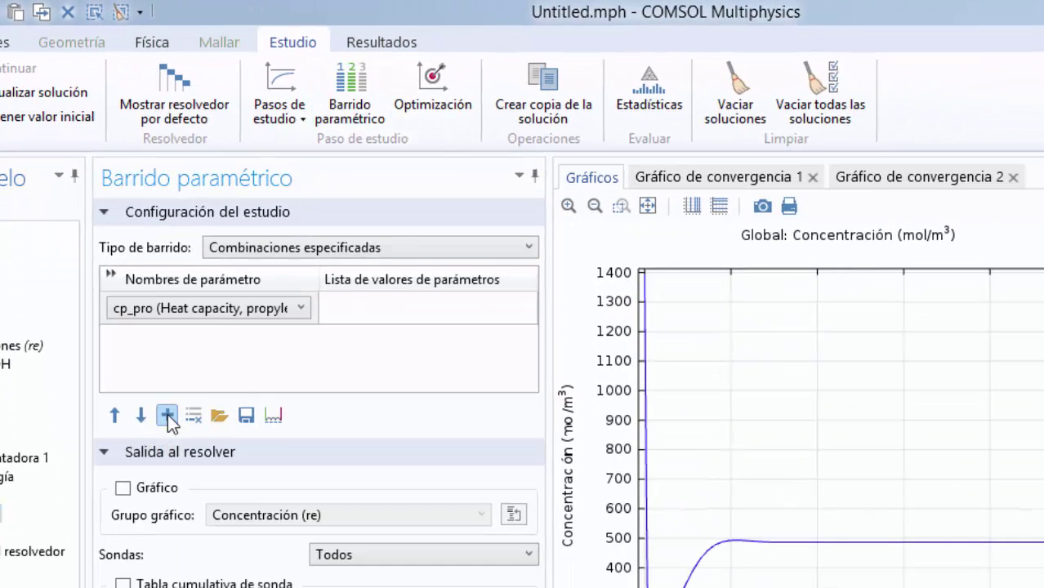
pyautogui.click(274, 313)
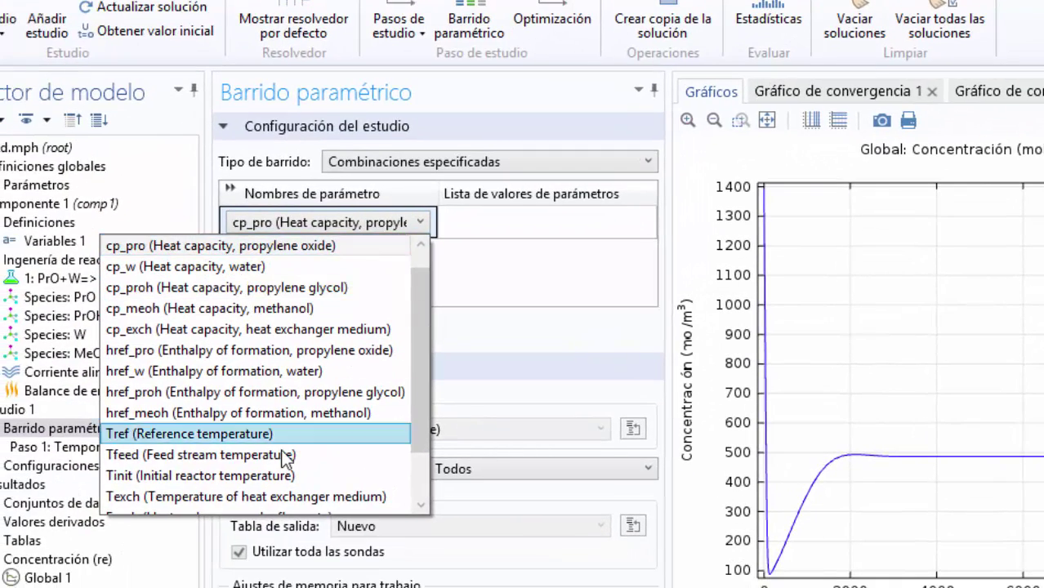
pyautogui.click(245, 476)
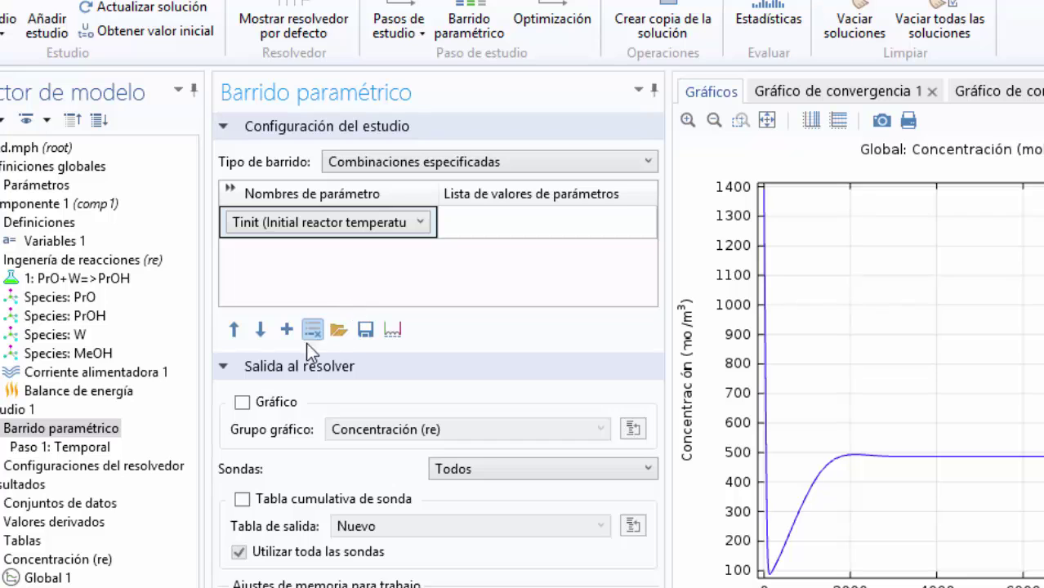
# Add the initial concentration c0_pro as the second parameter of the parametric sweep
pyautogui.click(286, 329)
pyautogui.click(336, 258)
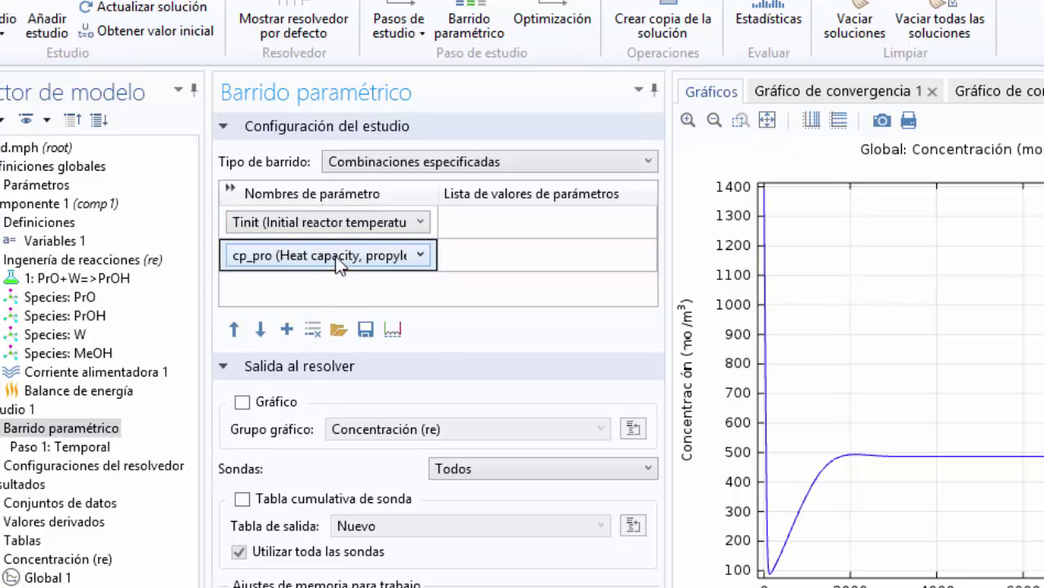
pyautogui.click(336, 258)
pyautogui.moveTo(422, 326); pyautogui.dragTo(415, 425)
pyautogui.click(220, 531)
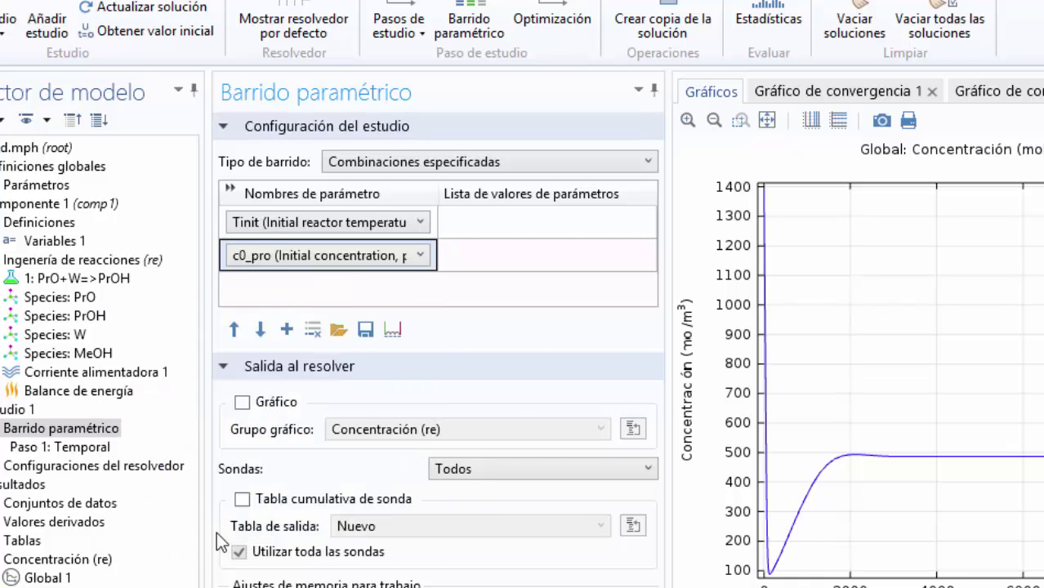
# Enter 297 340 340 as the list of values for Tinit in the sweep
pyautogui.click(484, 234)
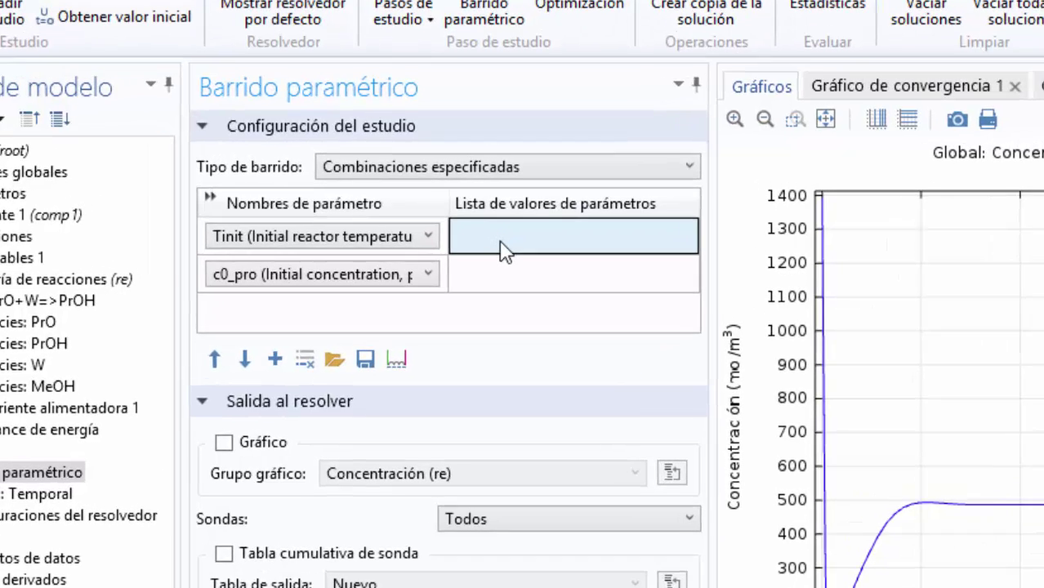
pyautogui.write('297')
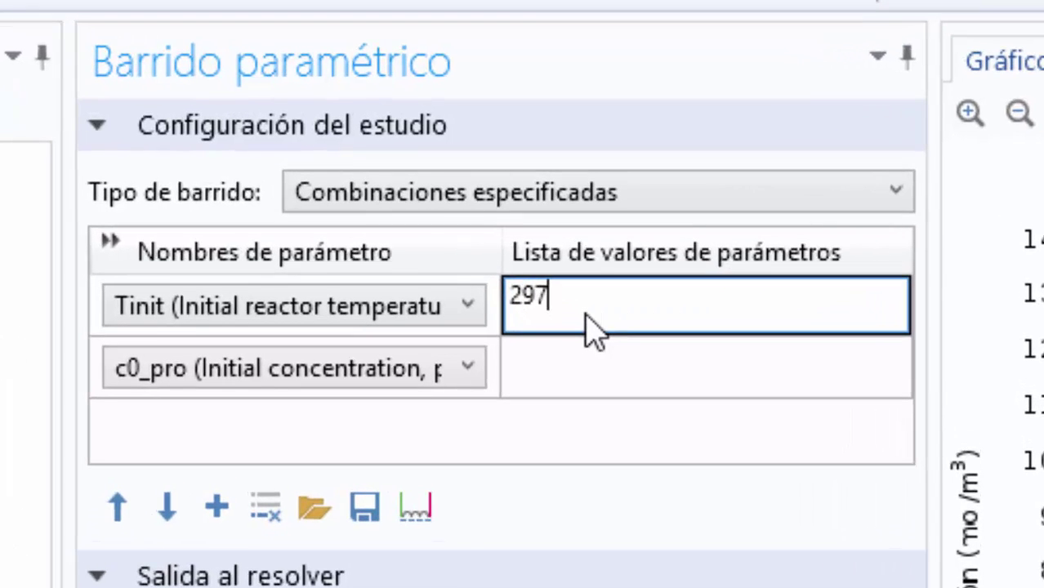
pyautogui.write(' 340 340')
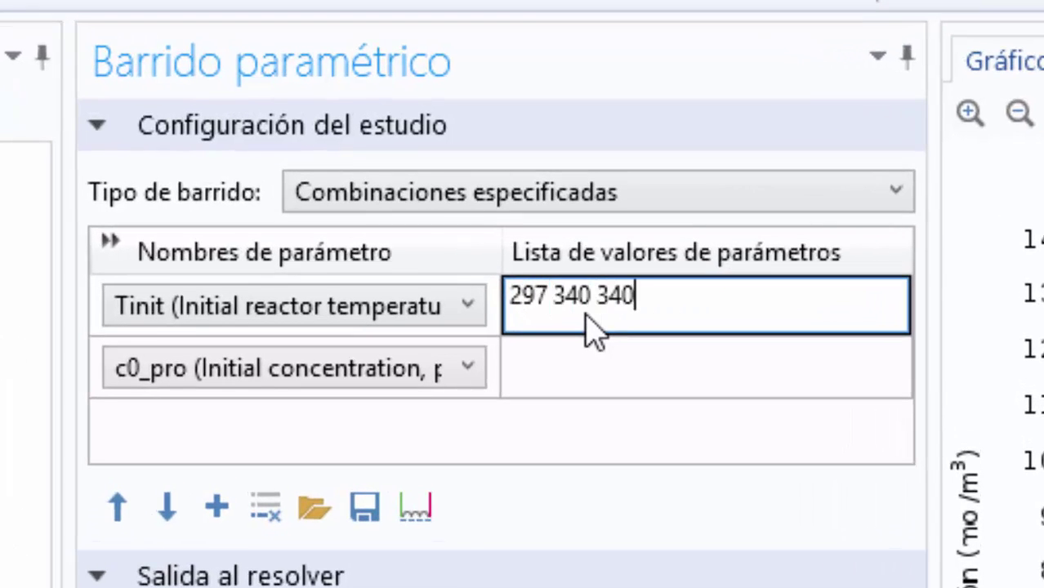
# Enter 0 0 1400[mol/m^3] as the list of values for c0_pro, with the unit closed by a square bracket
pyautogui.click(602, 365)
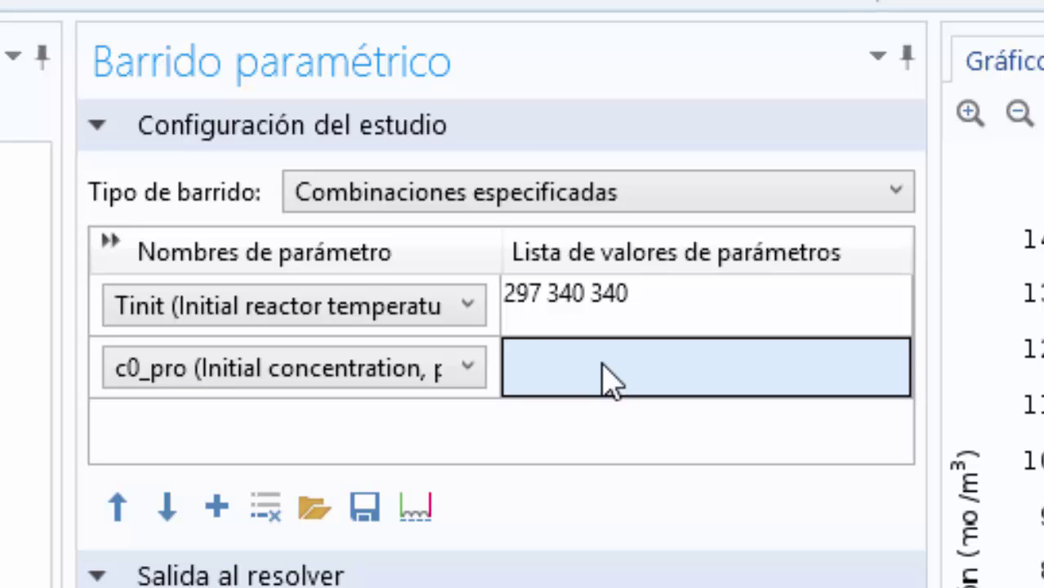
pyautogui.write('0 ')
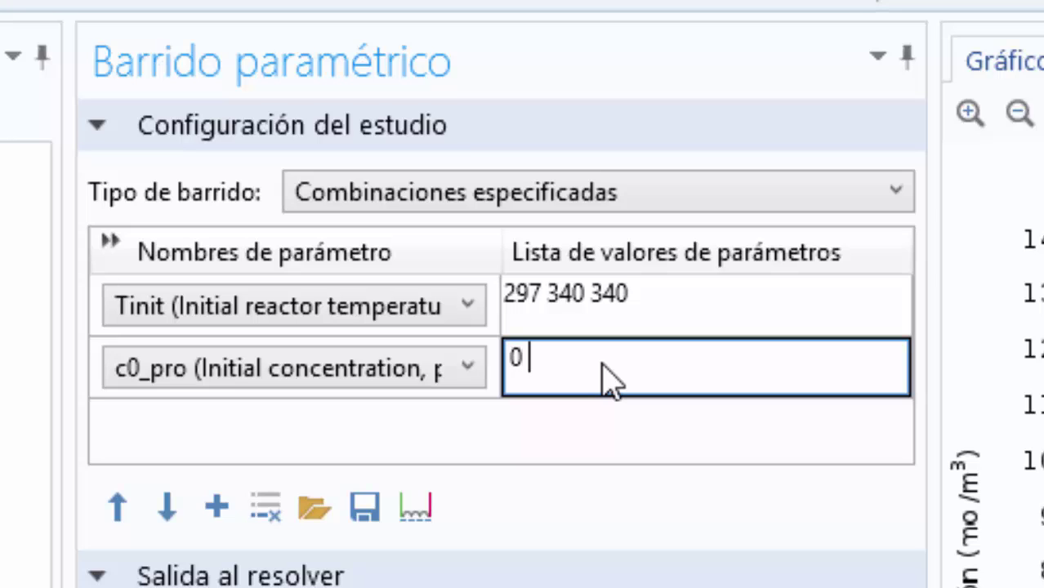
pyautogui.write('0 1400')
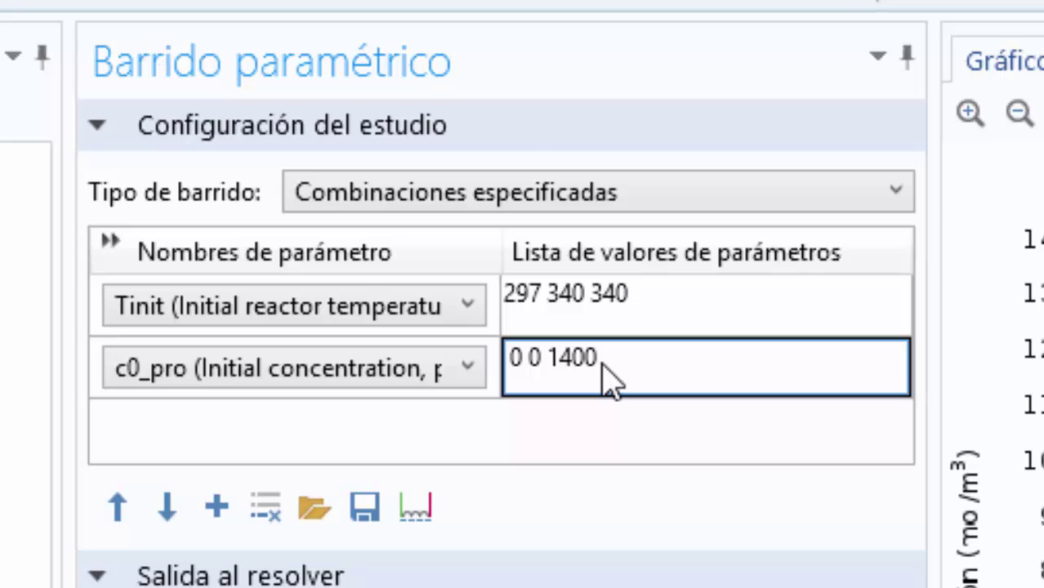
pyautogui.write('0')
pyautogui.write('mol')
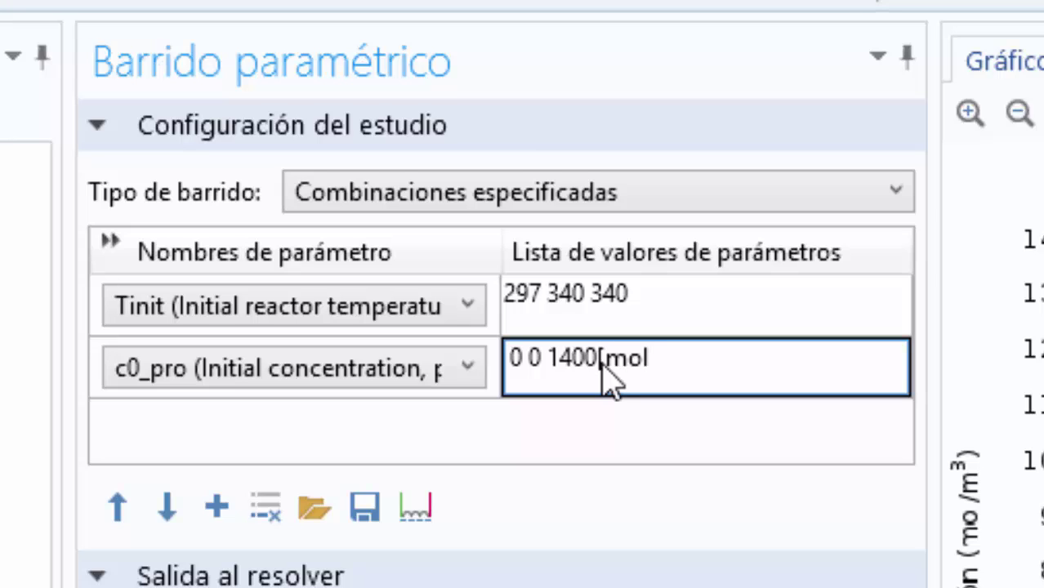
pyautogui.write('/m')
pyautogui.write('^3]')
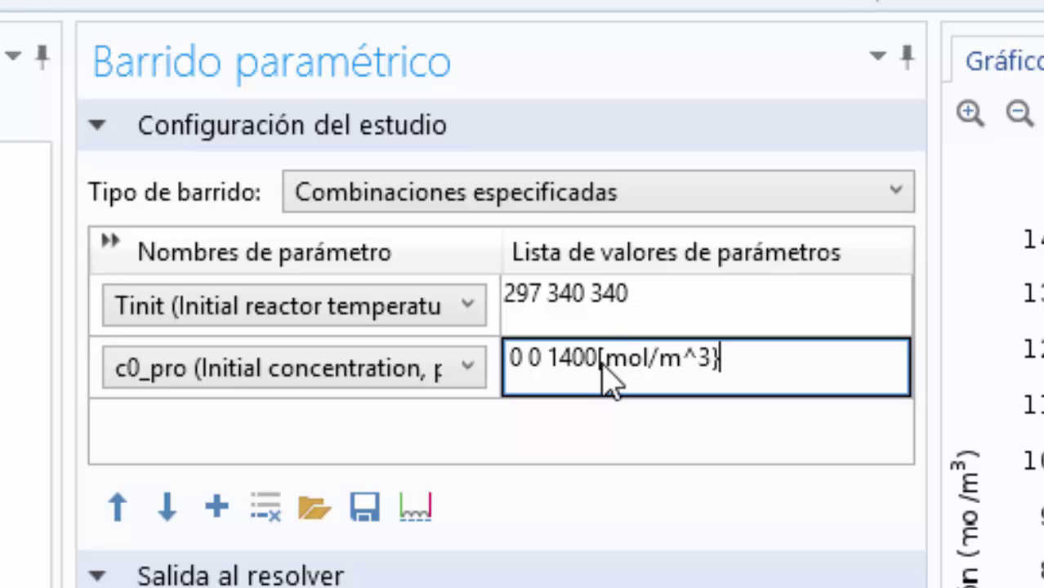
pyautogui.press('Home')
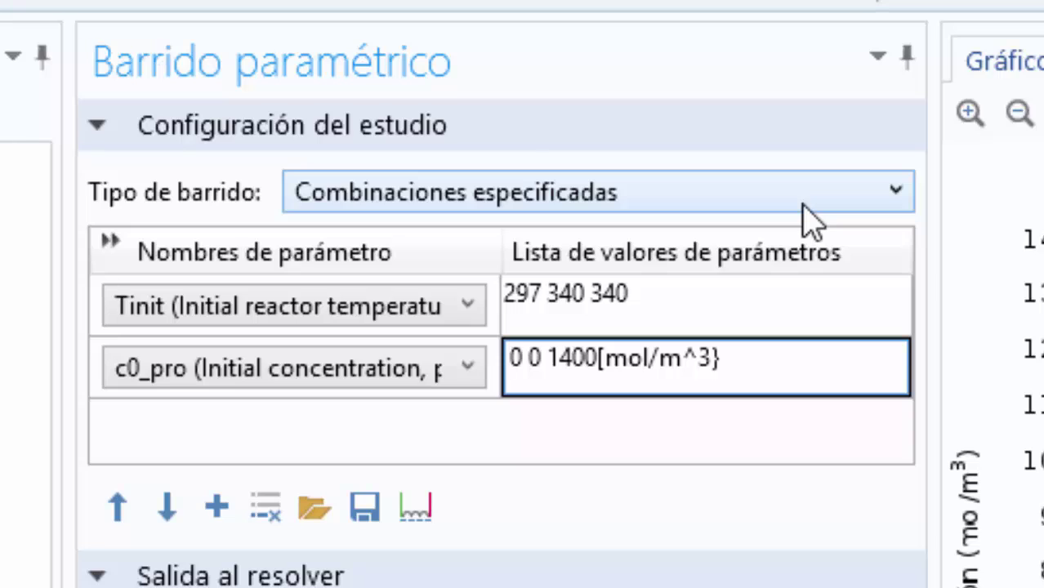
pyautogui.click(731, 372)
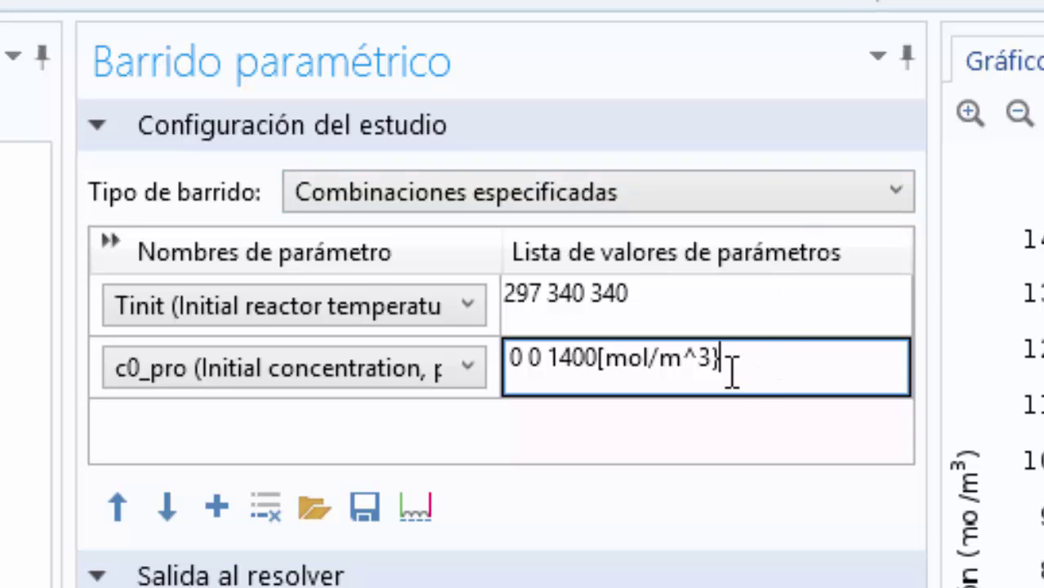
pyautogui.press('BackSpace')
pyautogui.write(']')
# Append the unit [K] to the Tinit value list to read 297 340 340[K], and compute the study with the sweep
pyautogui.click(653, 306)
pyautogui.click(627, 298)
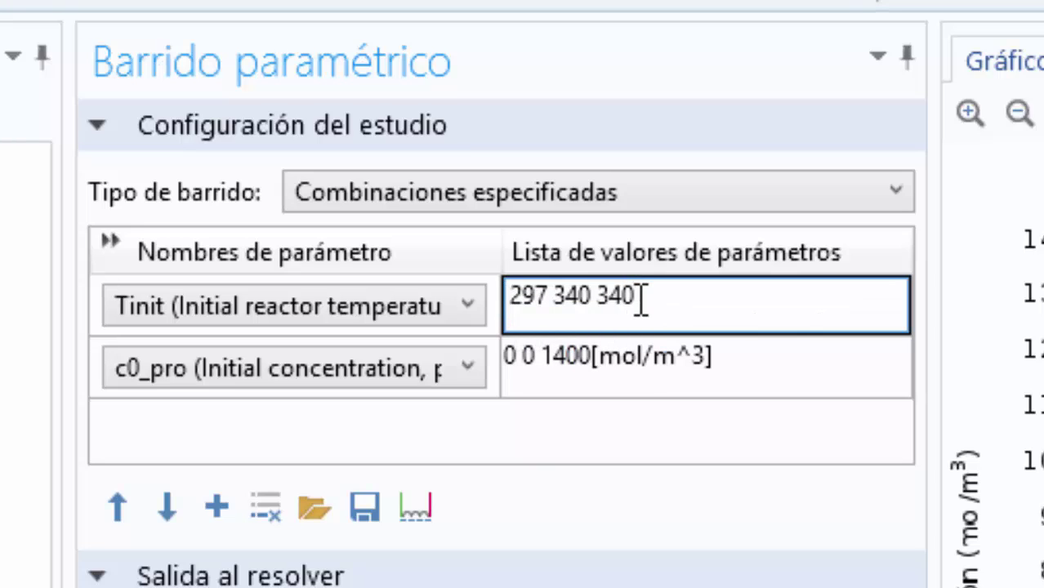
pyautogui.write('[K')
pyautogui.press('BackSpace')
pyautogui.press('BackSpace')
pyautogui.write('[K]')
pyautogui.click(694, 524)
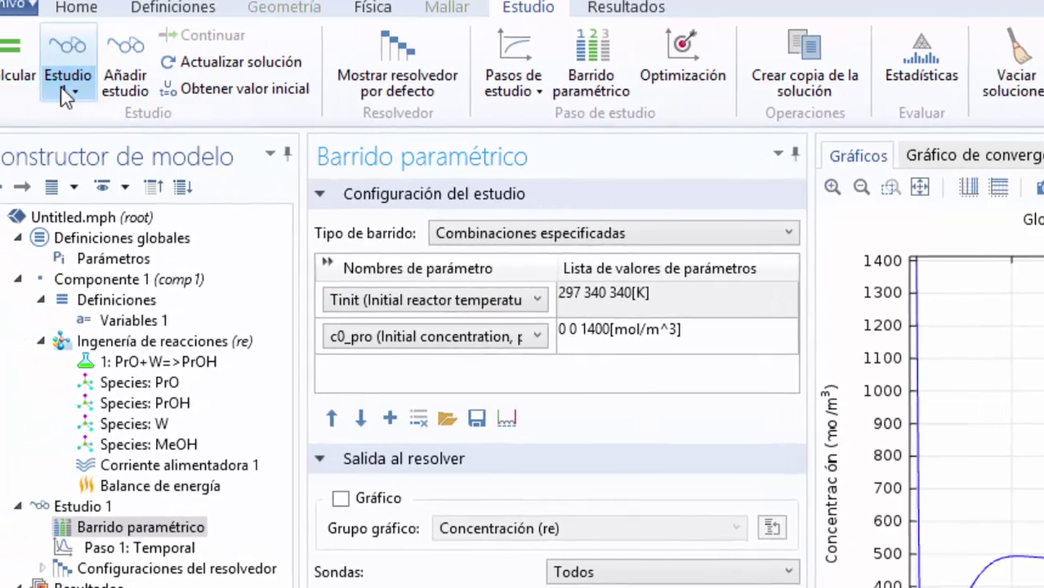
pyautogui.click(42, 46)
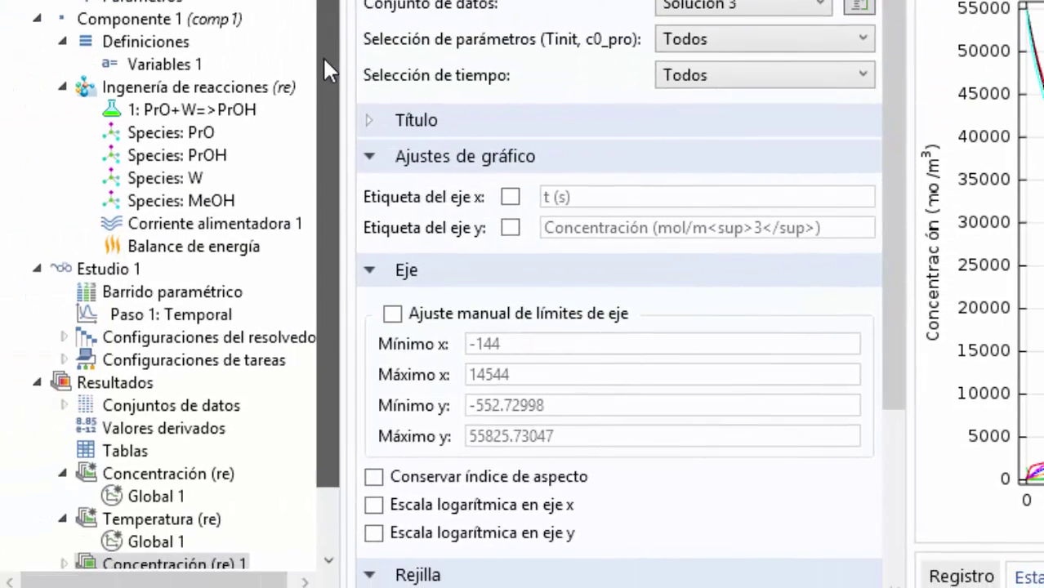
# Set comp1.re.c_PrO as the only y-axis expression of Global 1 under Concentración (re) 1
pyautogui.scroll(-2, 326, 70)
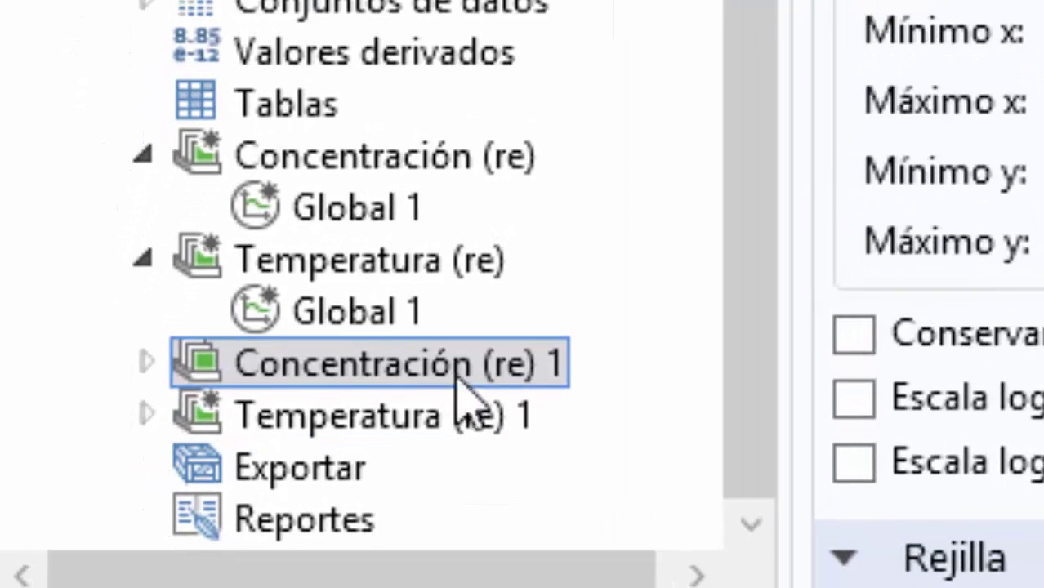
pyautogui.click(66, 487)
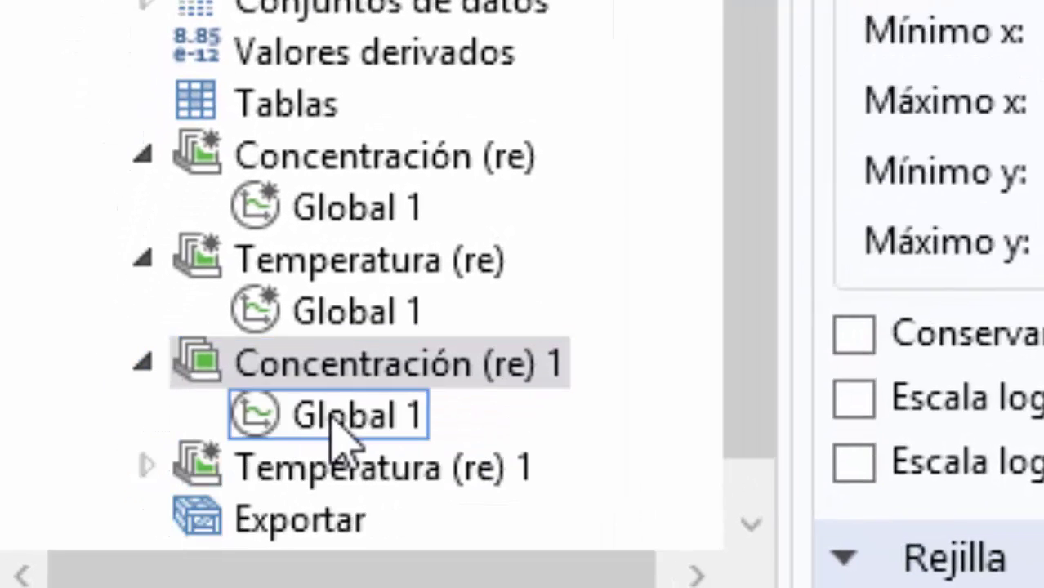
pyautogui.click(333, 416)
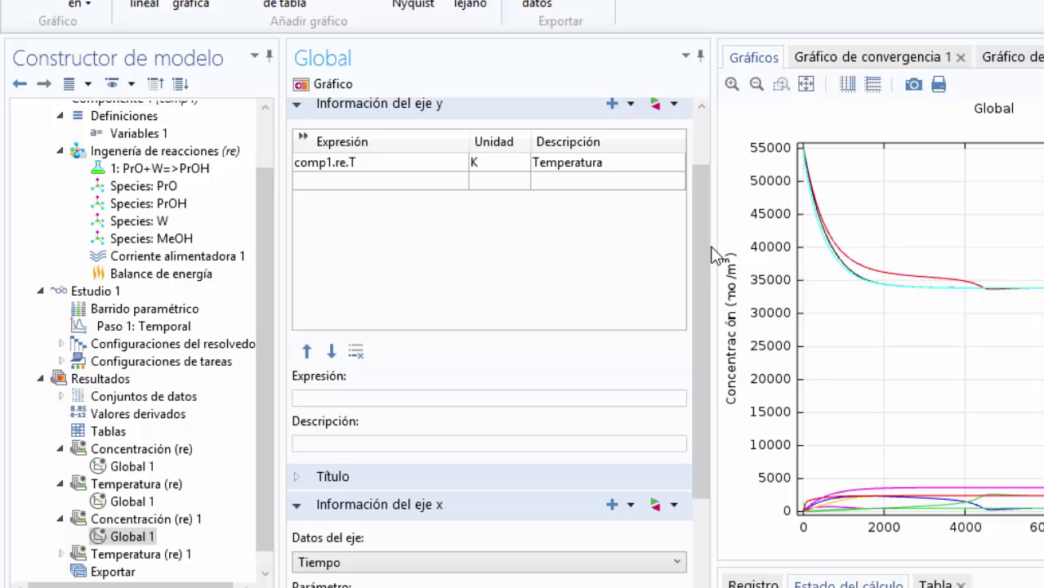
pyautogui.click(662, 108)
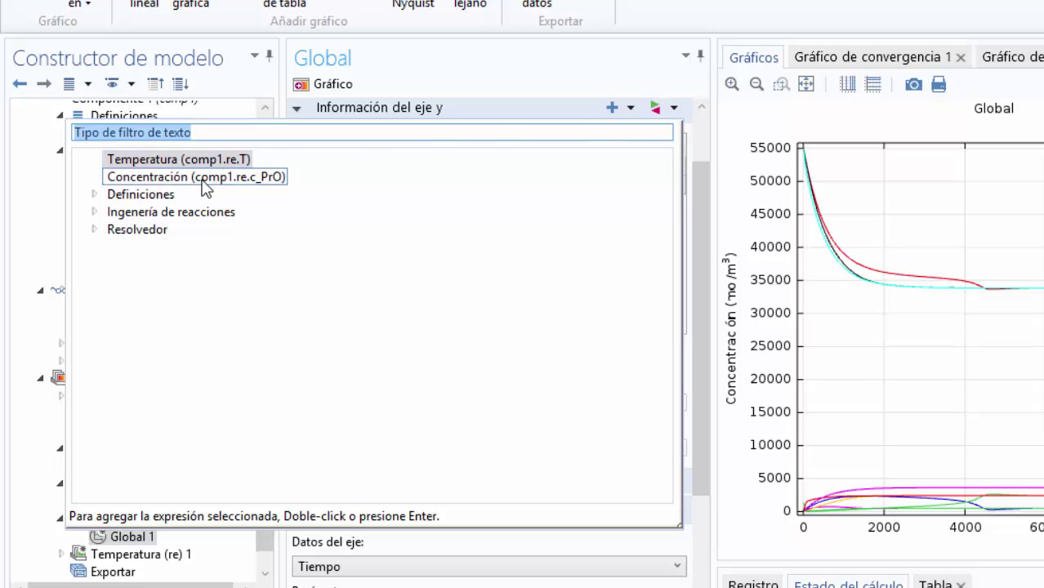
pyautogui.doubleClick(203, 179)
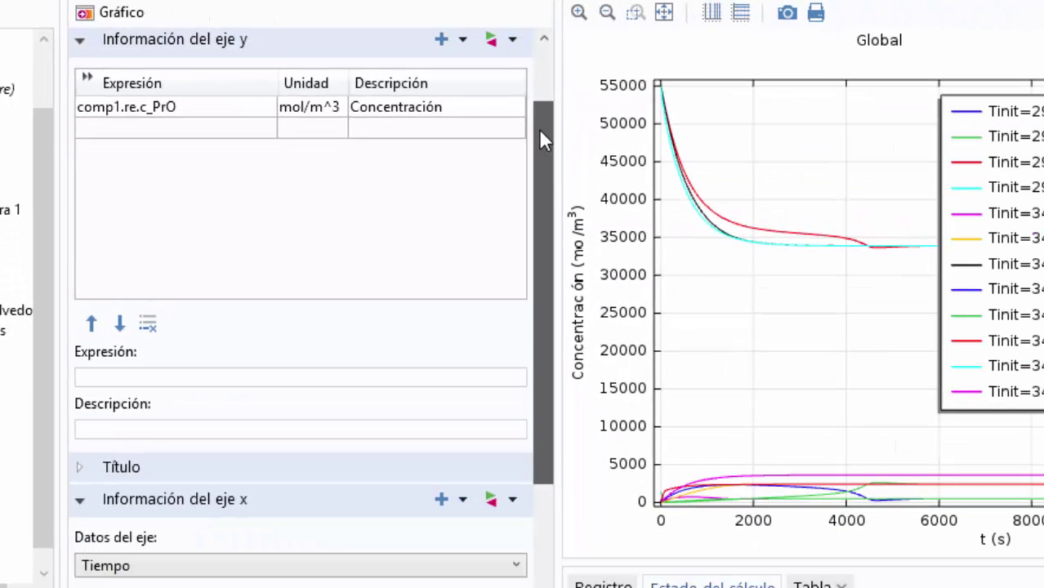
# Set the x-axis data of this Global 1 plot to the temperature expression comp1.re.T in K and redraw it
pyautogui.moveTo(542, 139); pyautogui.dragTo(552, 293)
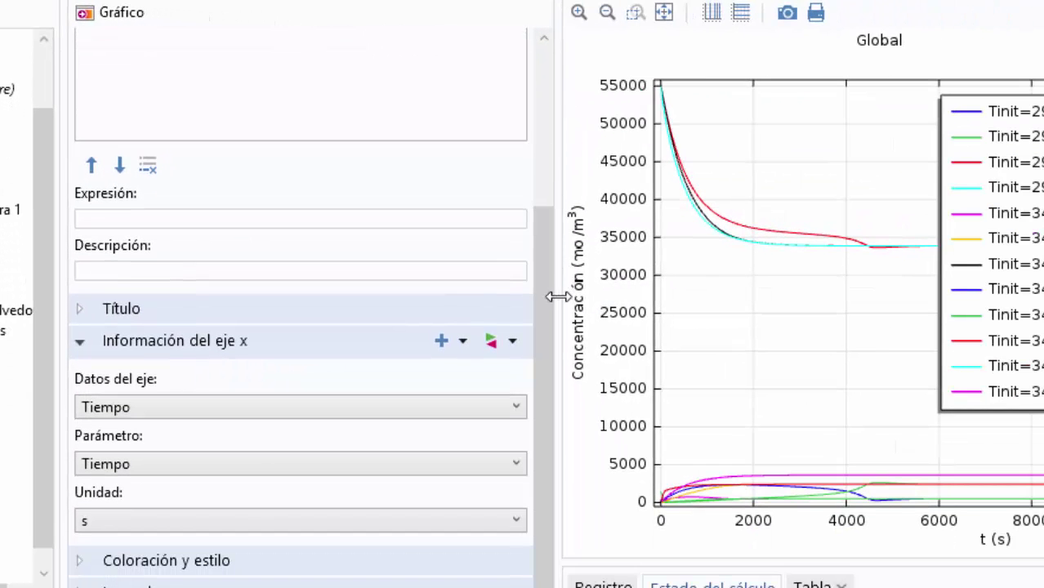
pyautogui.click(499, 344)
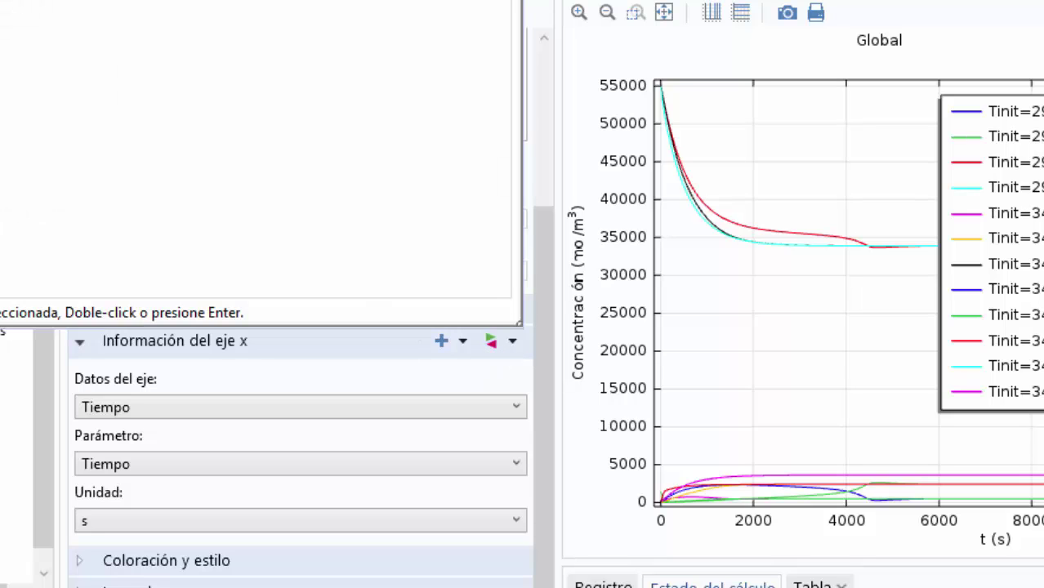
pyautogui.doubleClick(24, 7)
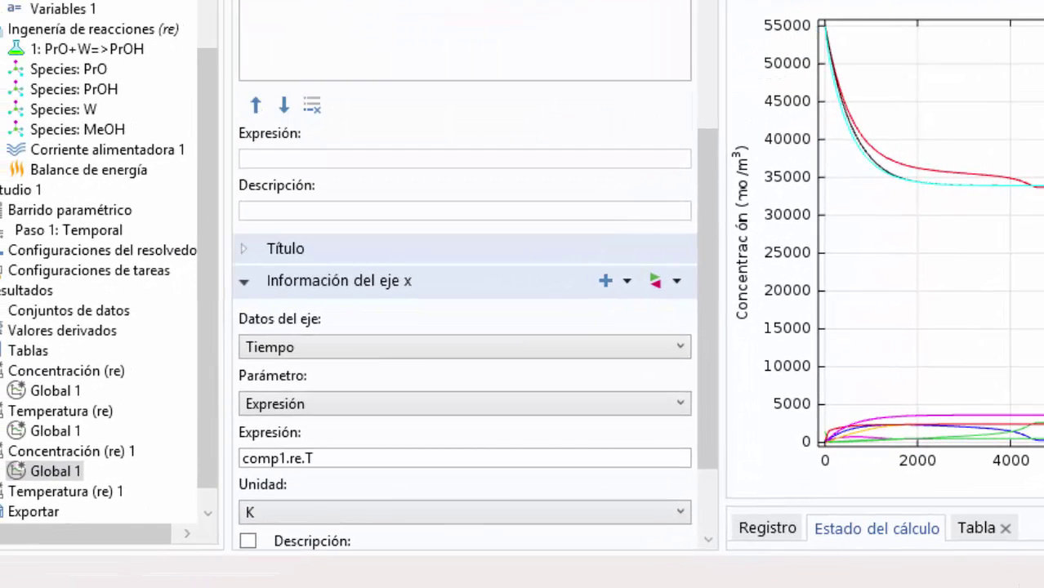
pyautogui.click(251, 1)
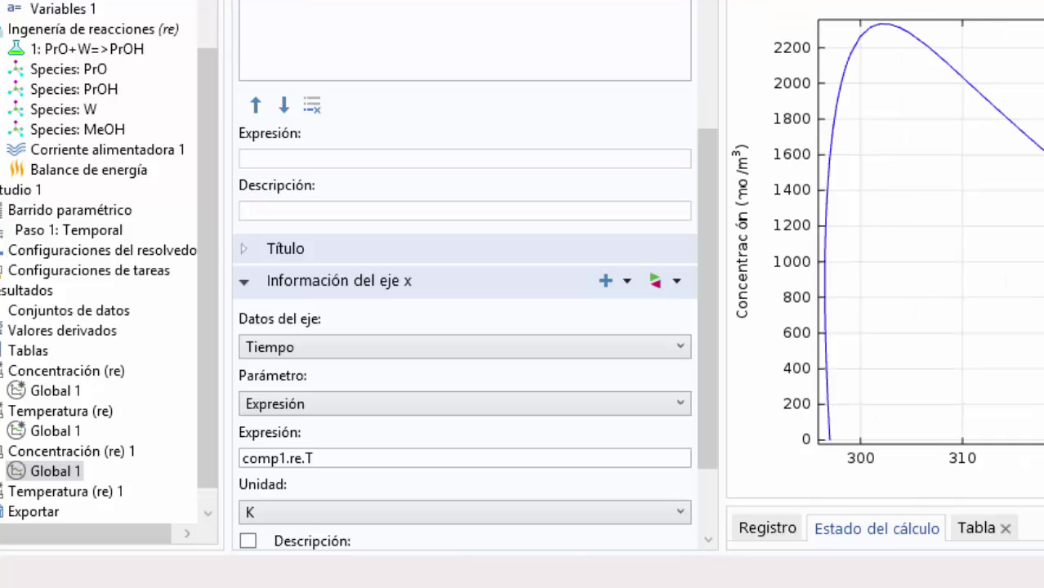